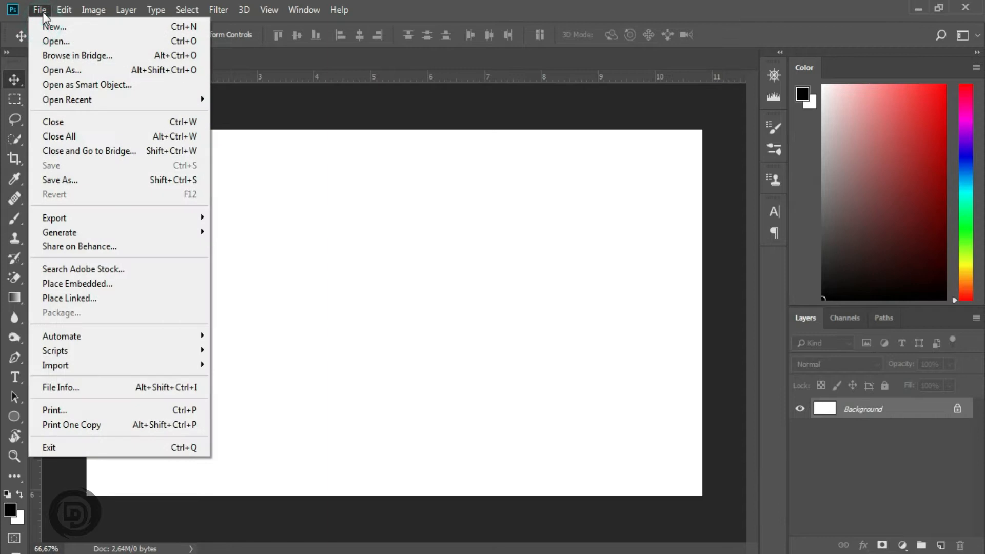
Place the awann cloud image as an embedded object in the blank document.
{"action": "left_click", "coordinate": [125, 284]}
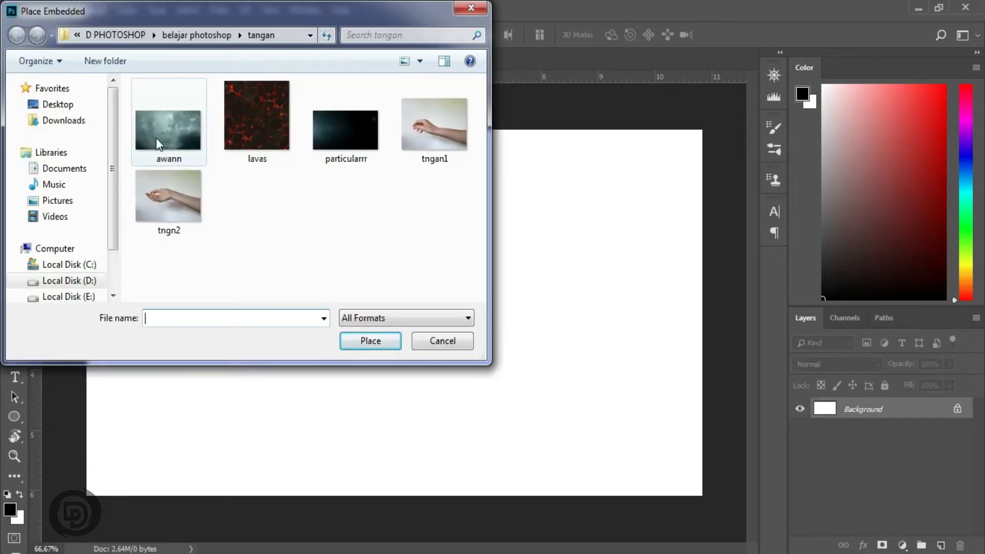
{"action": "left_click", "coordinate": [160, 131]}
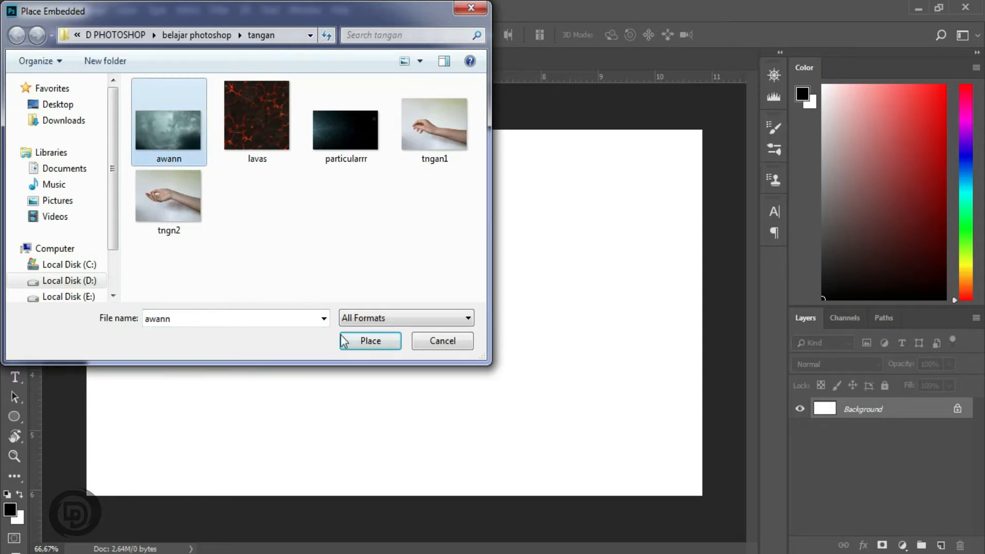
{"action": "left_click", "coordinate": [366, 343]}
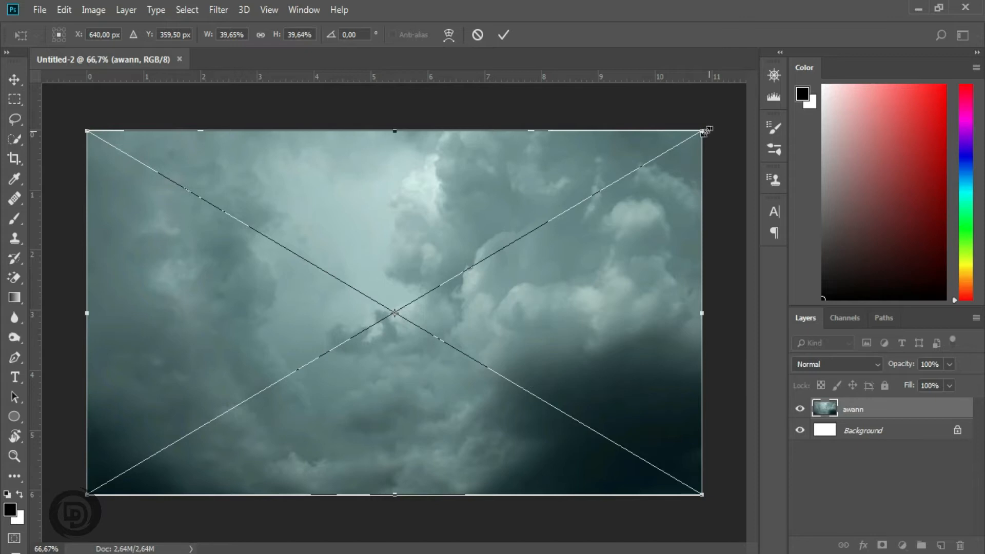
Enlarge the placed cloud image to about 40.5% and nudge it to cover the whole canvas.
{"action": "left_click_drag", "start_coordinate": [702, 132], "coordinate": [714, 122]}
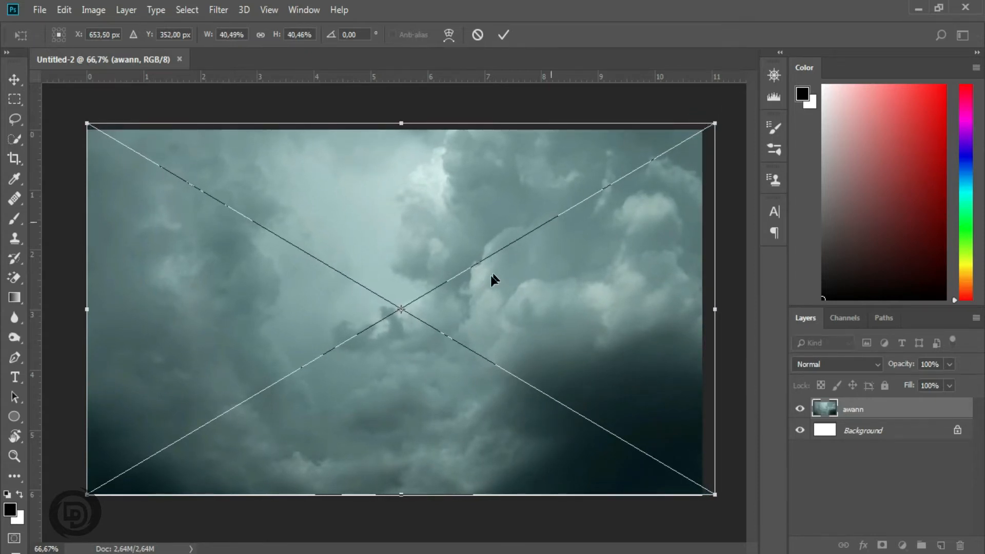
{"action": "key", "text": "Left"}
{"action": "key", "text": "Left"}
{"action": "key", "text": "Left"}
{"action": "key", "text": "Left"}
{"action": "key", "text": "Left"}
{"action": "key", "text": "Left"}
{"action": "key", "text": "Left"}
{"action": "key", "text": "Left"}
{"action": "key", "text": "Left"}
{"action": "key", "text": "Down"}
{"action": "key", "text": "Down"}
{"action": "key", "text": "Down"}
{"action": "key", "text": "Down"}
{"action": "key", "text": "Down"}
{"action": "key", "text": "Down"}
{"action": "key", "text": "Down"}
{"action": "key", "text": "Down"}
{"action": "key", "text": "Down"}
{"action": "key", "text": "Down"}
{"action": "key", "text": "Down"}
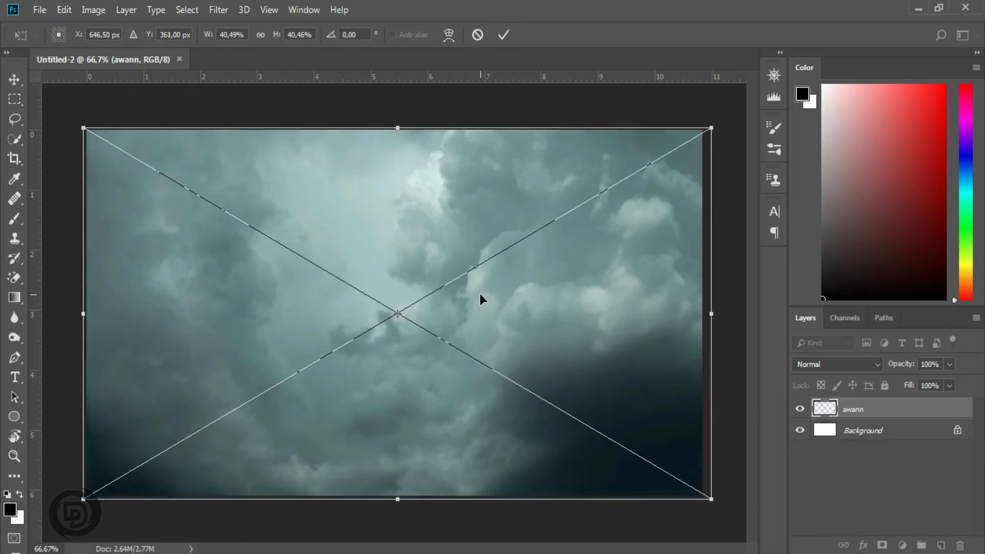
{"action": "key", "text": "Up"}
{"action": "key", "text": "Up"}
{"action": "key", "text": "Up"}
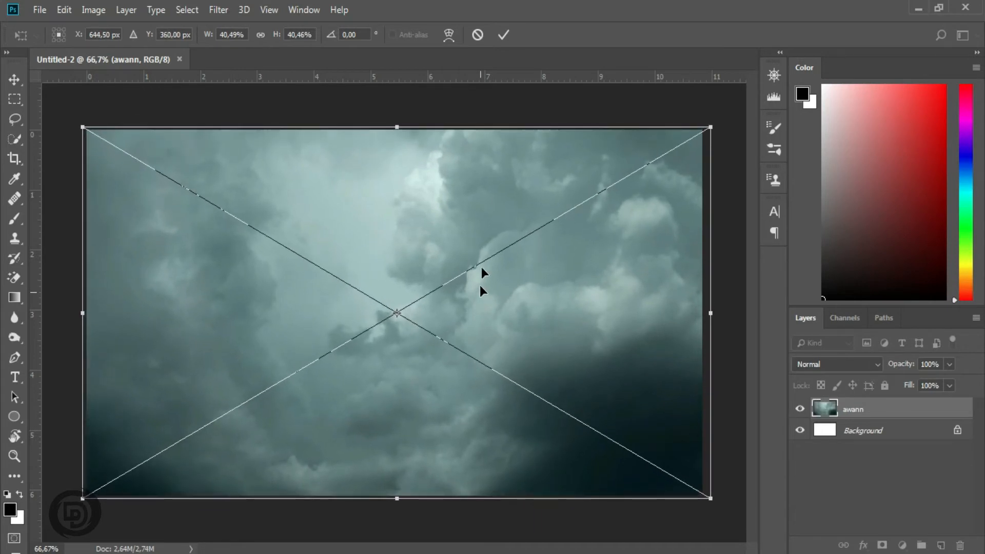
{"action": "left_click", "coordinate": [504, 31]}
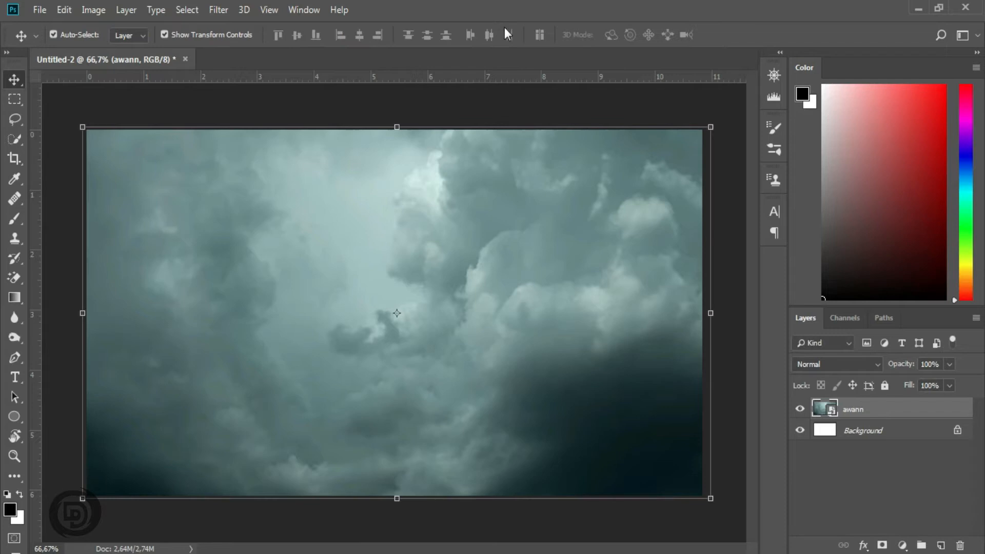
{"action": "left_click", "coordinate": [505, 96]}
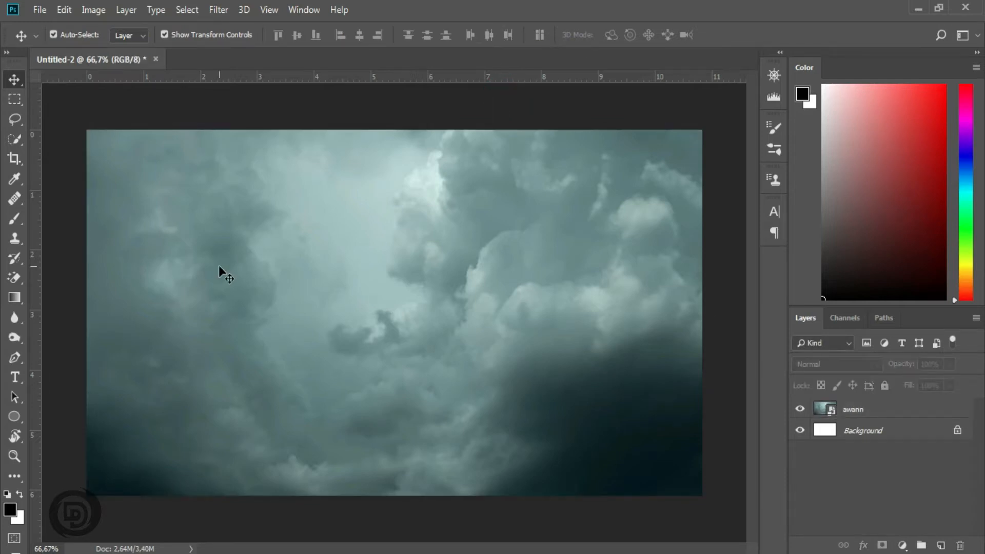
Open the tngan1 hand photo and convert its locked Background into a regular layer.
{"action": "left_click", "coordinate": [39, 11]}
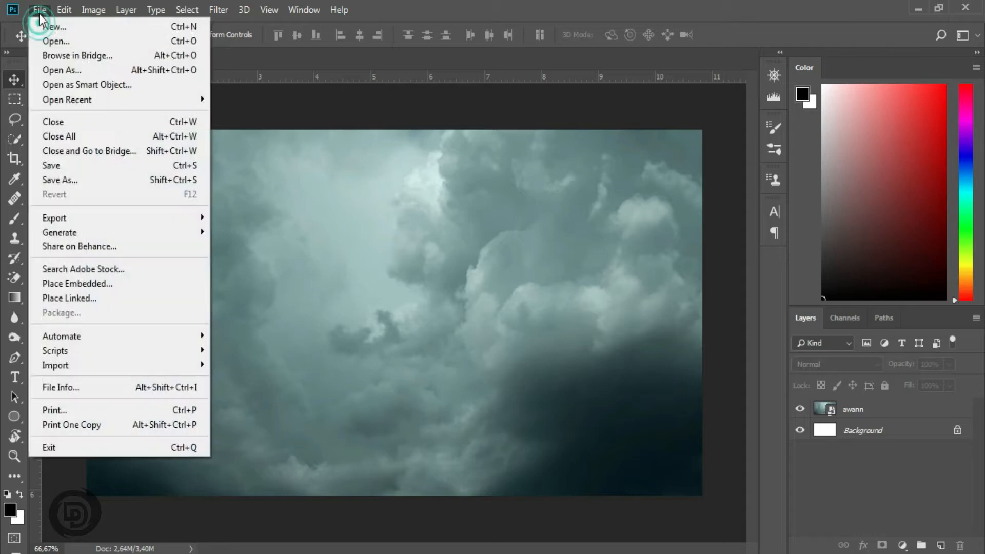
{"action": "left_click", "coordinate": [49, 41]}
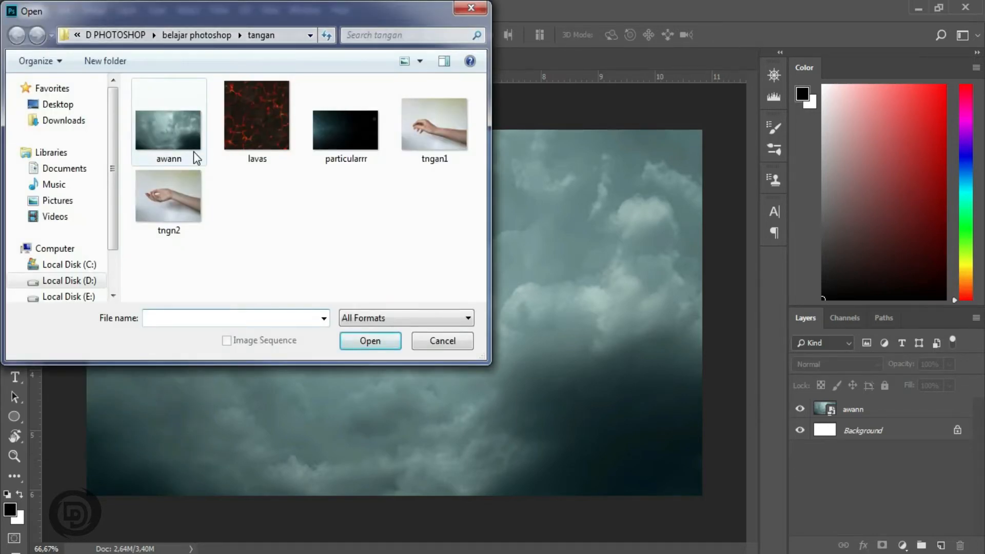
{"action": "left_click", "coordinate": [433, 137]}
{"action": "left_click", "coordinate": [366, 344]}
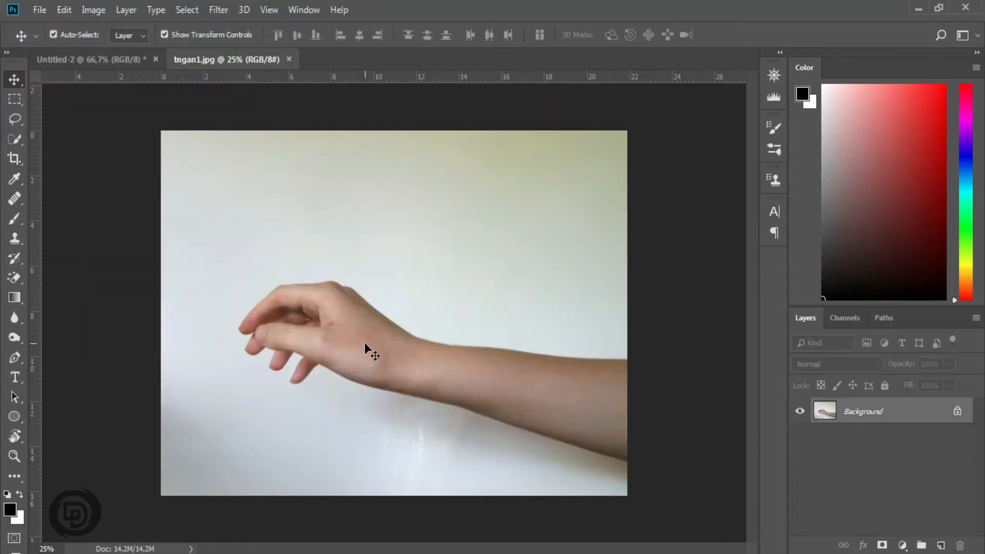
{"action": "double_click", "coordinate": [860, 416]}
{"action": "key", "text": "Return"}
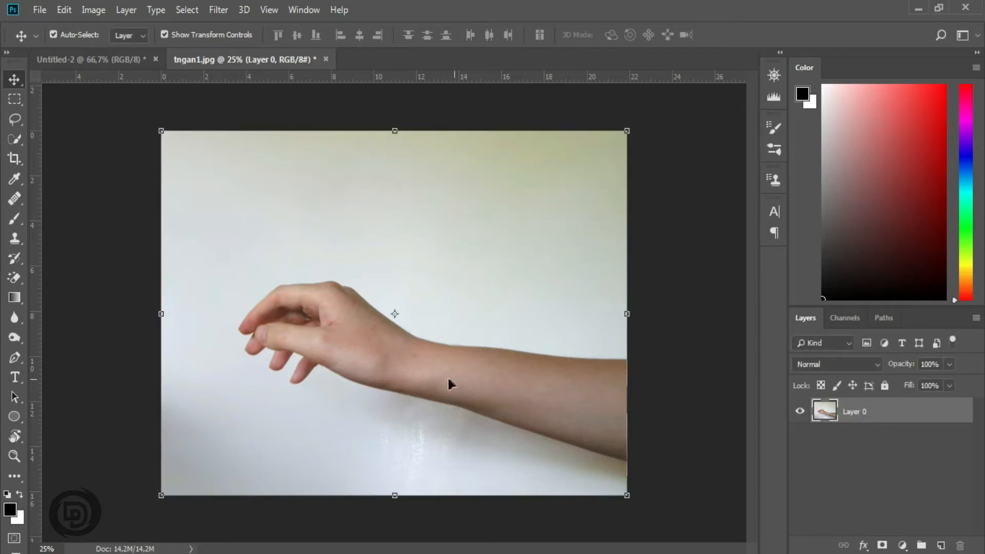
Quick-select the hand and arm with a 55 px additive brush, and hide the backdrop with a layer mask.
{"action": "left_click", "coordinate": [14, 139]}
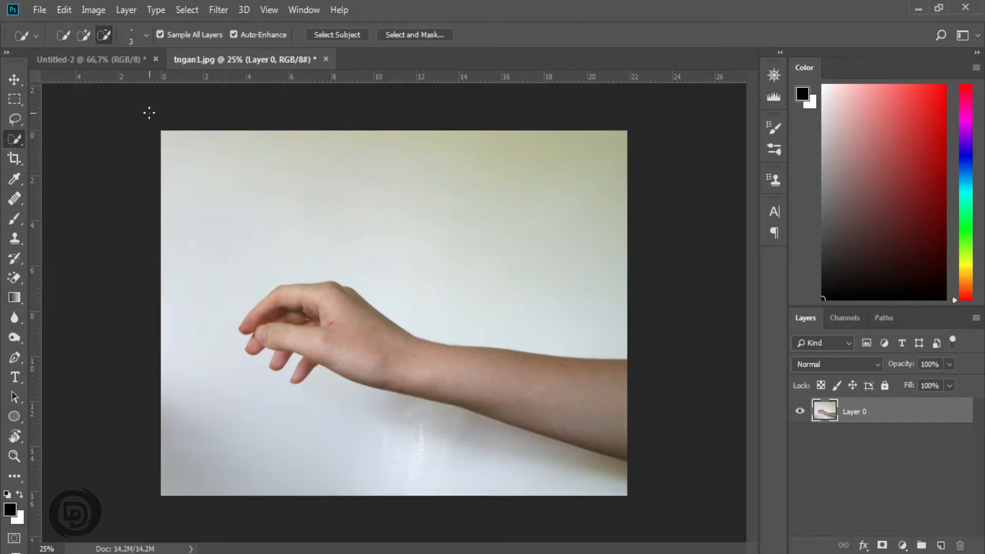
{"action": "left_click", "coordinate": [143, 36]}
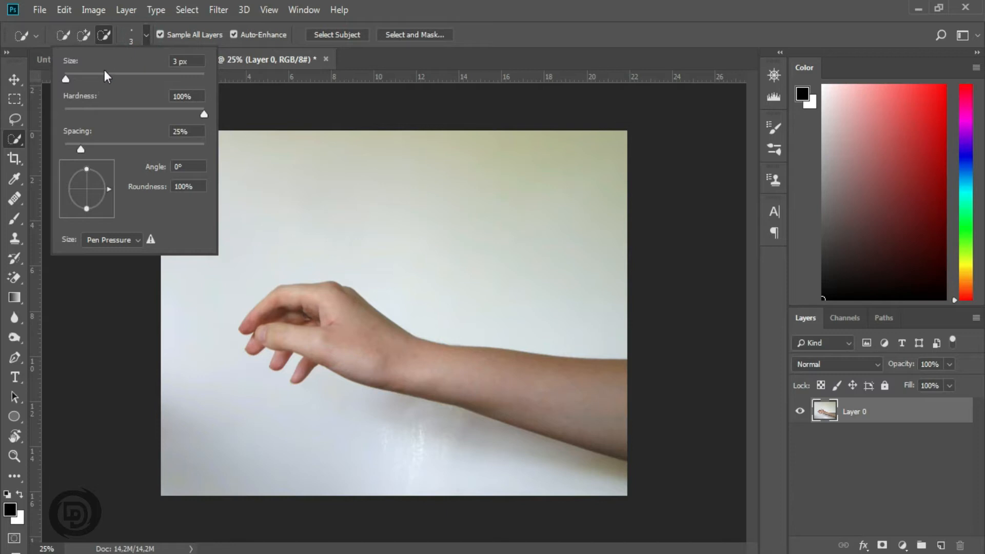
{"action": "left_click_drag", "start_coordinate": [103, 73], "coordinate": [103, 74]}
{"action": "left_click", "coordinate": [86, 38]}
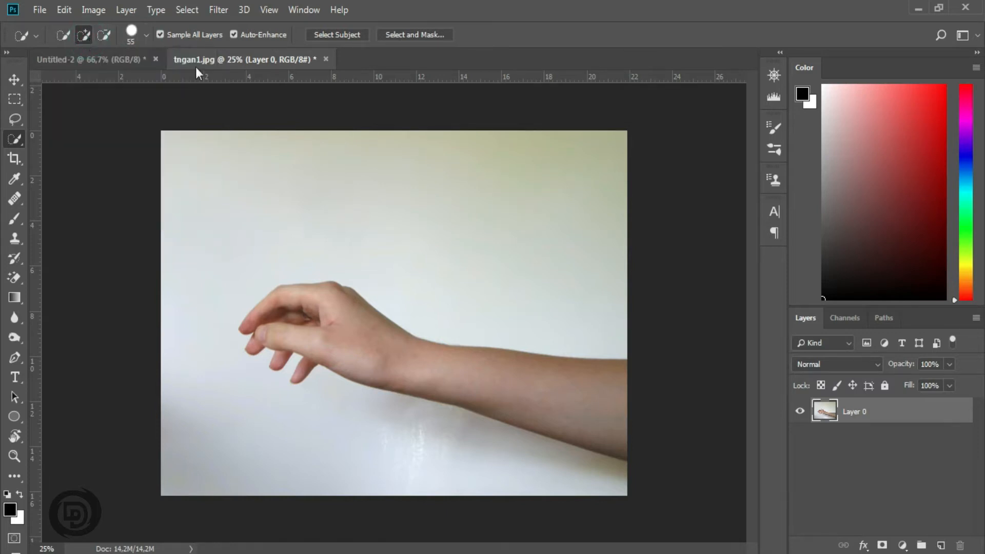
{"action": "left_click", "coordinate": [360, 337]}
{"action": "mouse_move", "coordinate": [360, 337]}
{"action": "left_mouse_down"}
{"action": "mouse_move", "coordinate": [542, 404]}
{"action": "mouse_move", "coordinate": [540, 383]}
{"action": "left_mouse_up"}
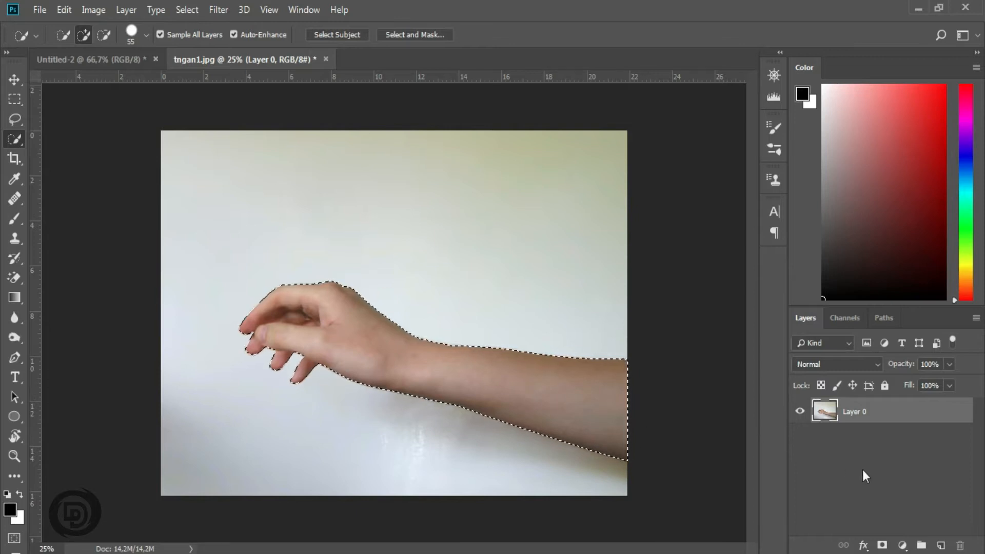
{"action": "left_click", "coordinate": [883, 544]}
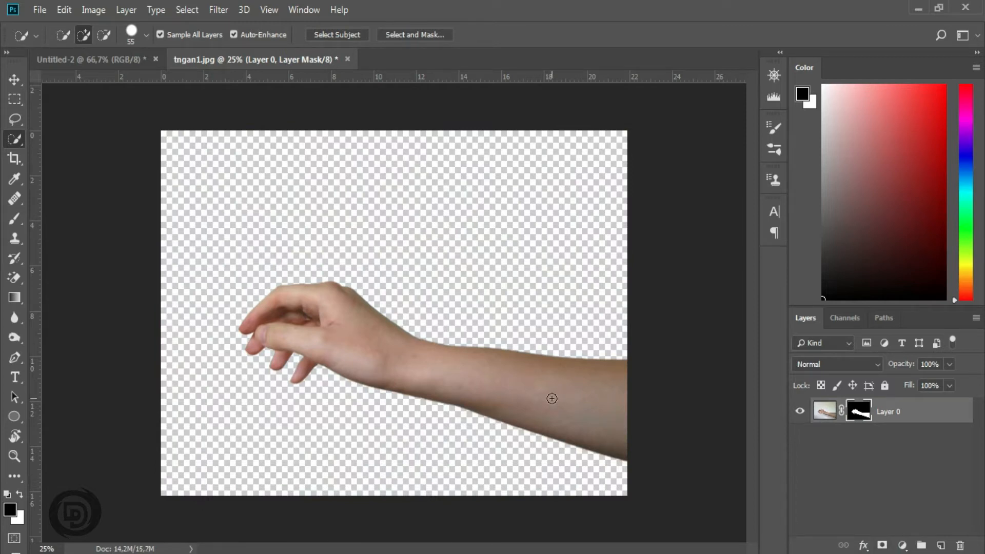
Copy the masked arm from tngan1 into the Untitled-2 cloud composition and shift it upward on the canvas.
{"action": "key", "text": "v"}
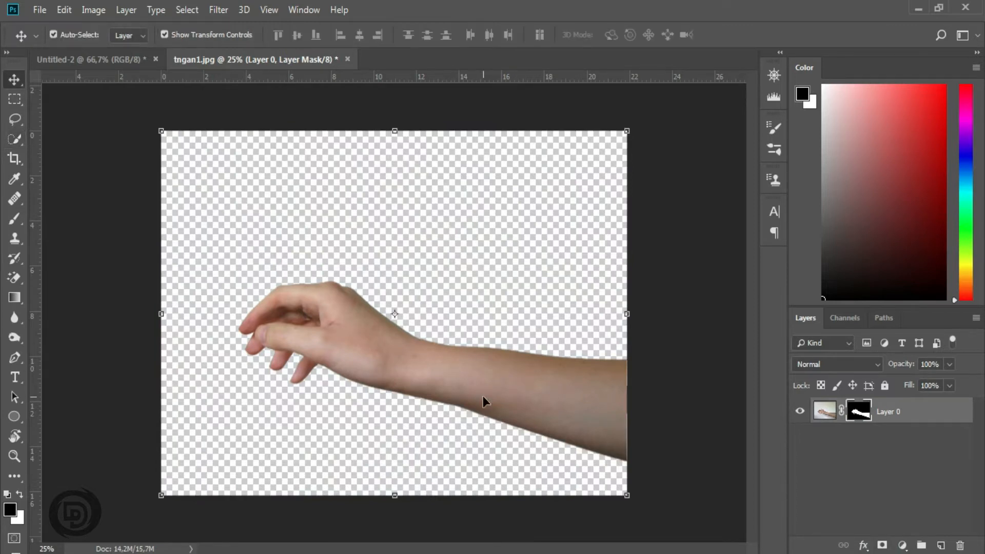
{"action": "left_click_drag", "start_coordinate": [376, 340], "coordinate": [327, 190]}
{"action": "left_click_drag", "start_coordinate": [457, 337], "coordinate": [482, 331]}
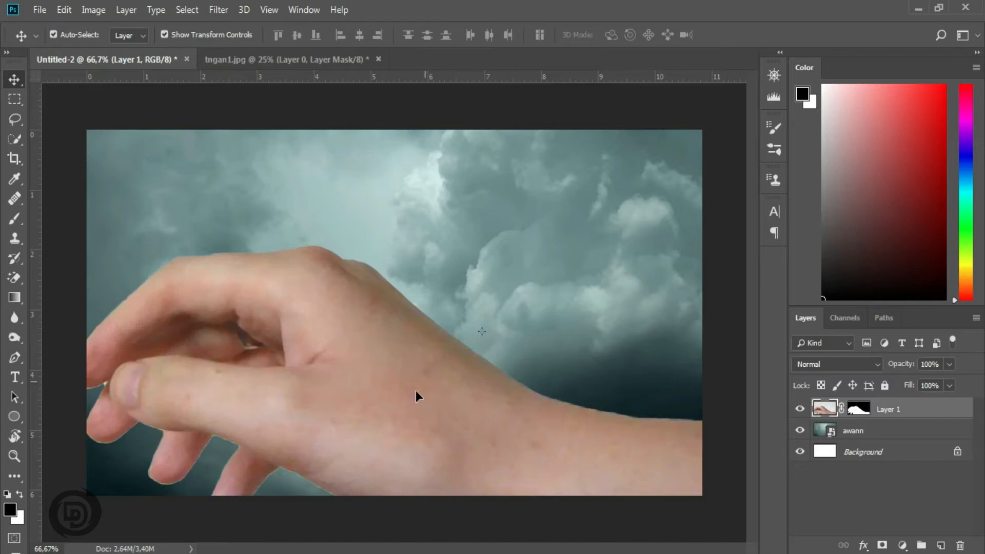
{"action": "left_click_drag", "start_coordinate": [414, 394], "coordinate": [426, 325]}
Scale the arm layer to about 32% and position it so the arm enters from the canvas's right edge.
{"action": "key", "text": "ctrl+0"}
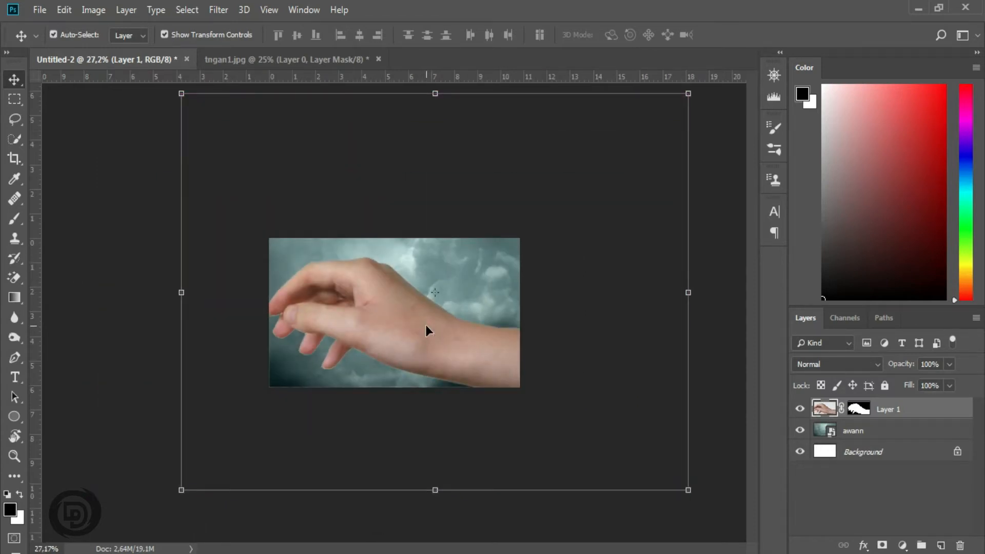
{"action": "left_click_drag", "start_coordinate": [688, 95], "coordinate": [493, 279]}
{"action": "left_click_drag", "start_coordinate": [281, 374], "coordinate": [345, 250]}
{"action": "left_click_drag", "start_coordinate": [523, 145], "coordinate": [411, 231]}
{"action": "left_click_drag", "start_coordinate": [350, 329], "coordinate": [467, 309]}
{"action": "left_click_drag", "start_coordinate": [524, 212], "coordinate": [502, 230]}
{"action": "left_click_drag", "start_coordinate": [439, 319], "coordinate": [464, 308]}
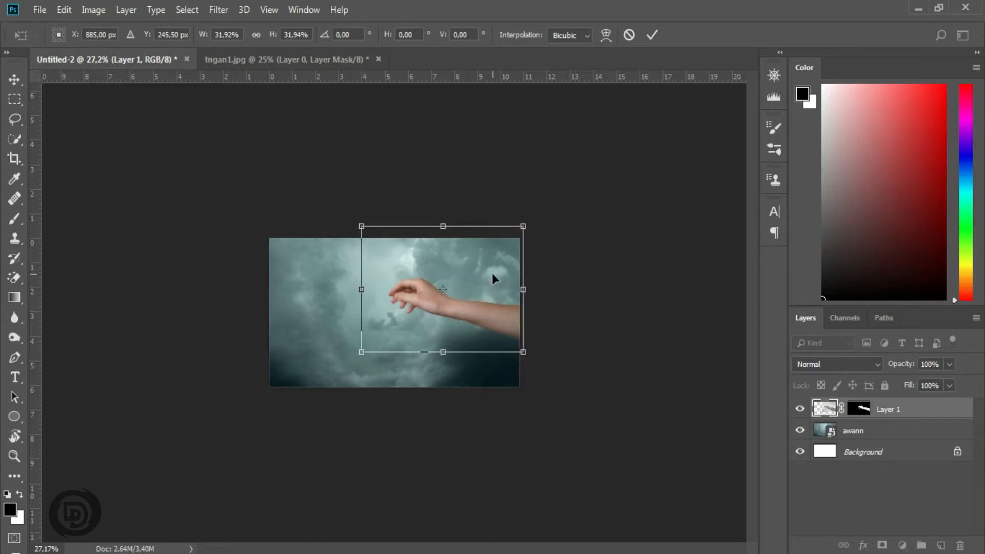
{"action": "key", "text": "ctrl+0"}
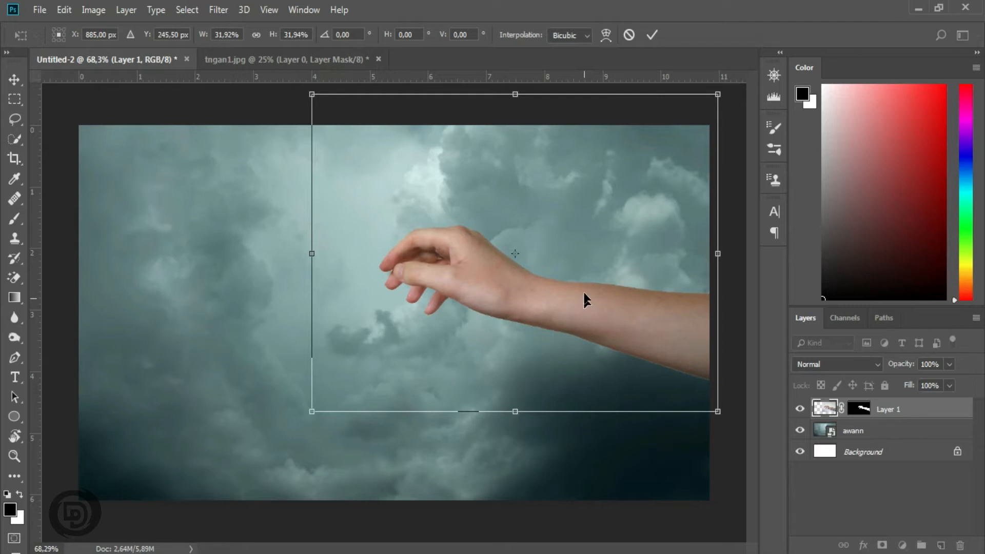
{"action": "left_click", "coordinate": [659, 32]}
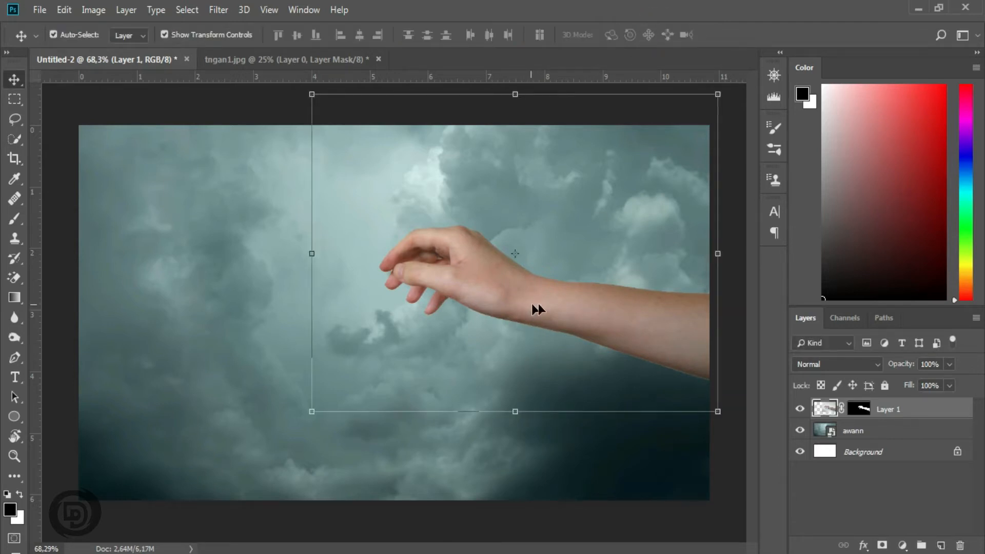
Refine the arm's layer mask in Select and Mask by shifting its edge inward.
{"action": "right_click", "coordinate": [858, 410]}
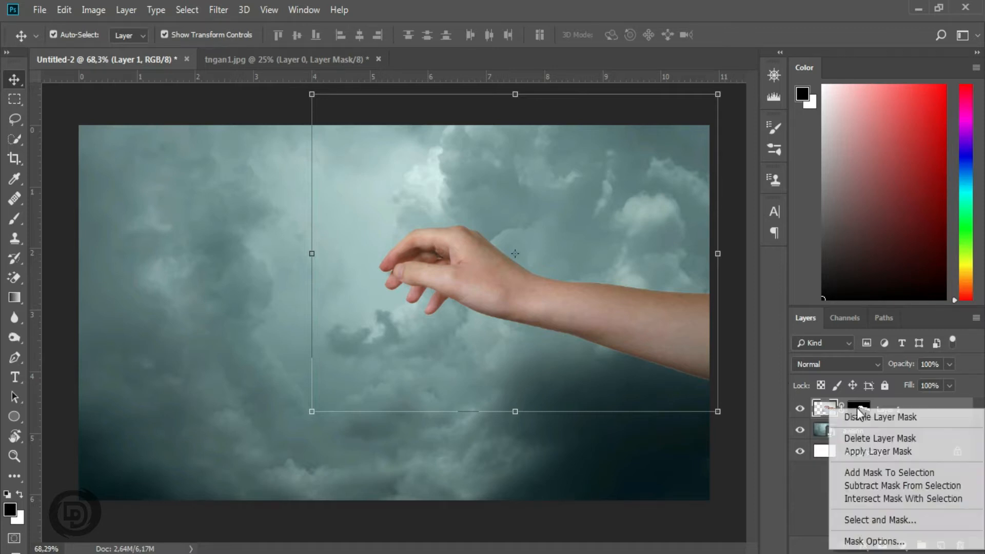
{"action": "left_click", "coordinate": [880, 520]}
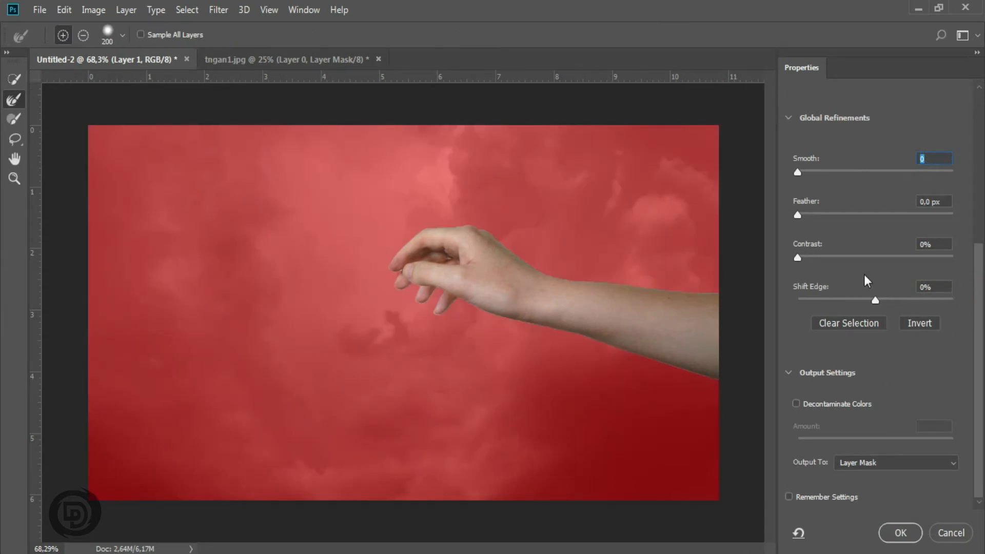
{"action": "left_click_drag", "start_coordinate": [875, 302], "coordinate": [819, 301]}
{"action": "left_click", "coordinate": [899, 533]}
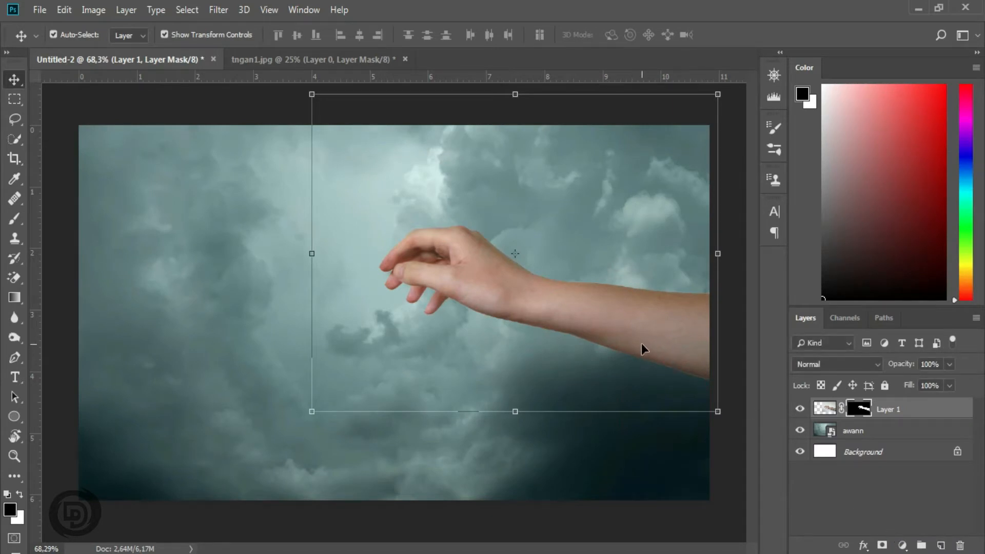
Close the tngan1 document without saving its changes.
{"action": "left_click", "coordinate": [269, 58]}
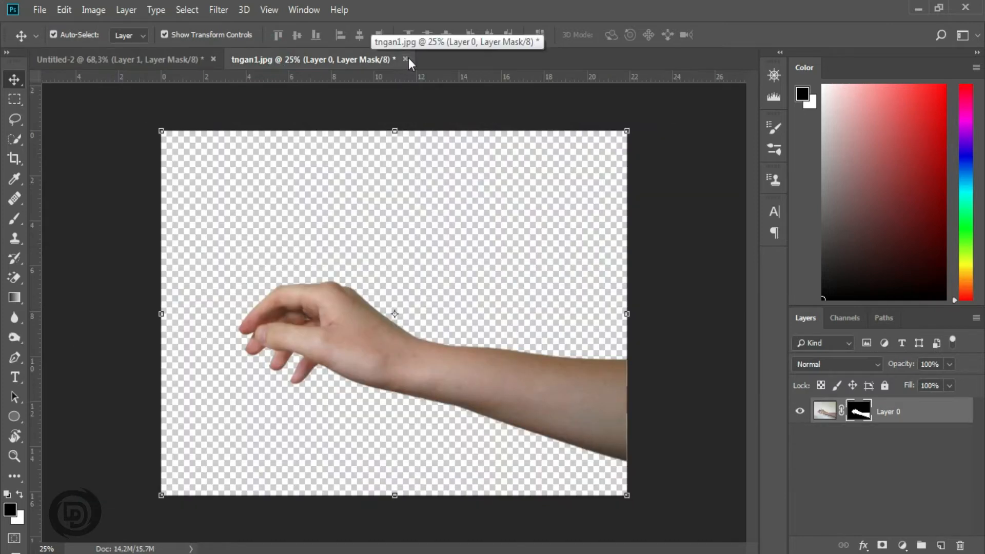
{"action": "left_click", "coordinate": [406, 59]}
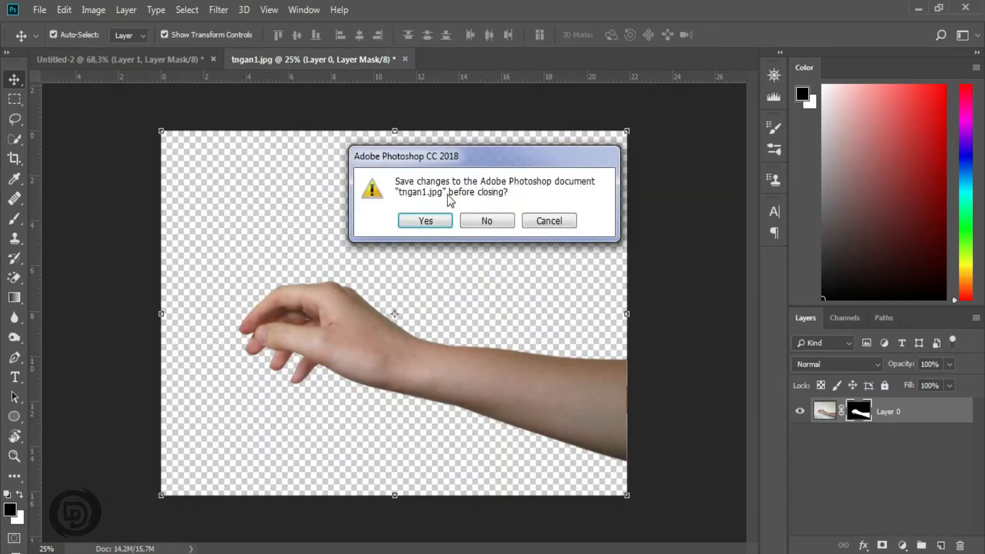
{"action": "left_click", "coordinate": [474, 226]}
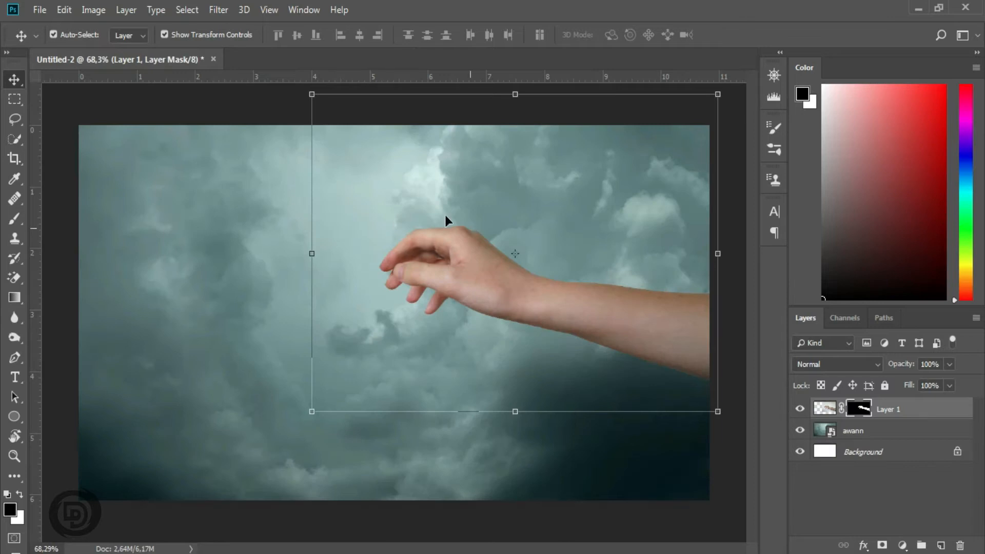
Open the tngn2 hand photo and convert its locked Background into a regular layer.
{"action": "left_click", "coordinate": [46, 8]}
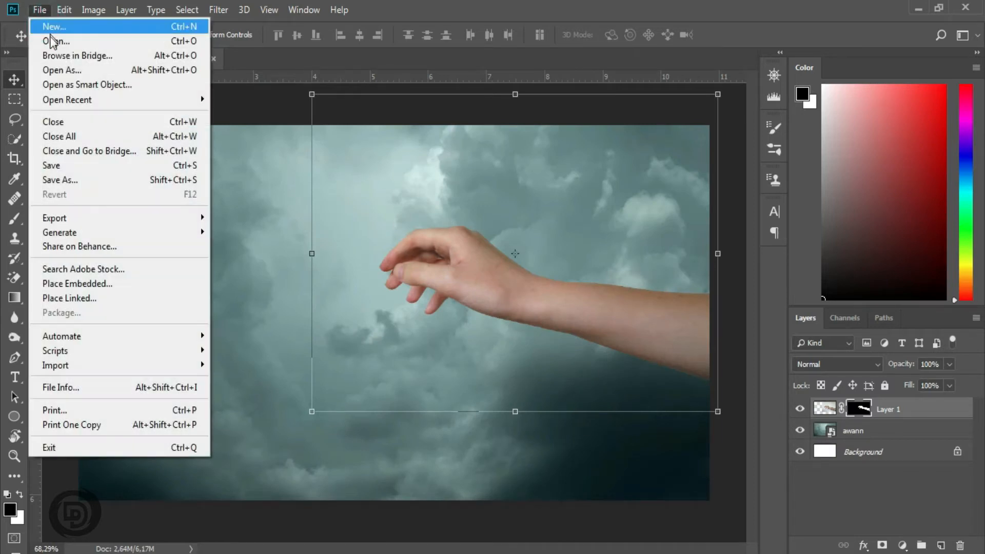
{"action": "left_click", "coordinate": [94, 40]}
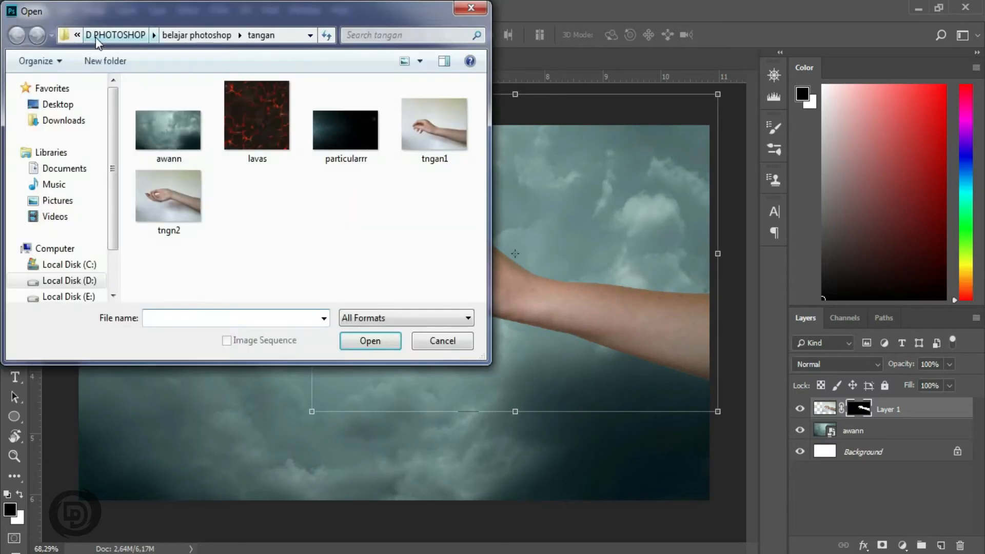
{"action": "left_click", "coordinate": [168, 206]}
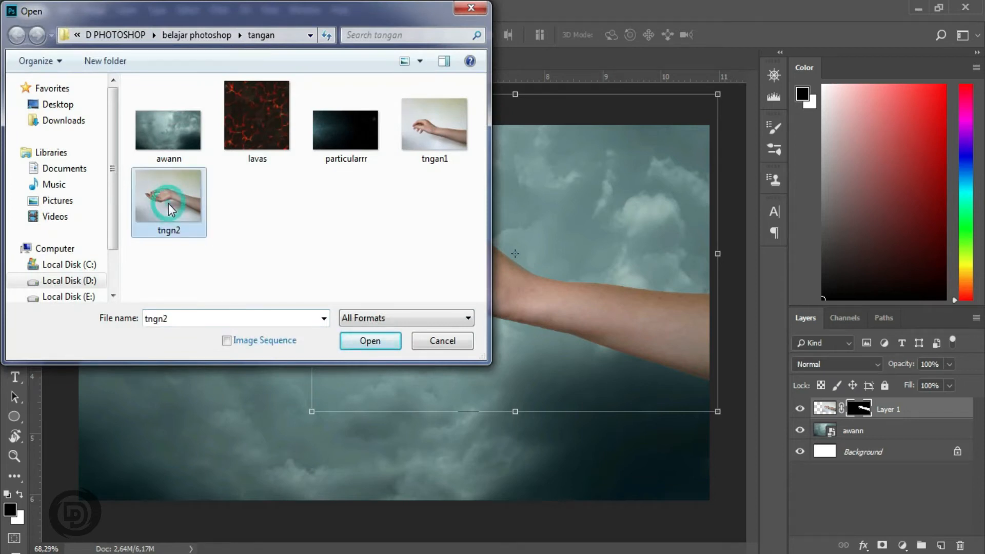
{"action": "left_click", "coordinate": [367, 342]}
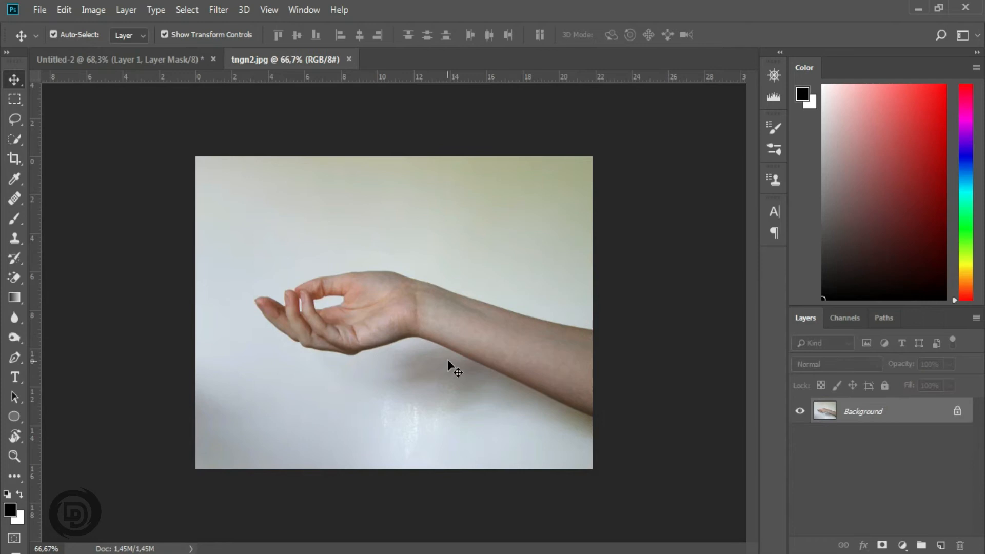
{"action": "double_click", "coordinate": [906, 426]}
{"action": "key", "text": "Return"}
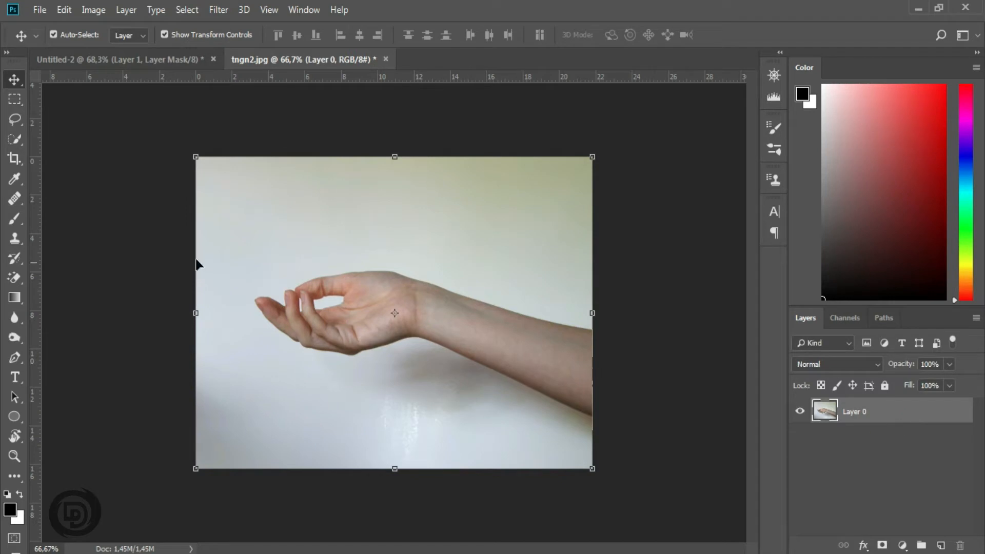
Select the hand and forearm with the Quick Selection tool at brush size 30.
{"action": "left_click", "coordinate": [12, 140]}
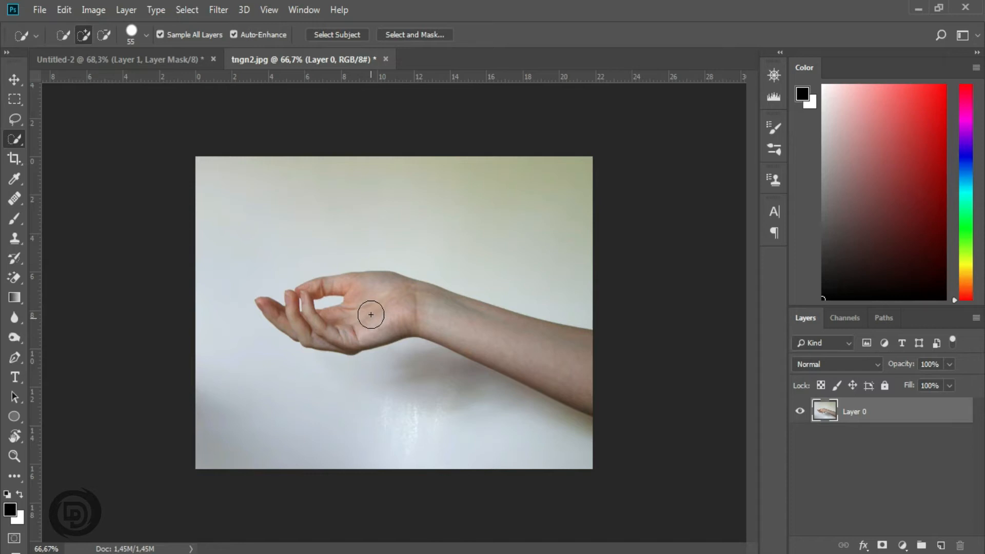
{"action": "key", "text": "bracketleft"}
{"action": "key", "text": "bracketleft"}
{"action": "mouse_move", "coordinate": [372, 312]}
{"action": "left_mouse_down"}
{"action": "mouse_move", "coordinate": [342, 319]}
{"action": "mouse_move", "coordinate": [435, 316]}
{"action": "mouse_move", "coordinate": [562, 365]}
{"action": "left_mouse_up"}
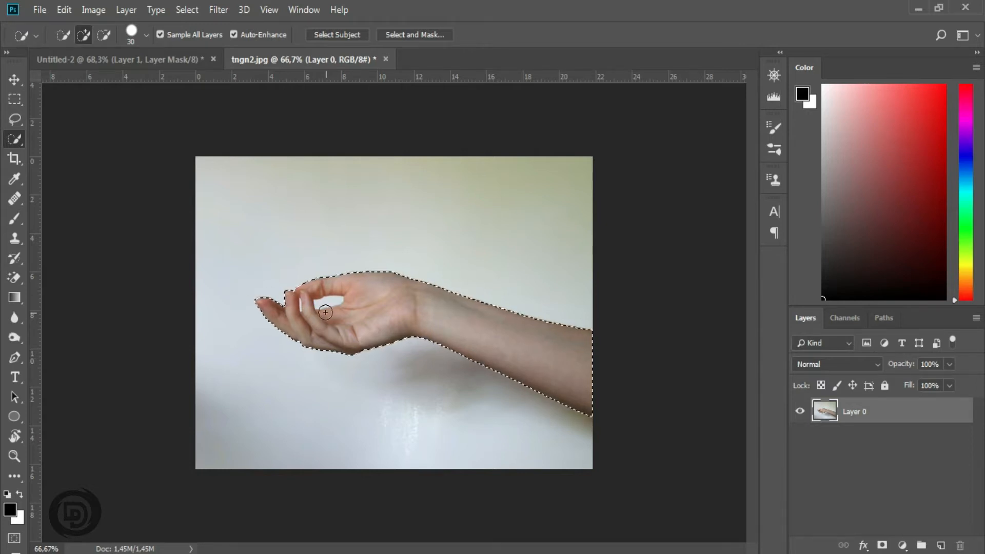
Subtract the large opening between thumb and fingers from the selection with a size 9 Quick Selection brush.
{"action": "key", "text": "ctrl+plus"}
{"action": "key", "text": "ctrl+plus"}
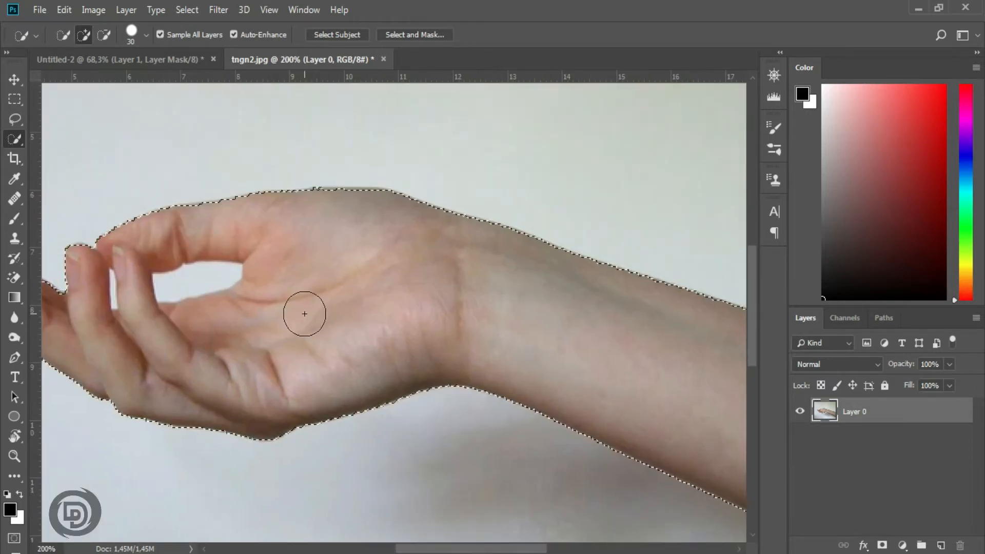
{"action": "left_click_drag", "start_coordinate": [208, 304], "coordinate": [412, 319]}
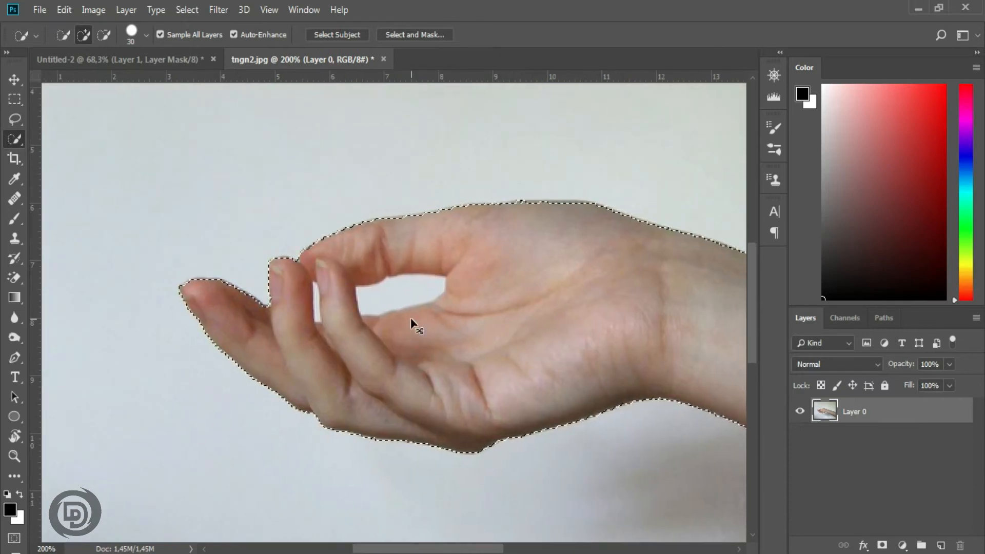
{"action": "key", "text": "ctrl+plus"}
{"action": "key", "text": "bracketleft"}
{"action": "key", "text": "bracketleft"}
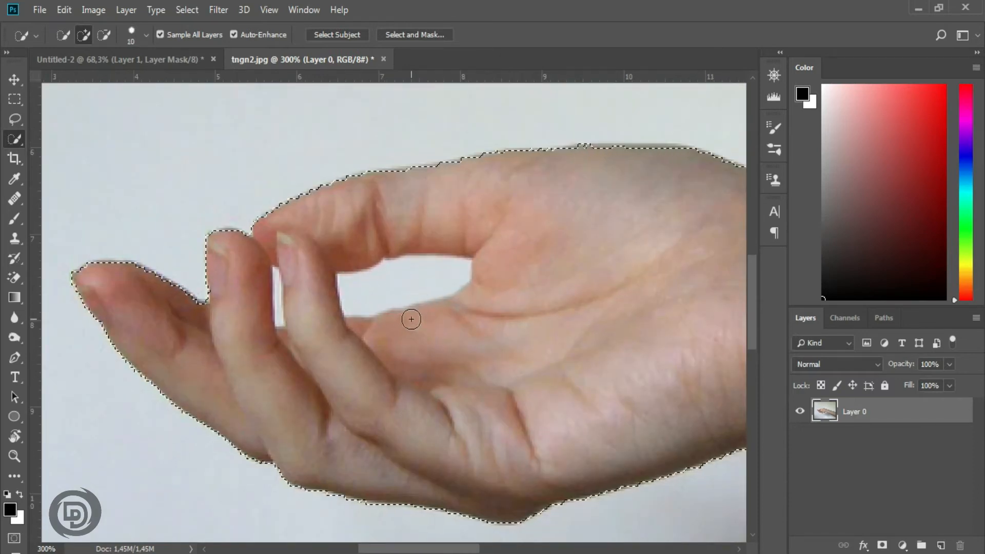
{"action": "key", "text": "bracketleft"}
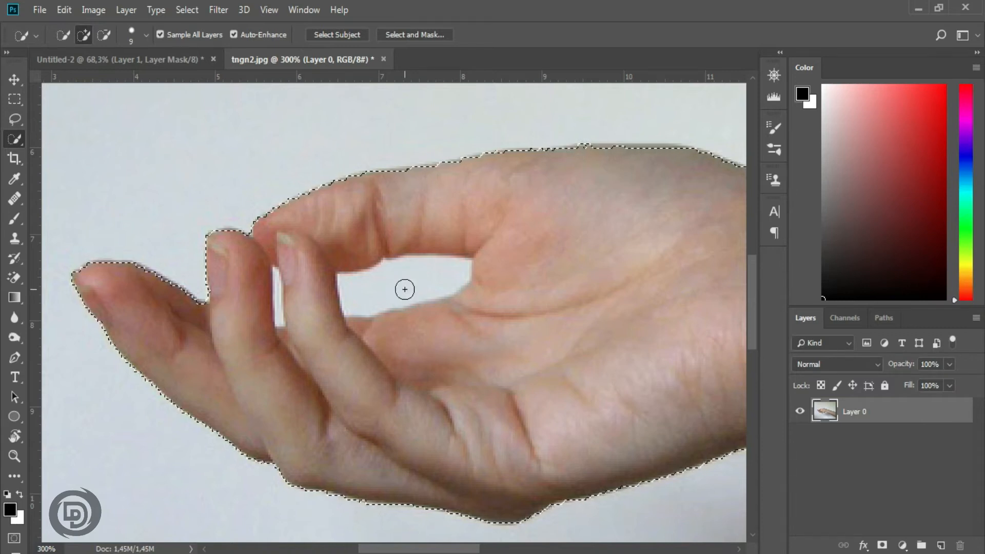
{"action": "left_click", "coordinate": [406, 291], "text": "alt"}
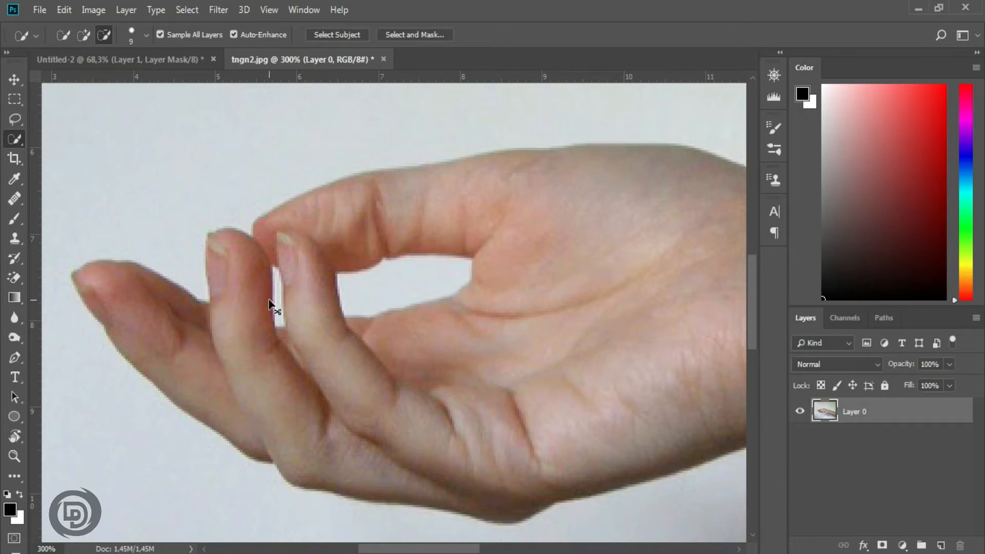
Subtract the narrow gap between the two fingers from the selection with a size 2 brush.
{"action": "scroll", "coordinate": [269, 303], "scroll_direction": "up", "scroll_amount": 1}
{"action": "left_click_drag", "start_coordinate": [244, 301], "coordinate": [294, 301]}
{"action": "key", "text": "bracketleft"}
{"action": "key", "text": "bracketleft"}
{"action": "key", "text": "bracketleft"}
{"action": "key", "text": "bracketleft"}
{"action": "key", "text": "bracketleft"}
{"action": "key", "text": "bracketleft"}
{"action": "key", "text": "bracketleft"}
{"action": "left_click", "coordinate": [289, 294]}
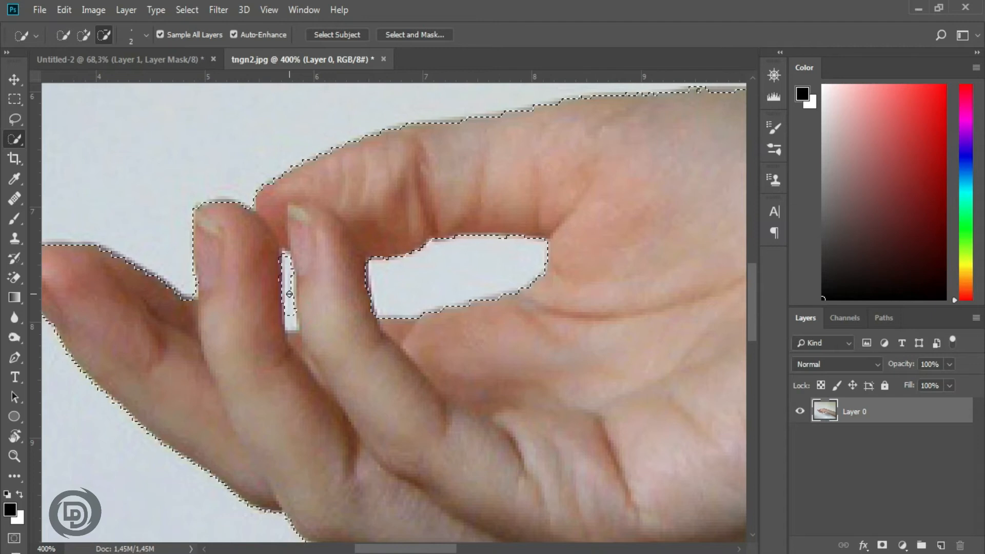
Add the palm's edge along the underside of the large opening back to the selection.
{"action": "left_click", "coordinate": [84, 35]}
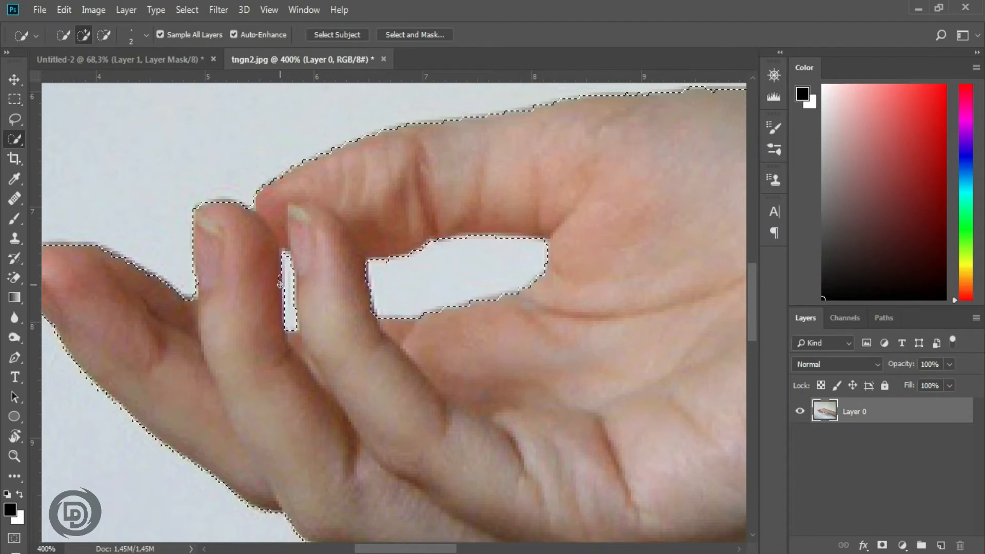
{"action": "left_click", "coordinate": [414, 316]}
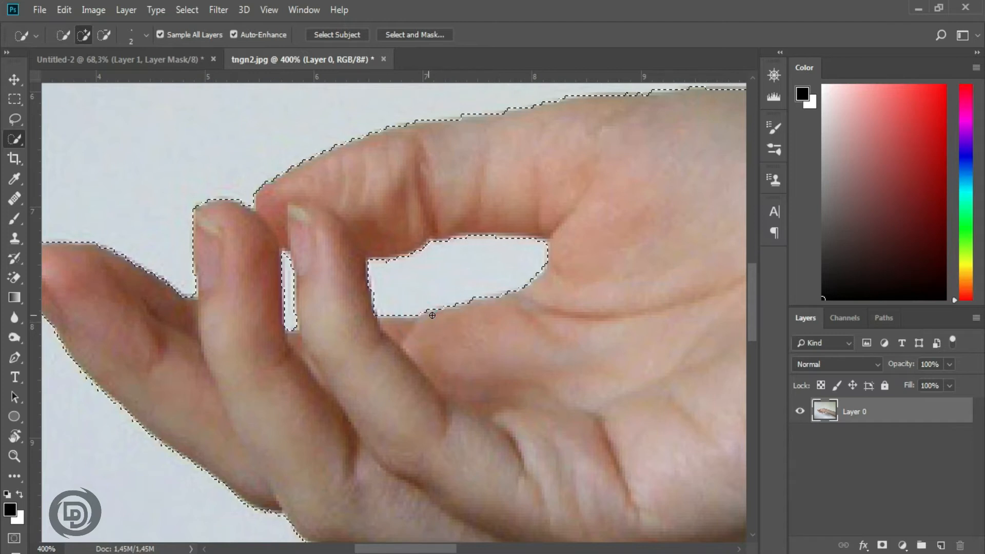
{"action": "left_click", "coordinate": [493, 302]}
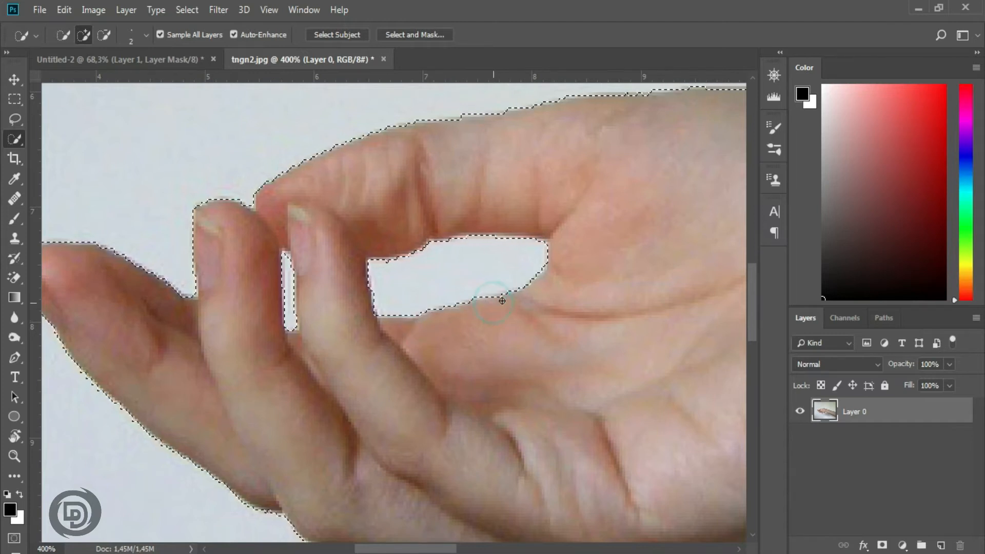
Mask Layer 0 with the selection to cut the arm out of its background.
{"action": "key", "text": "ctrl+minus"}
{"action": "key", "text": "ctrl+minus"}
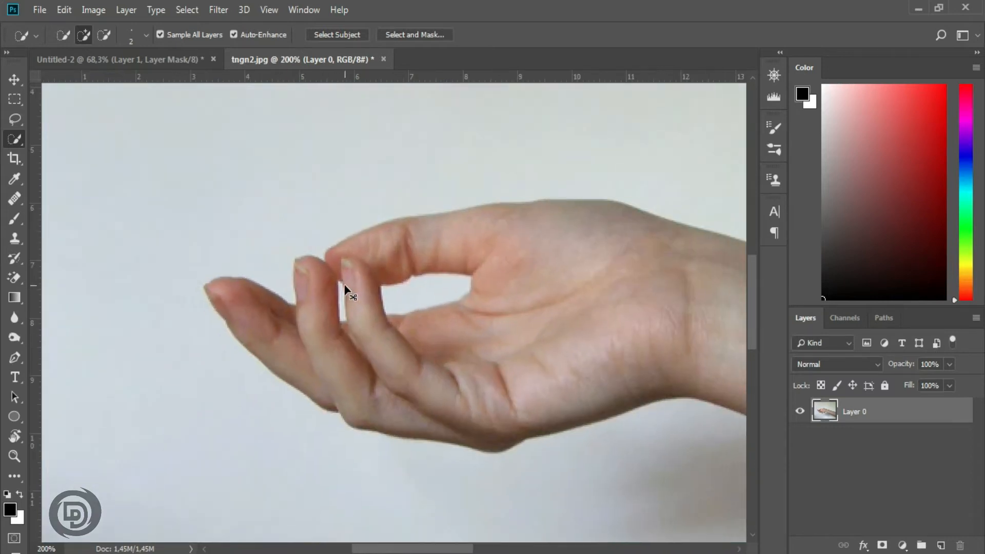
{"action": "key", "text": "ctrl+minus"}
{"action": "key", "text": "ctrl+0"}
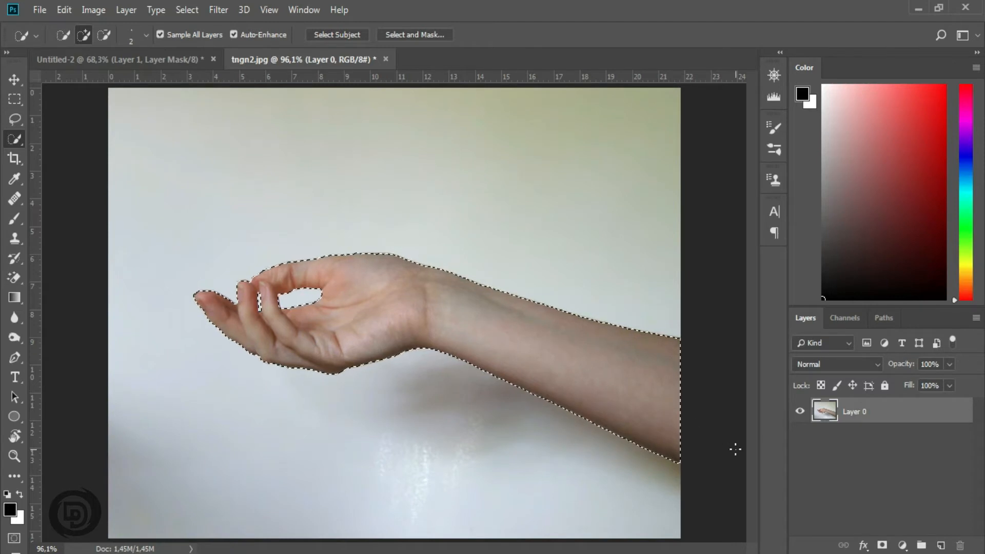
{"action": "left_click", "coordinate": [883, 545]}
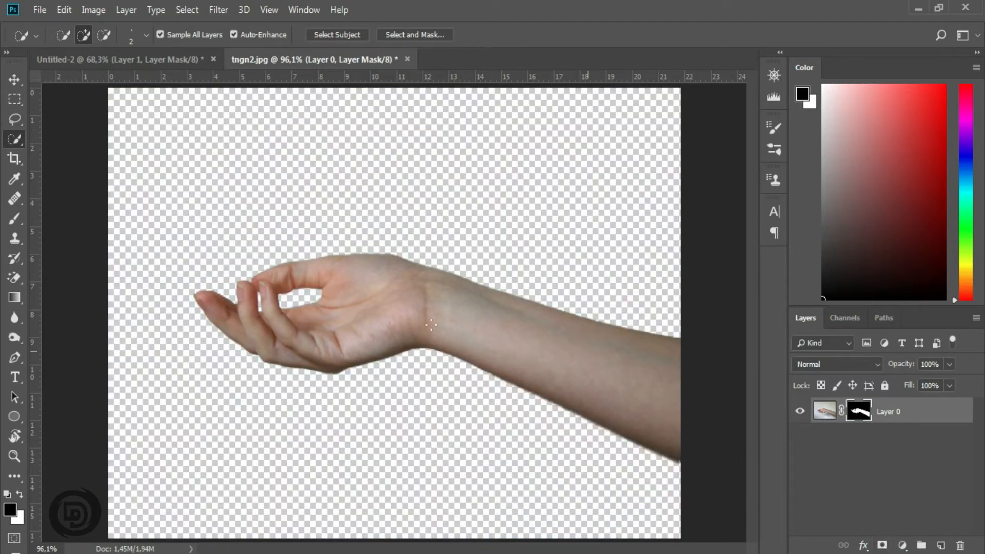
Shift the masked arm slightly to the left and flip the canvas horizontally.
{"action": "key", "text": "v"}
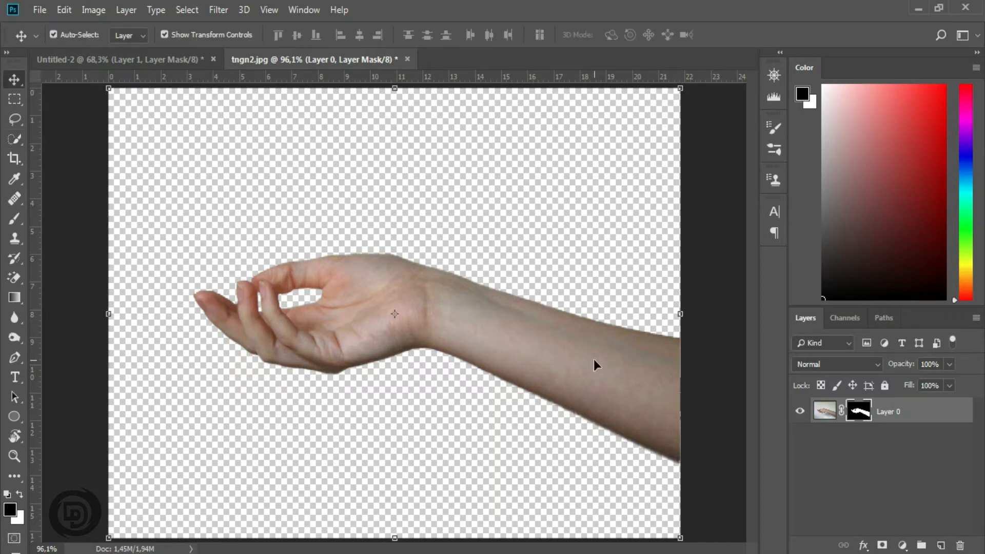
{"action": "left_click_drag", "start_coordinate": [392, 290], "coordinate": [201, 73]}
{"action": "left_click_drag", "start_coordinate": [337, 296], "coordinate": [337, 293]}
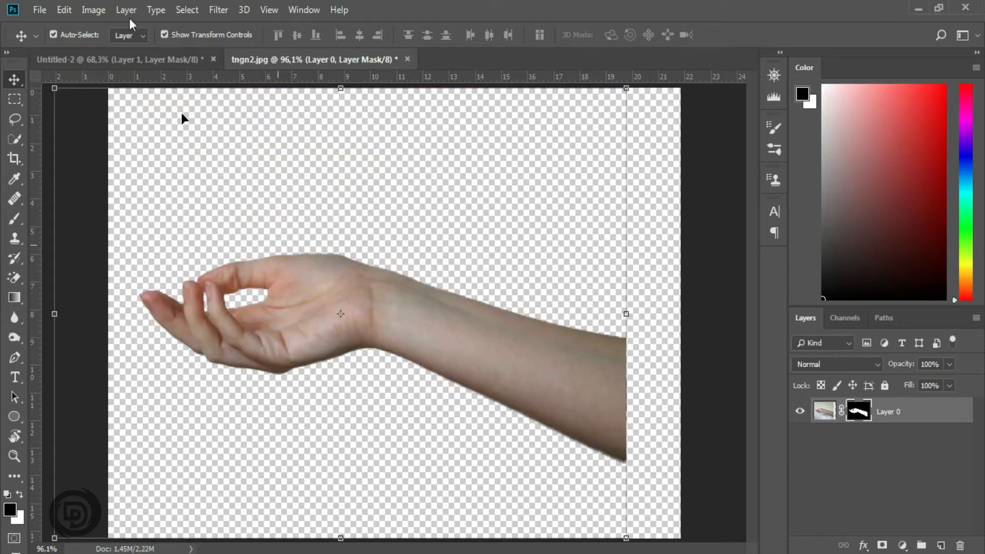
{"action": "left_click", "coordinate": [94, 10]}
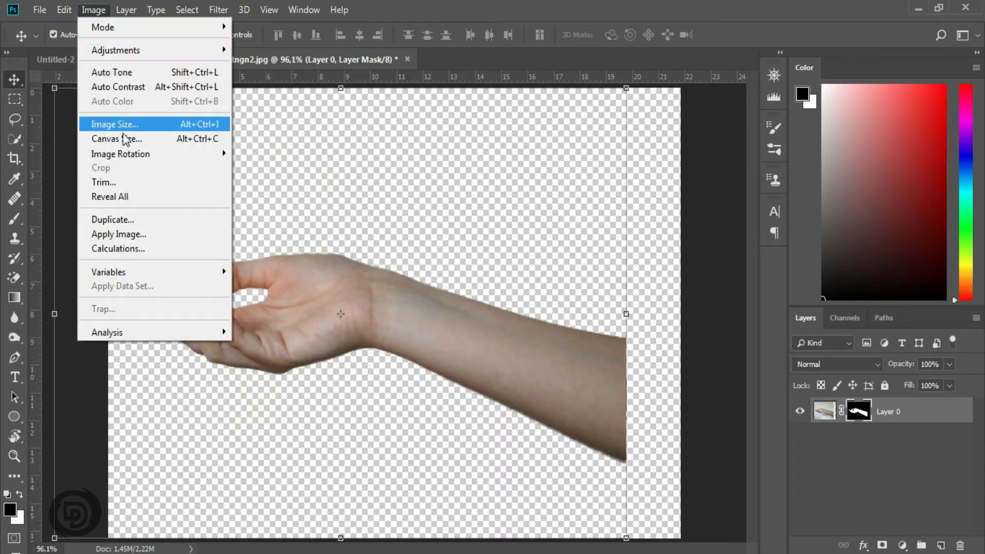
{"action": "mouse_move", "coordinate": [126, 159]}
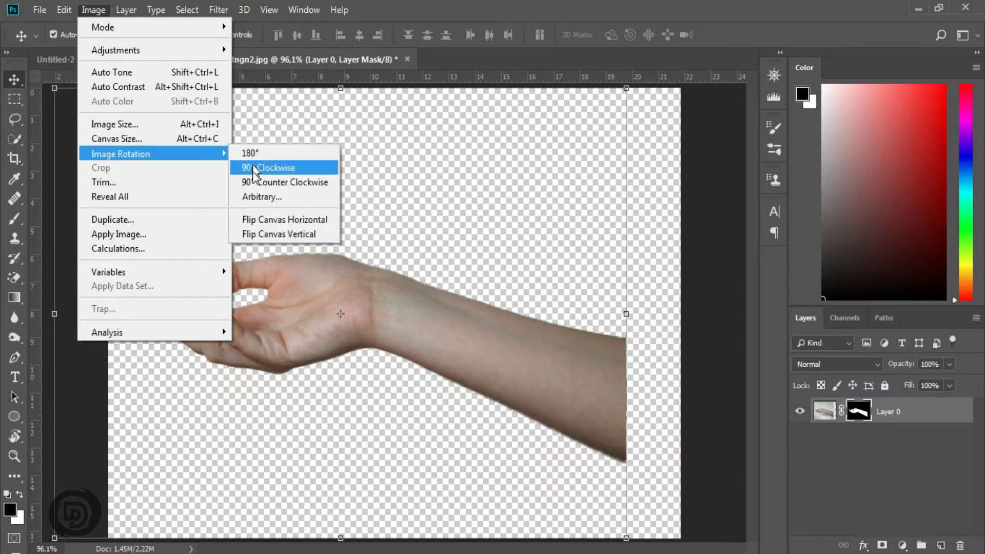
{"action": "left_click", "coordinate": [285, 218]}
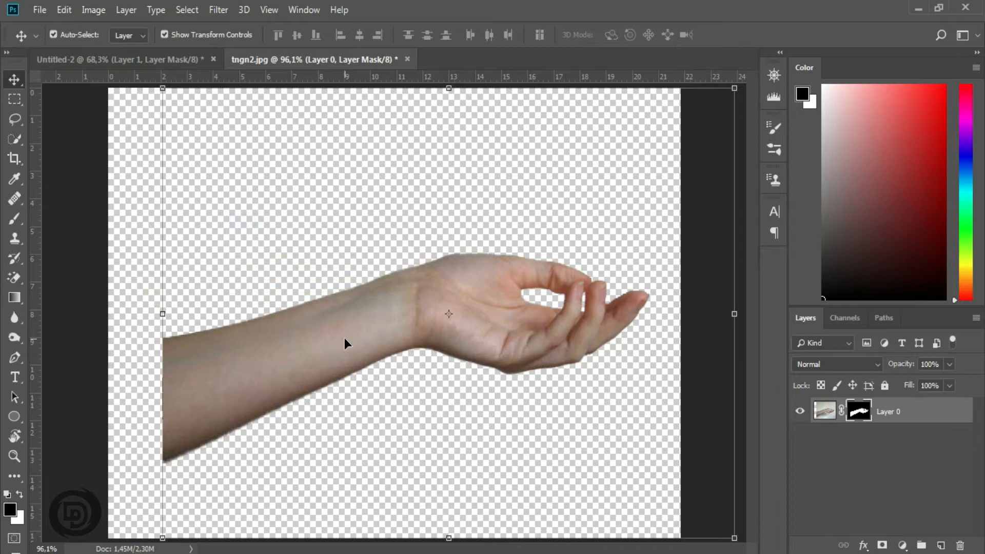
Copy the masked arm into the Untitled-2 composite and position it entering from the canvas's left edge.
{"action": "left_click_drag", "start_coordinate": [345, 340], "coordinate": [272, 231]}
{"action": "left_click_drag", "start_coordinate": [184, 101], "coordinate": [227, 265]}
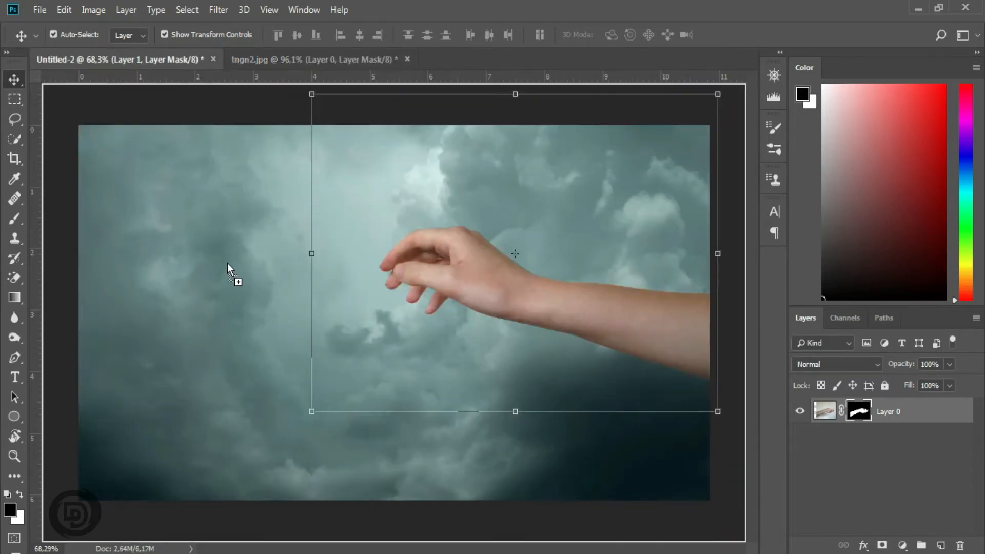
{"action": "left_click_drag", "start_coordinate": [241, 336], "coordinate": [241, 356]}
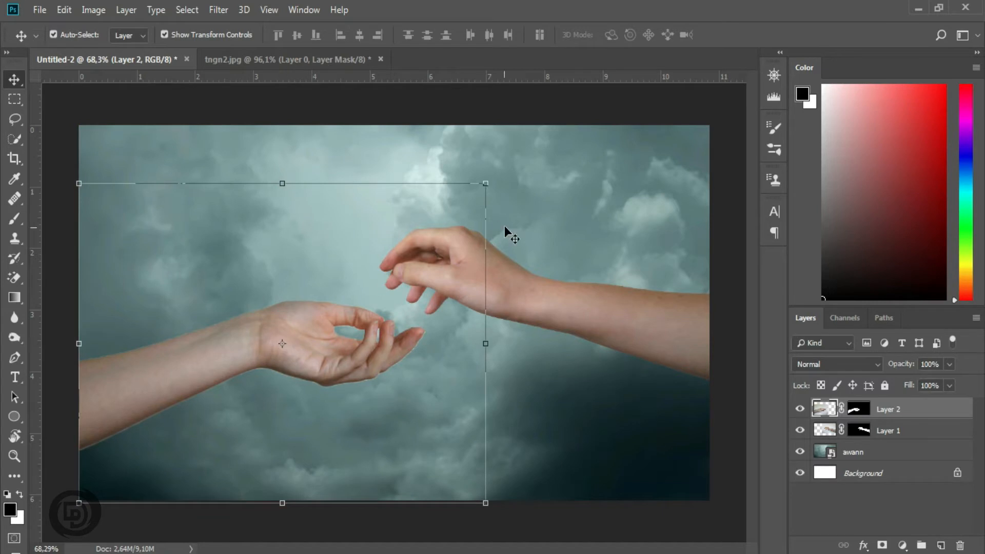
Scale the Layer 2 arm to about 89% and position it against the canvas's left edge, below the other hand.
{"action": "key", "text": "ctrl+t"}
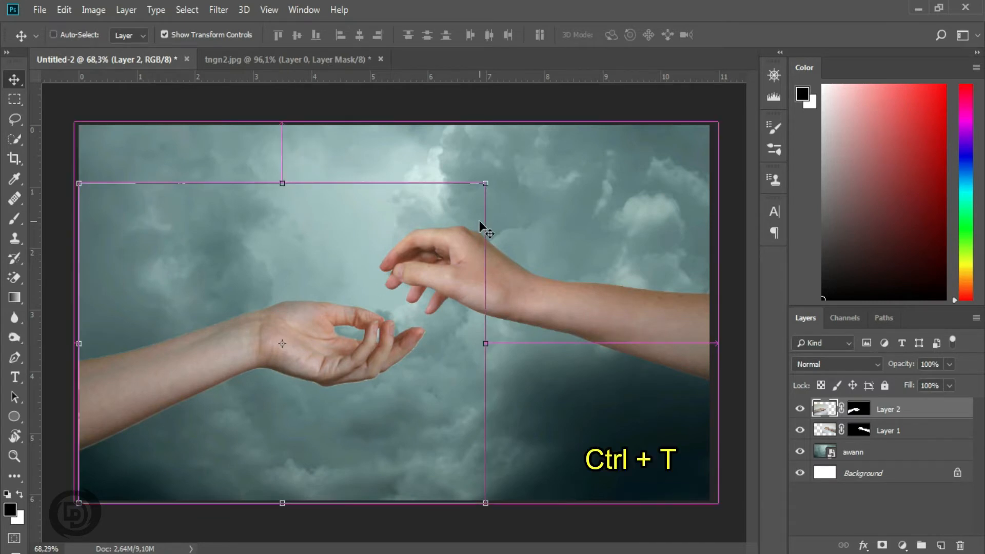
{"action": "left_click_drag", "start_coordinate": [486, 183], "coordinate": [415, 239]}
{"action": "left_click_drag", "start_coordinate": [186, 388], "coordinate": [186, 343]}
{"action": "left_click_drag", "start_coordinate": [416, 195], "coordinate": [433, 179]}
{"action": "left_click_drag", "start_coordinate": [198, 332], "coordinate": [197, 335]}
{"action": "left_click_drag", "start_coordinate": [435, 180], "coordinate": [442, 175]}
{"action": "left_click_drag", "start_coordinate": [299, 320], "coordinate": [304, 335]}
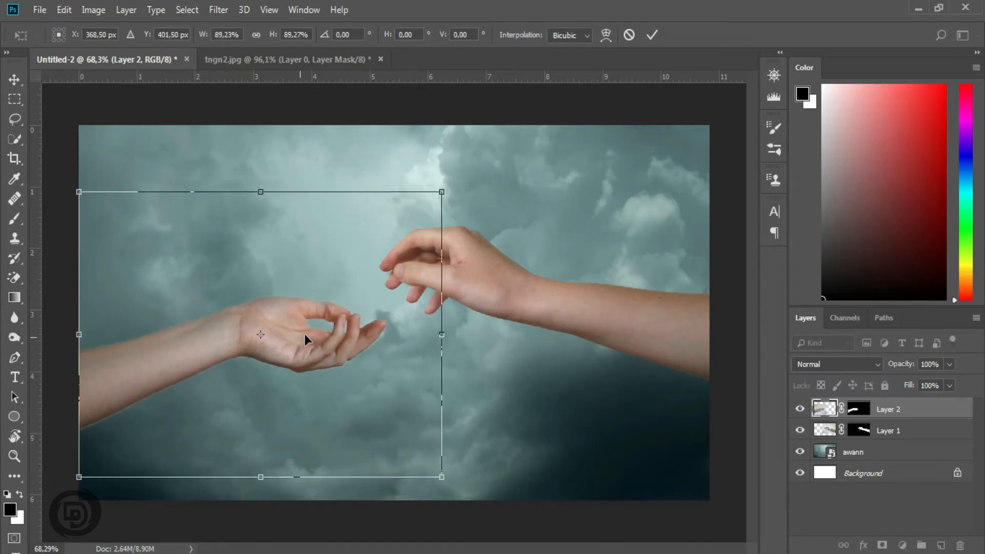
{"action": "left_click", "coordinate": [652, 35]}
Enlarge the Layer 1 arm slightly and lower it a little toward the other hand.
{"action": "left_click", "coordinate": [560, 300]}
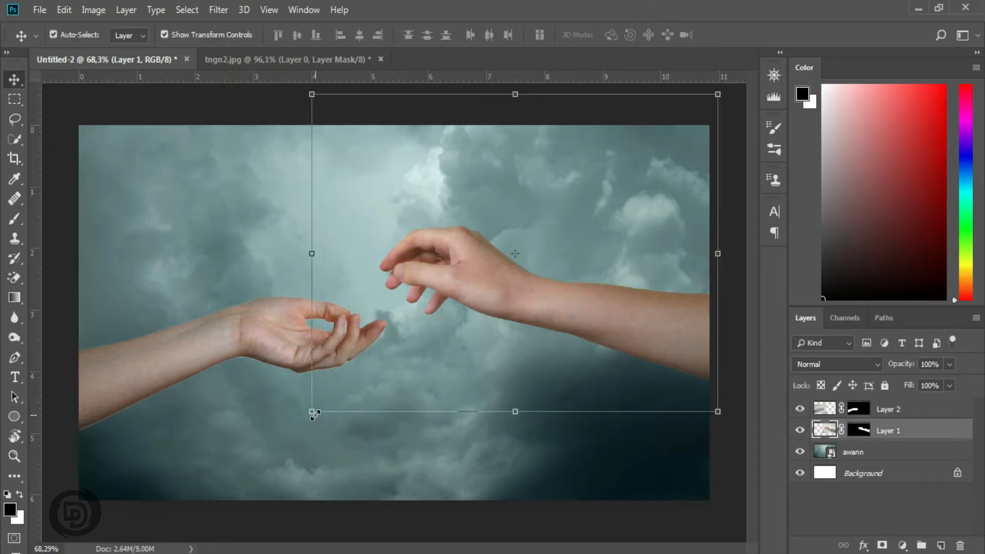
{"action": "left_click", "coordinate": [314, 414]}
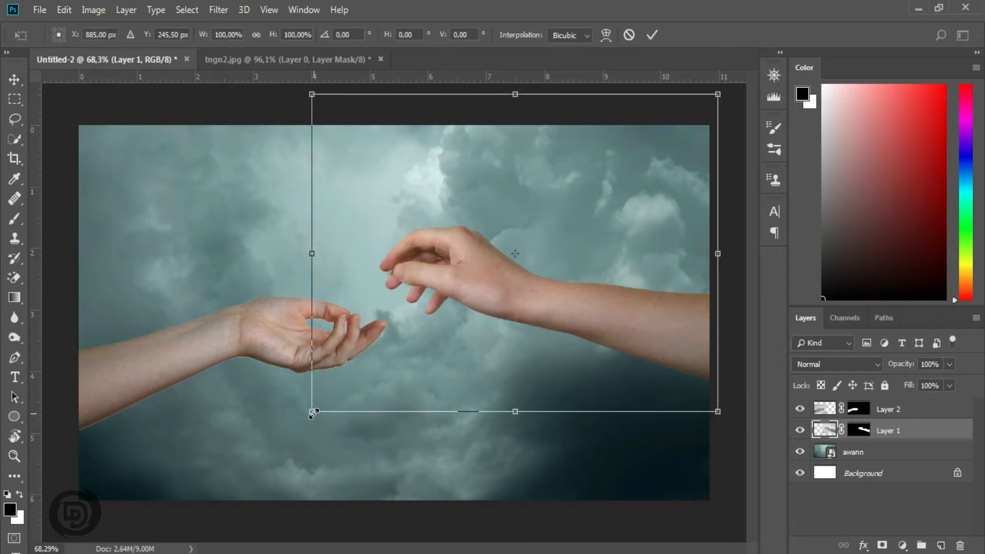
{"action": "mouse_move", "coordinate": [313, 413]}
{"action": "left_mouse_down"}
{"action": "mouse_move", "coordinate": [301, 422]}
{"action": "mouse_move", "coordinate": [314, 422]}
{"action": "left_mouse_up"}
{"action": "key", "text": "Return"}
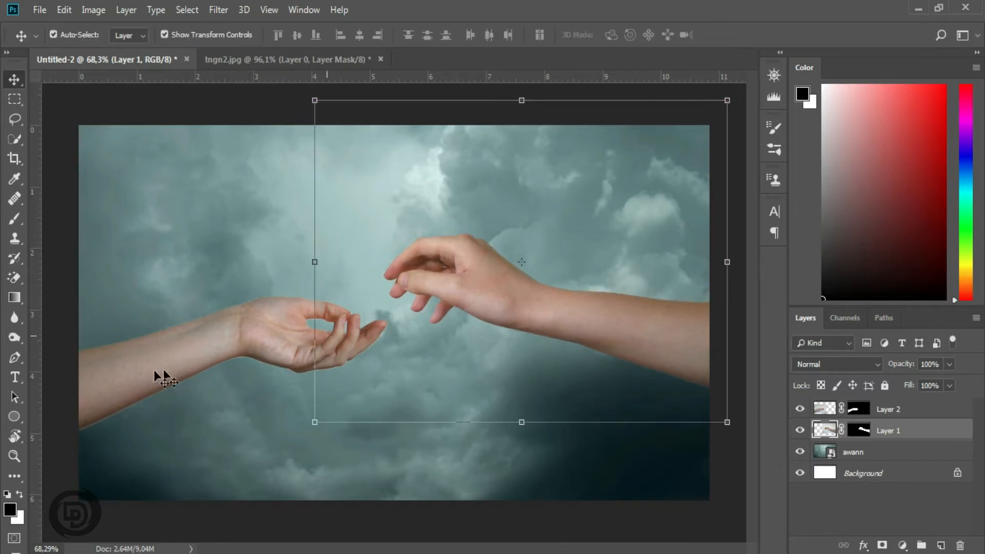
Try moving the Layer 2 arm up and closer to the other hand, and undo the move.
{"action": "left_click_drag", "start_coordinate": [159, 367], "coordinate": [172, 353]}
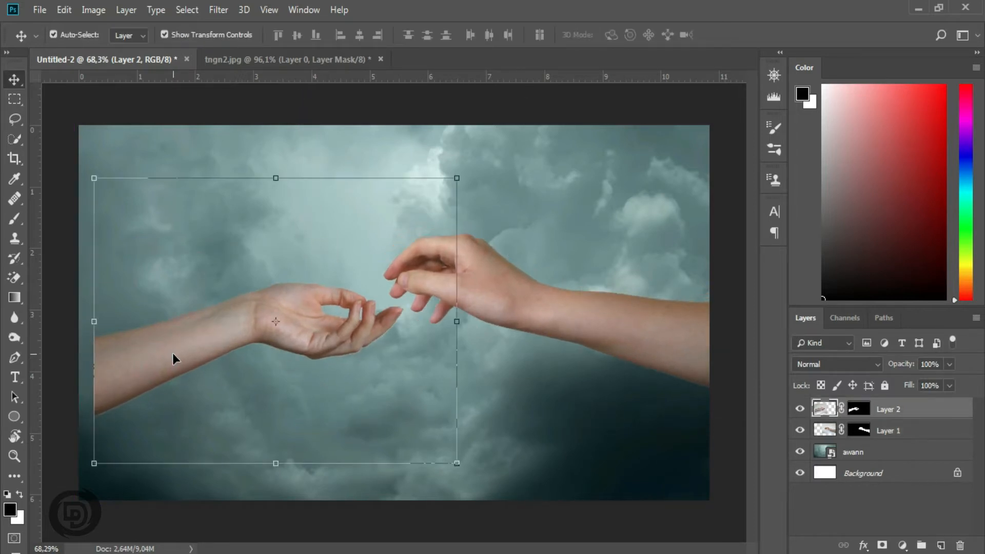
{"action": "key", "text": "ctrl+z"}
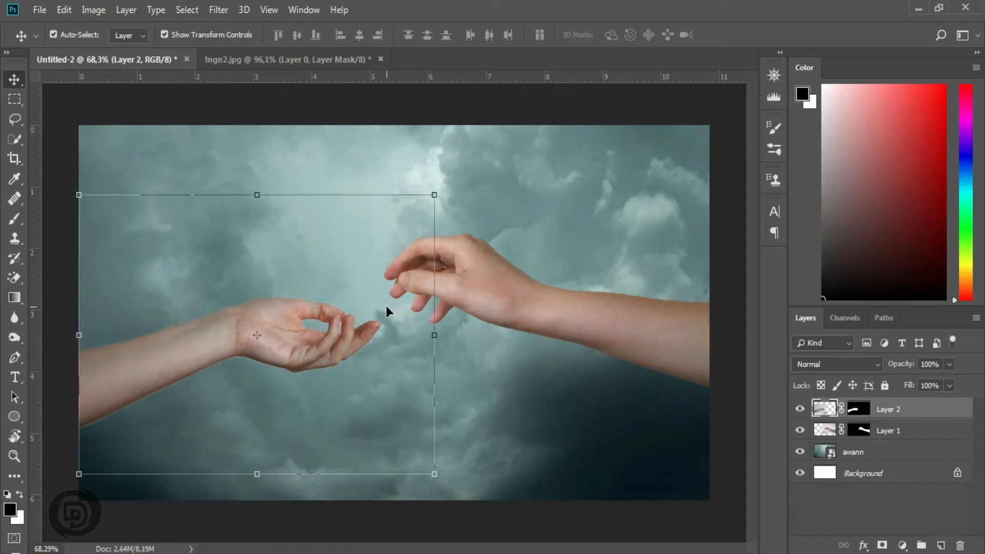
Refine the Layer 2 mask in Select and Mask by shifting its edge inward.
{"action": "right_click", "coordinate": [862, 409]}
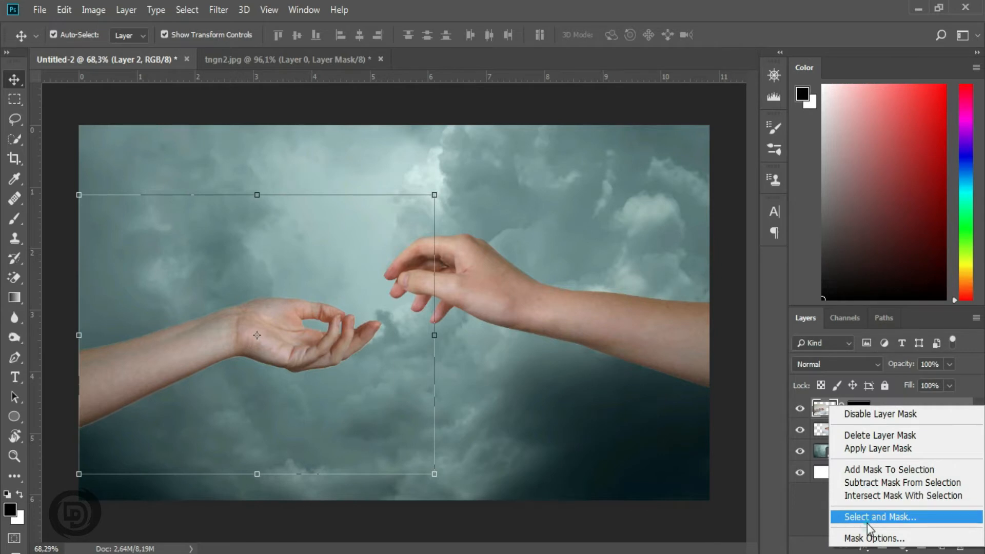
{"action": "left_click", "coordinate": [867, 521]}
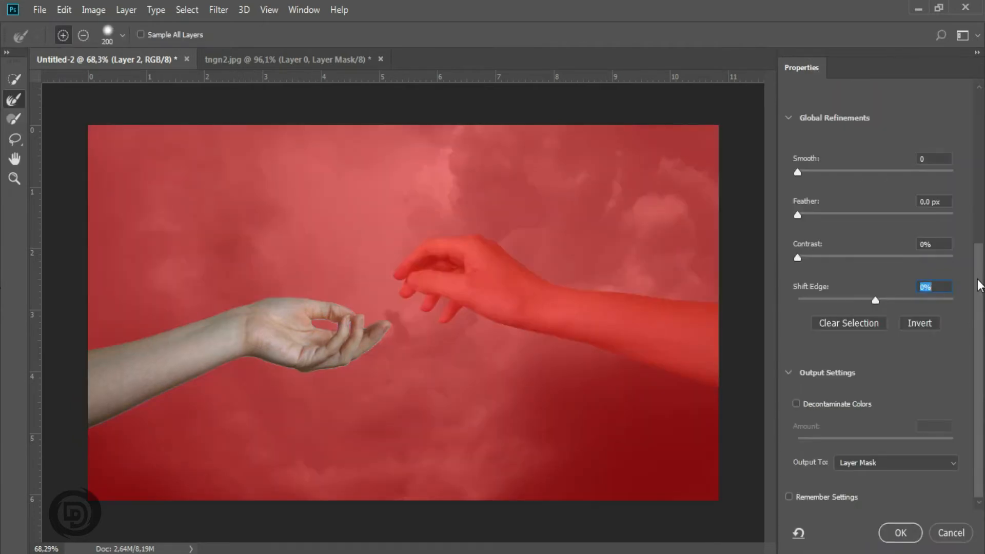
{"action": "left_click_drag", "start_coordinate": [876, 300], "coordinate": [836, 303]}
{"action": "left_click", "coordinate": [901, 534]}
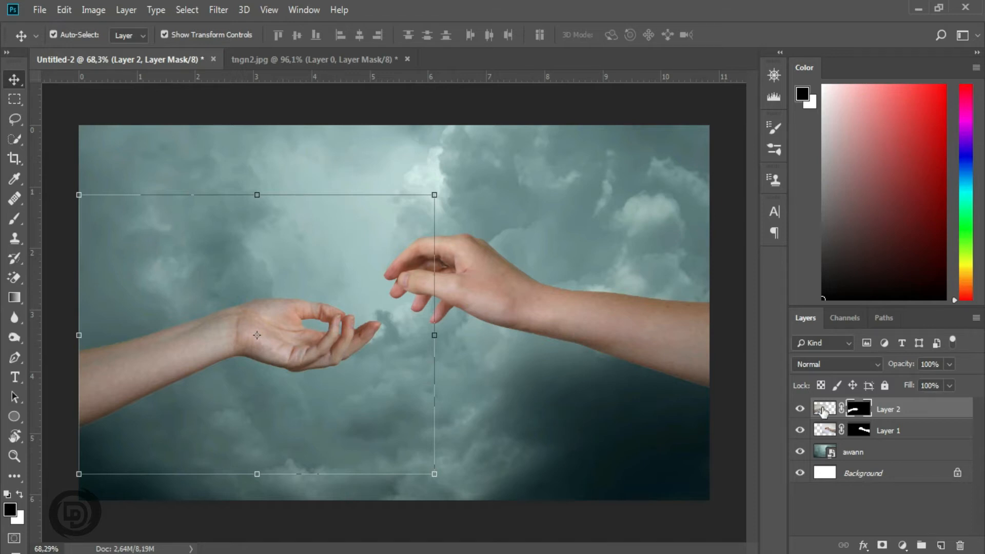
Add a Levels adjustment layer directly above the awann cloud layer and set its shadow input level to 30.
{"action": "left_click", "coordinate": [872, 454]}
{"action": "left_click", "coordinate": [902, 546]}
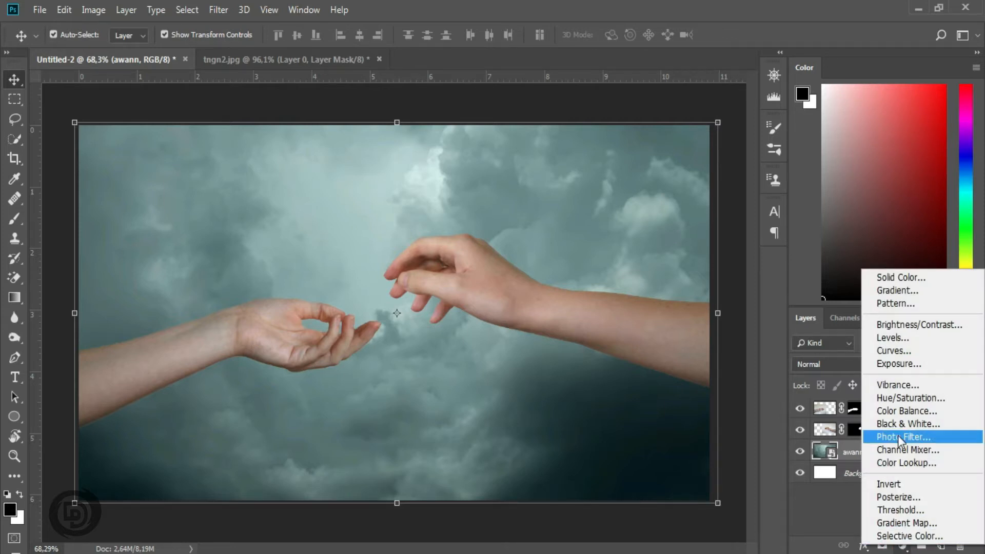
{"action": "left_click", "coordinate": [892, 340]}
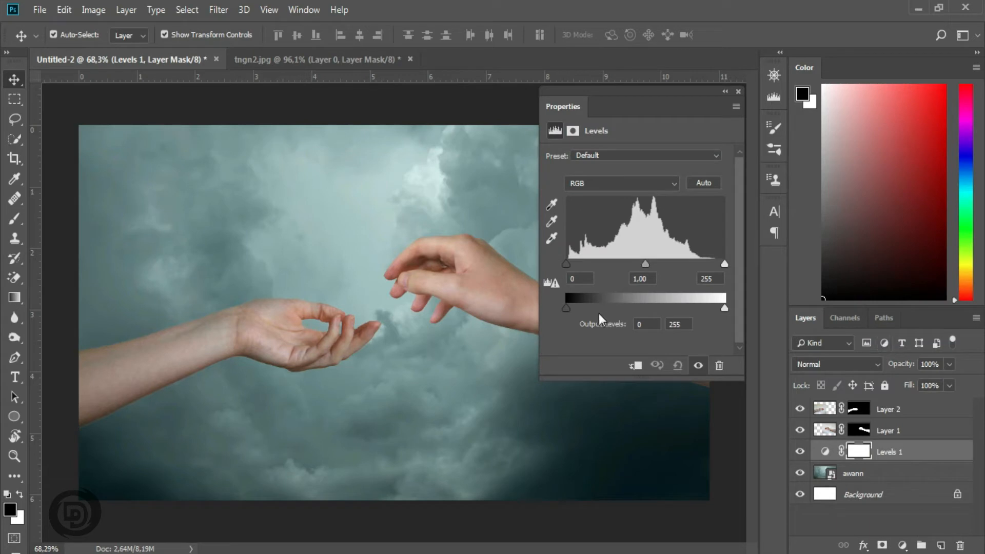
{"action": "left_click", "coordinate": [565, 263]}
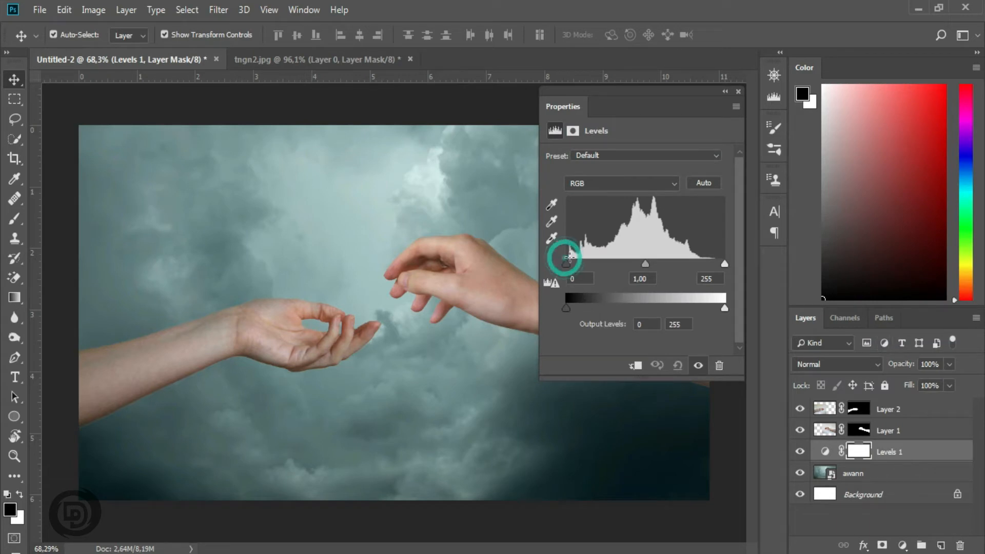
{"action": "left_click_drag", "start_coordinate": [568, 265], "coordinate": [585, 264]}
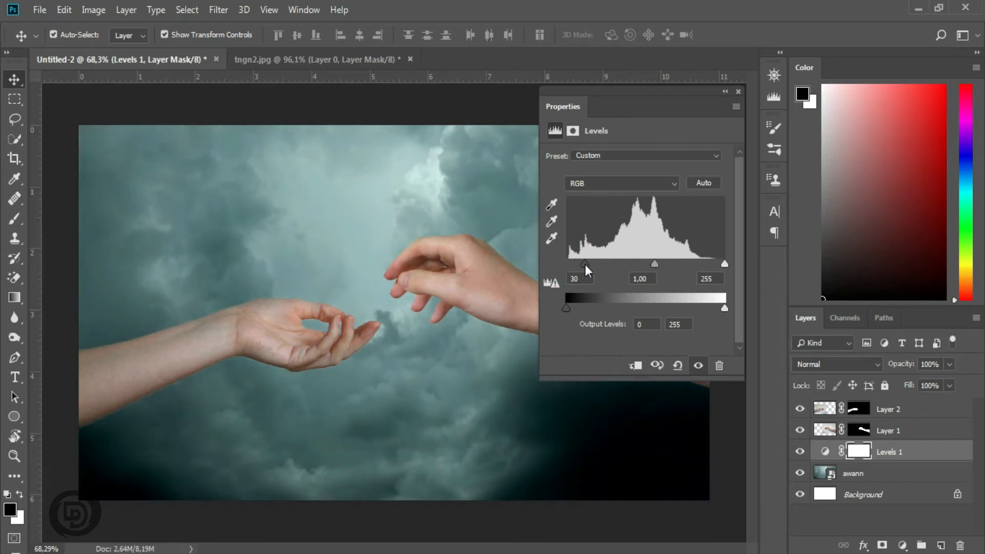
Set the midtone input level of the cloud background's Levels adjustment to 0.88.
{"action": "left_click_drag", "start_coordinate": [655, 265], "coordinate": [660, 266]}
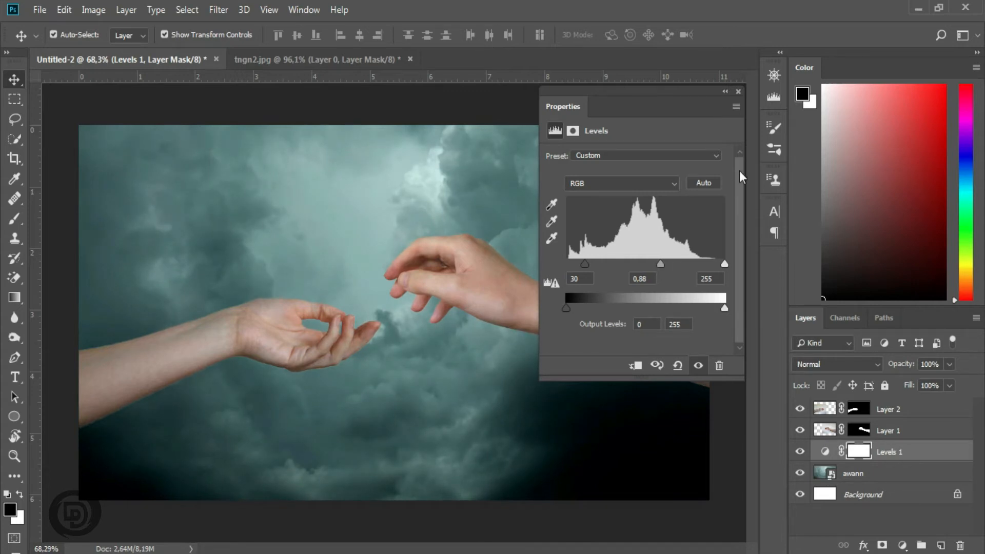
{"action": "left_click", "coordinate": [739, 92]}
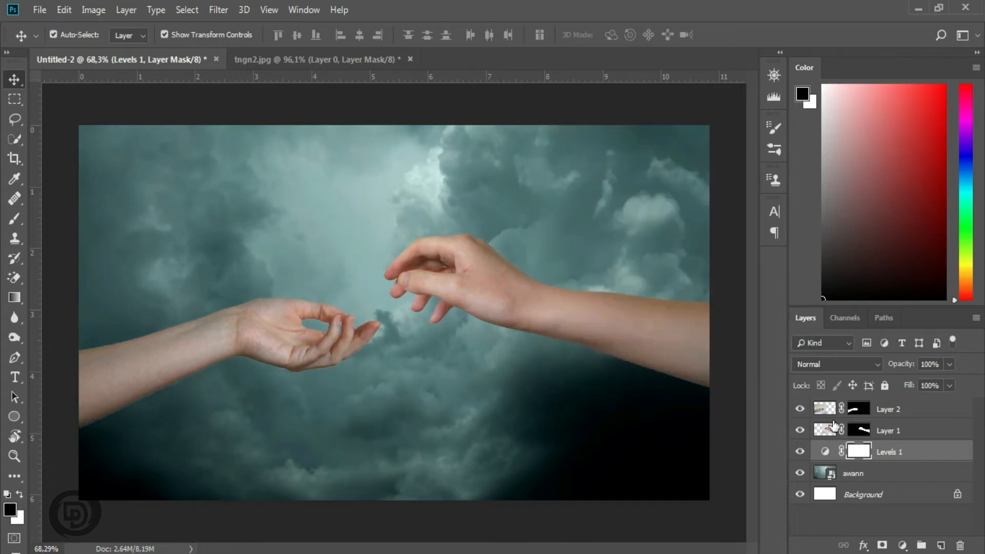
Add a Hue/Saturation adjustment directly above the awann layer with hue +20, saturation +18 and lightness -15.
{"action": "left_click", "coordinate": [868, 475]}
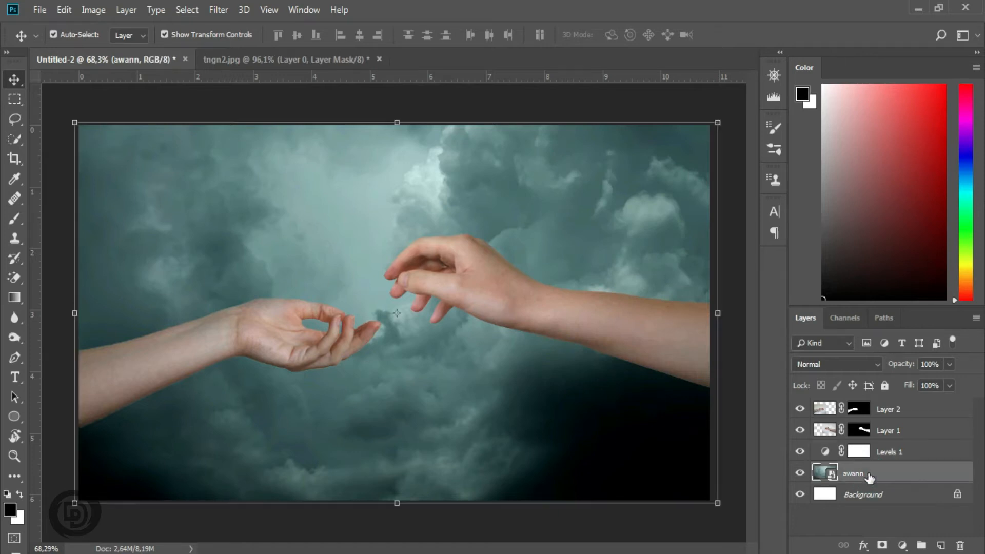
{"action": "left_click", "coordinate": [903, 546]}
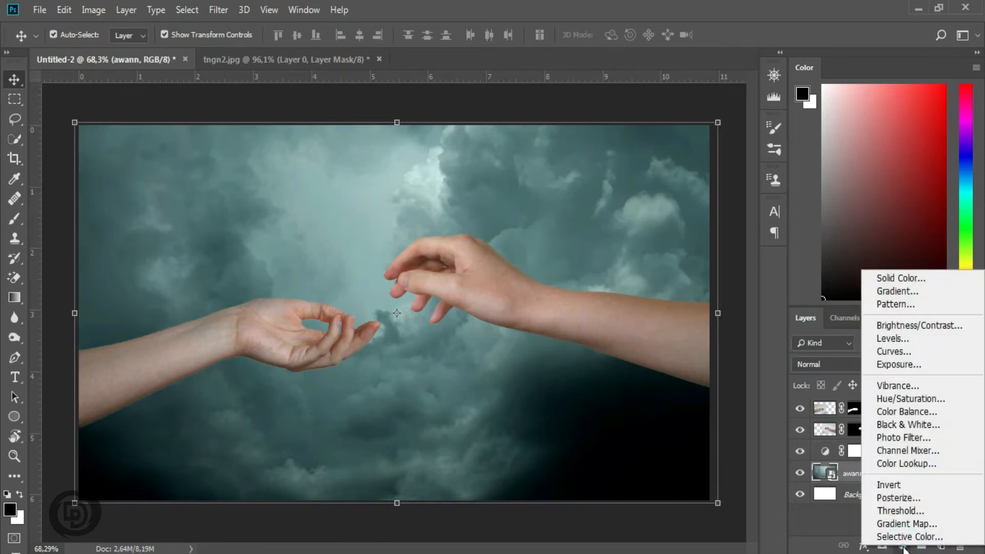
{"action": "left_click", "coordinate": [897, 402]}
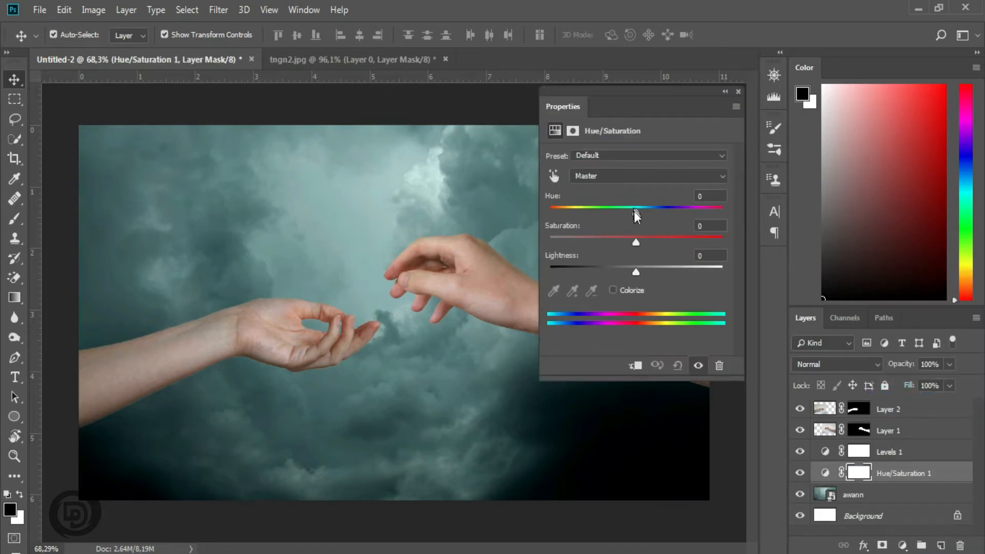
{"action": "left_click_drag", "start_coordinate": [636, 211], "coordinate": [624, 270]}
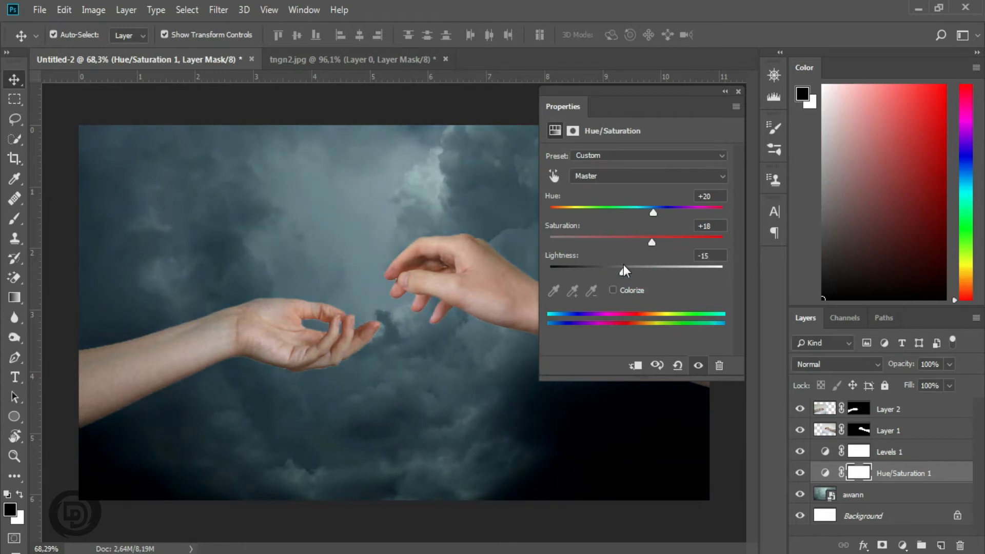
{"action": "left_click", "coordinate": [738, 90]}
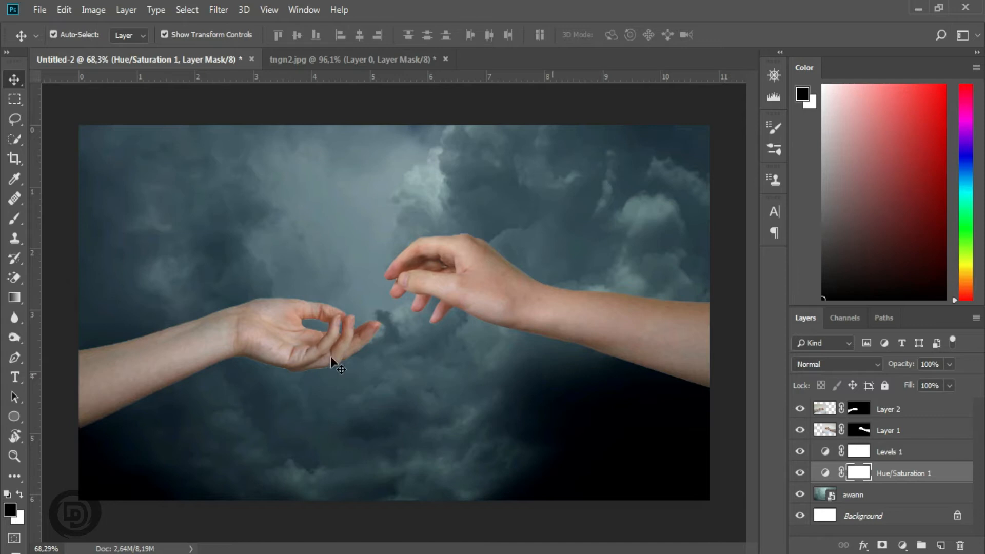
Add a Levels adjustment layer above Layer 2 and clip it to that arm layer.
{"action": "left_click", "coordinate": [218, 341]}
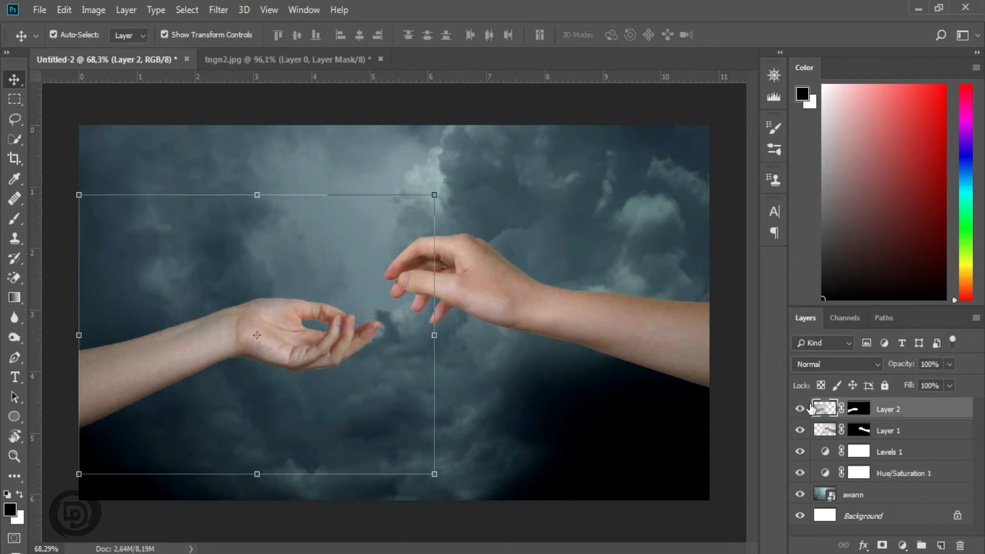
{"action": "left_click", "coordinate": [903, 545]}
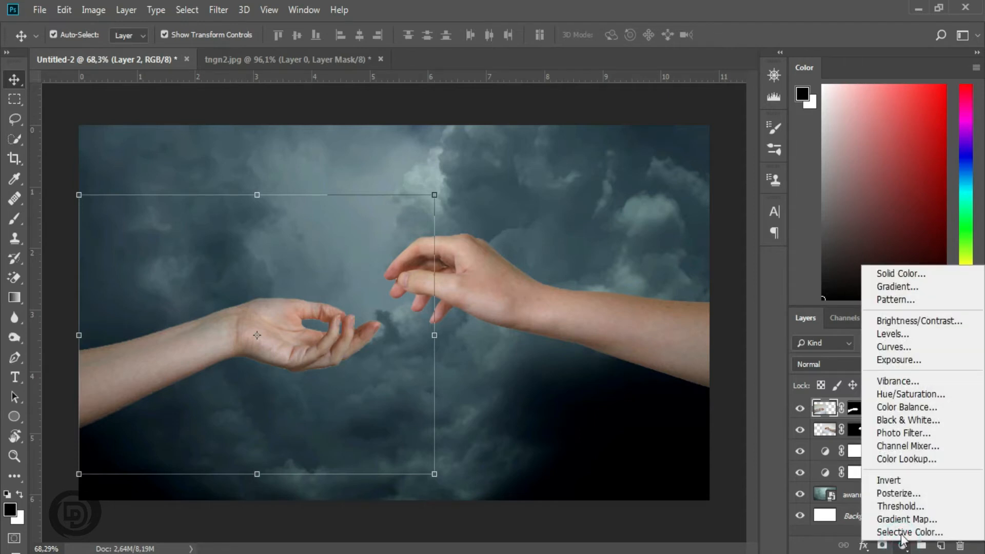
{"action": "left_click", "coordinate": [896, 335]}
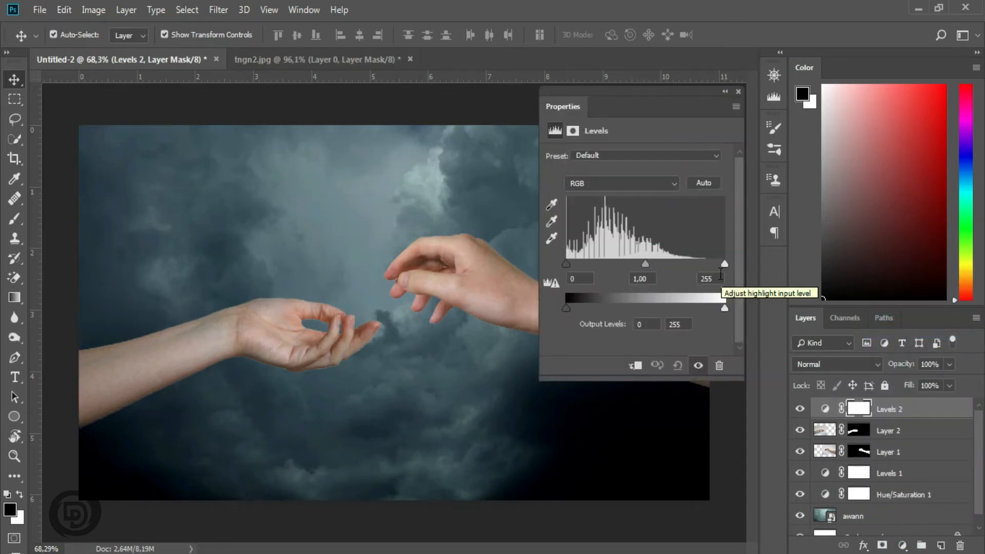
{"action": "left_click", "coordinate": [637, 366]}
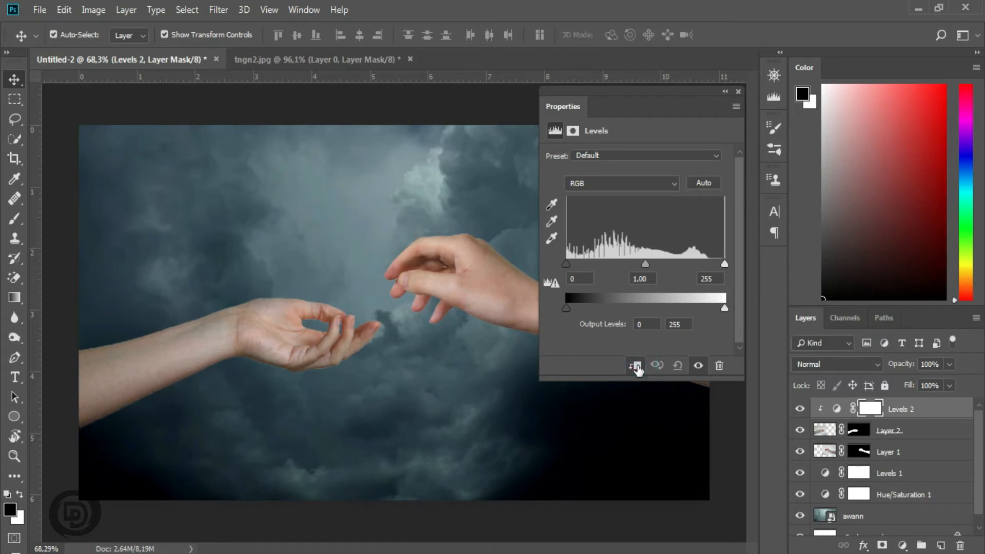
Set the clipped Levels adjustment's shadow input level to 32 and fine-tune its midtones to darken the arm slightly.
{"action": "left_click_drag", "start_coordinate": [567, 264], "coordinate": [586, 264]}
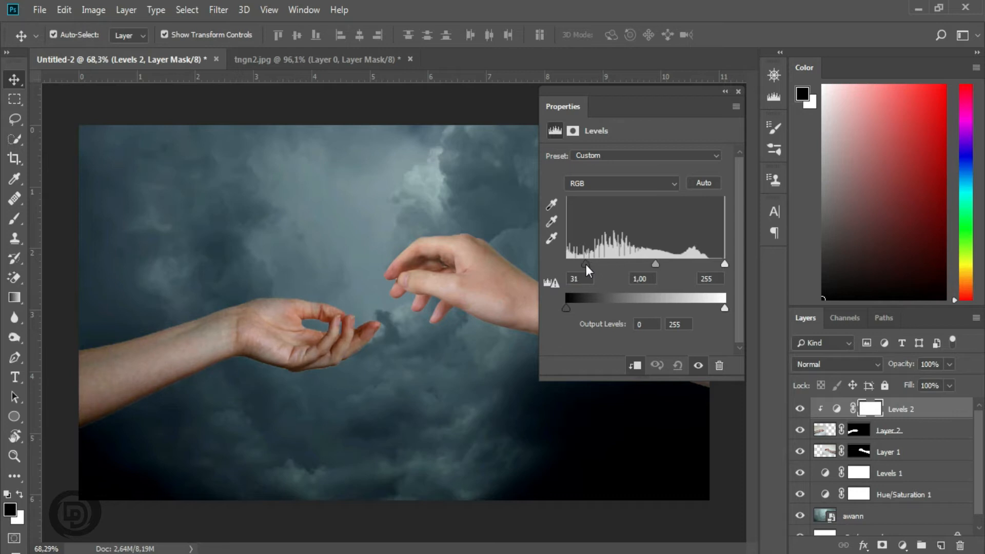
{"action": "left_click_drag", "start_coordinate": [655, 267], "coordinate": [664, 275]}
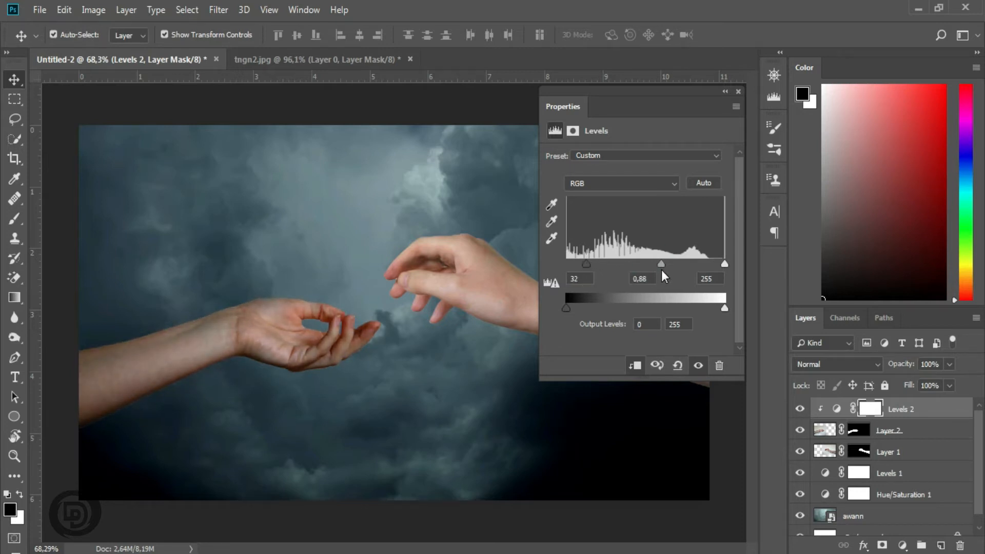
{"action": "left_click", "coordinate": [644, 277]}
{"action": "key", "text": "Up"}
{"action": "key", "text": "Up"}
{"action": "key", "text": "Up"}
{"action": "left_click", "coordinate": [739, 90]}
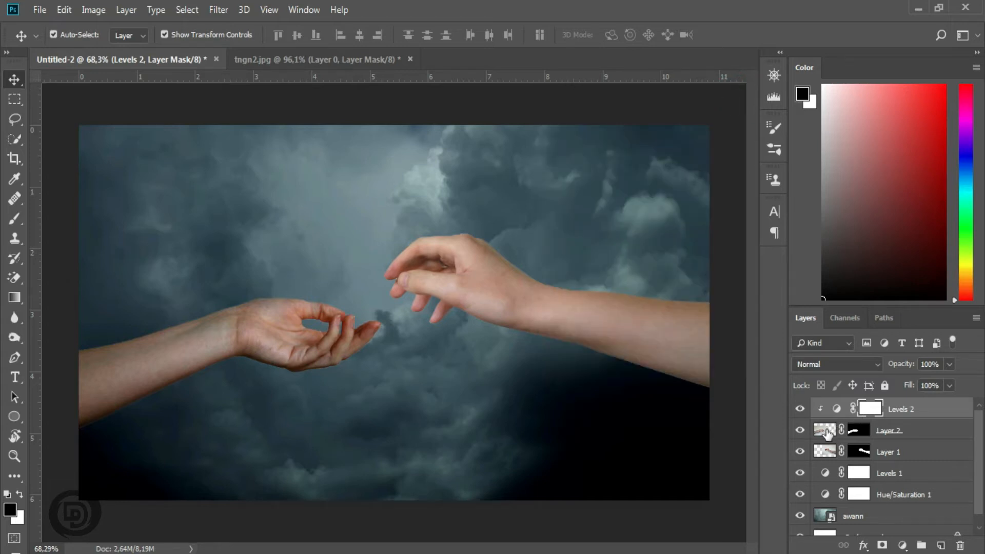
Add a clipped Hue/Saturation adjustment directly above Layer 2 with hue -1, saturation -62 and lightness -12.
{"action": "left_click", "coordinate": [894, 438]}
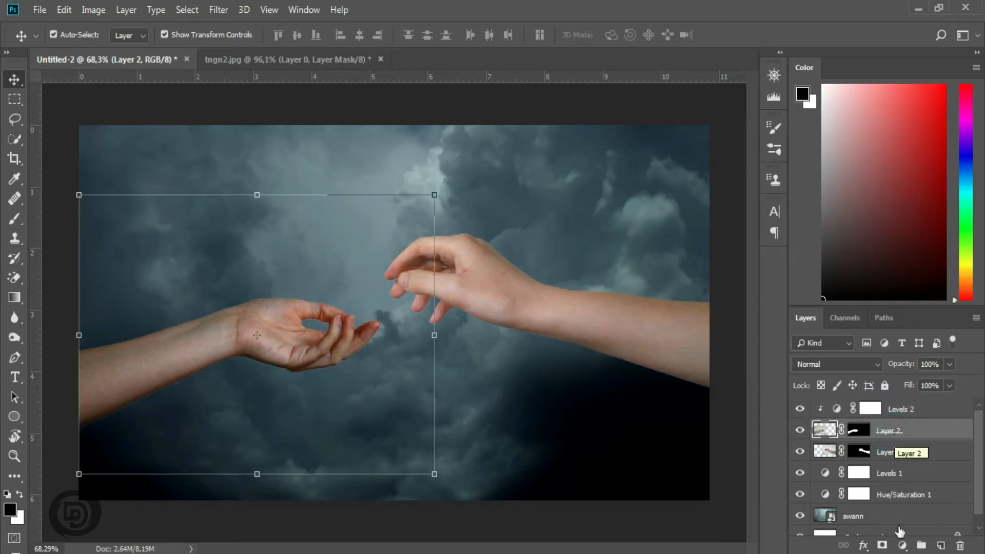
{"action": "left_click", "coordinate": [902, 546]}
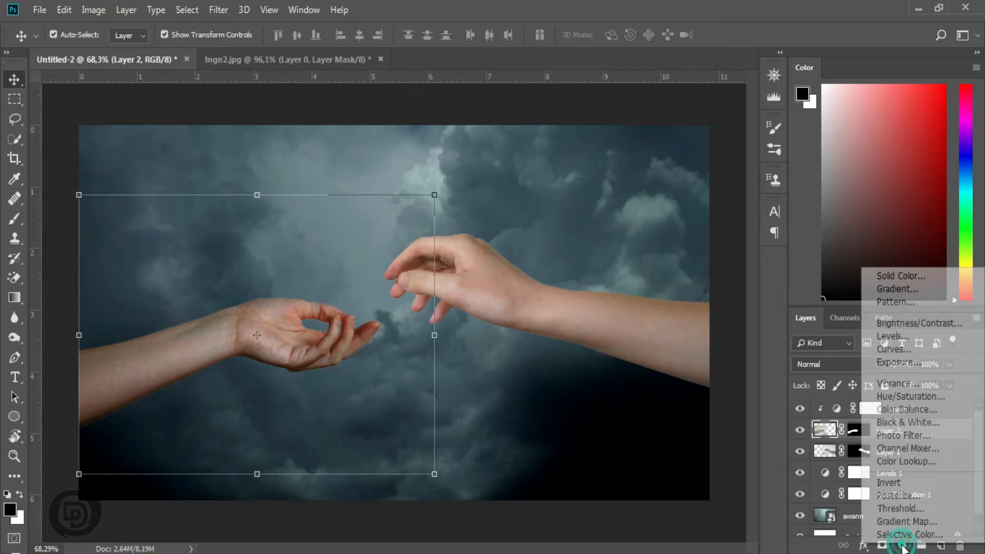
{"action": "left_click", "coordinate": [893, 400]}
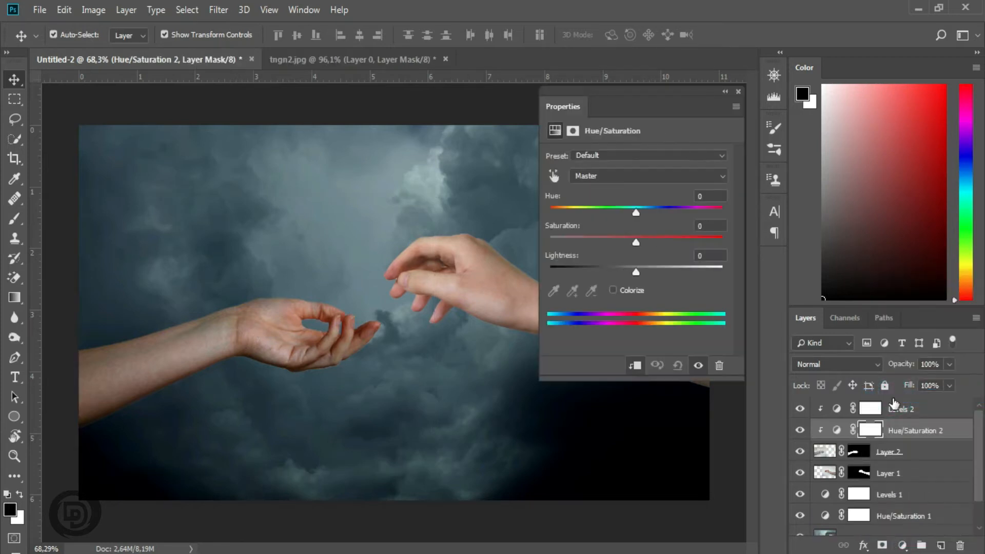
{"action": "left_click_drag", "start_coordinate": [636, 214], "coordinate": [583, 244]}
{"action": "left_click_drag", "start_coordinate": [637, 271], "coordinate": [626, 273]}
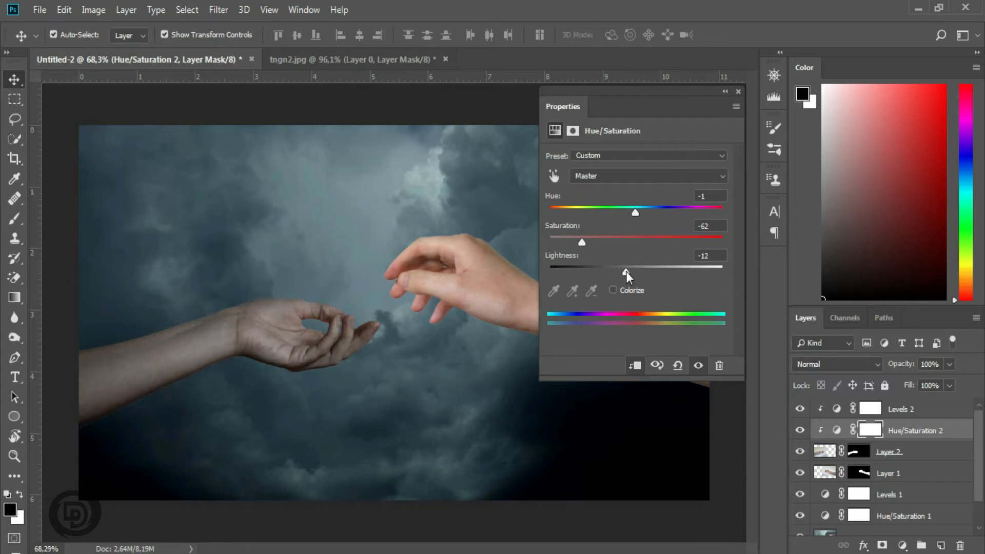
{"action": "left_click", "coordinate": [739, 90]}
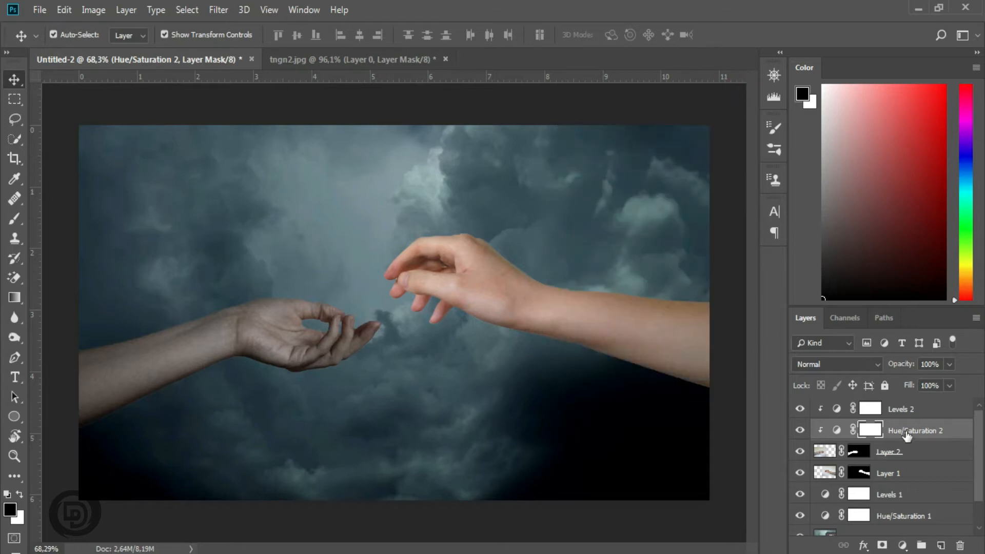
Add a second clipped Hue/Saturation adjustment directly above Layer 2 with hue -2, saturation +45 and slightly reduced lightness.
{"action": "left_click", "coordinate": [889, 453]}
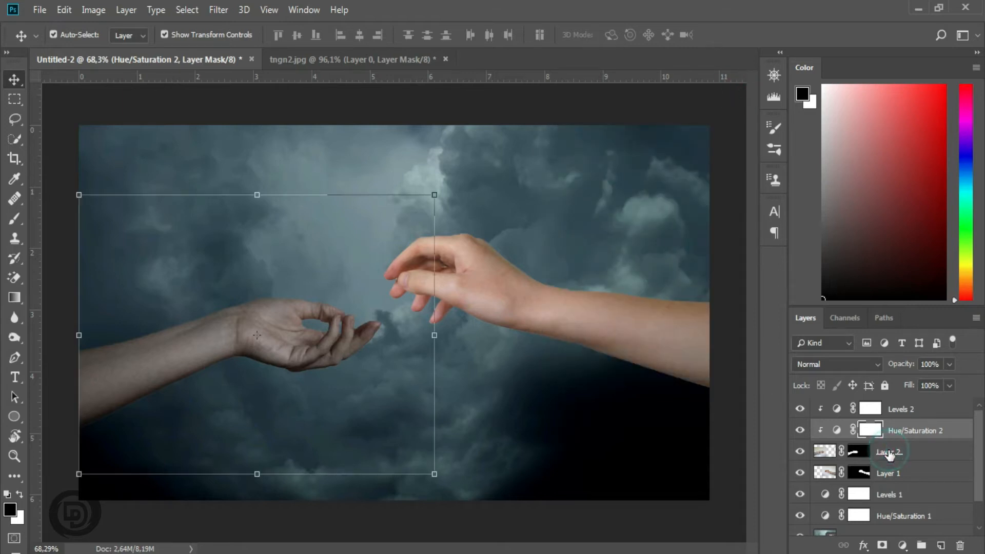
{"action": "left_click", "coordinate": [903, 546]}
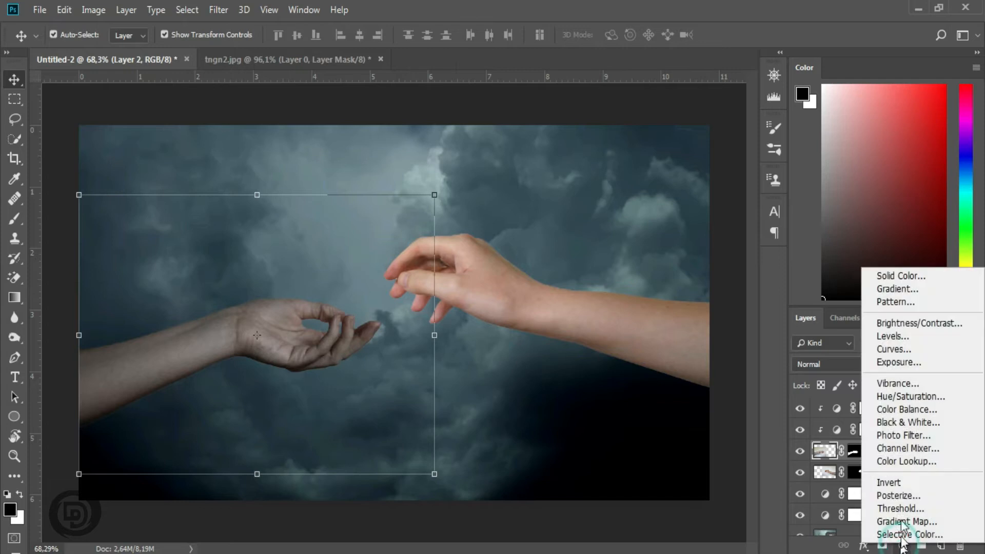
{"action": "left_click", "coordinate": [894, 397]}
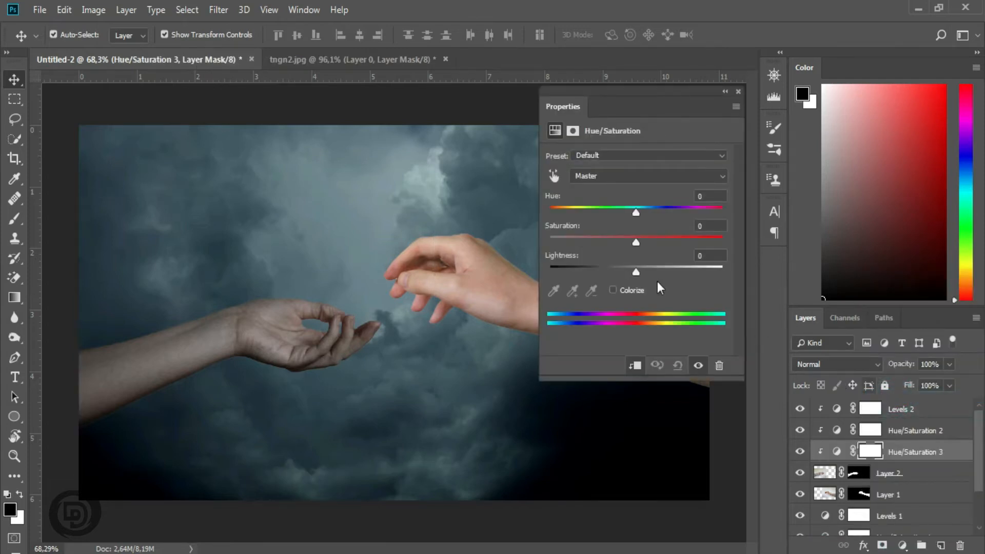
{"action": "left_click", "coordinate": [636, 214]}
{"action": "left_click_drag", "start_coordinate": [636, 216], "coordinate": [675, 243]}
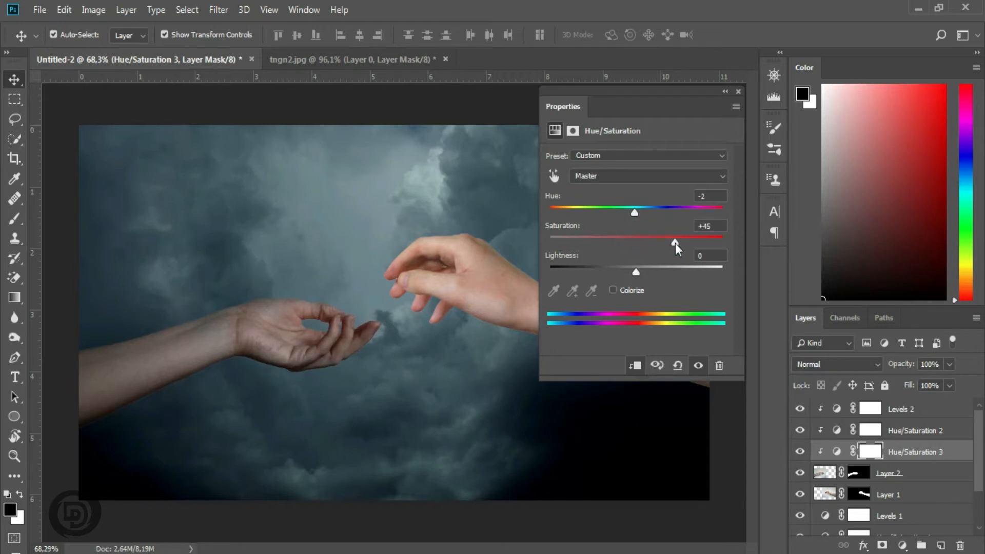
{"action": "left_click_drag", "start_coordinate": [636, 270], "coordinate": [633, 273]}
{"action": "left_click", "coordinate": [737, 91]}
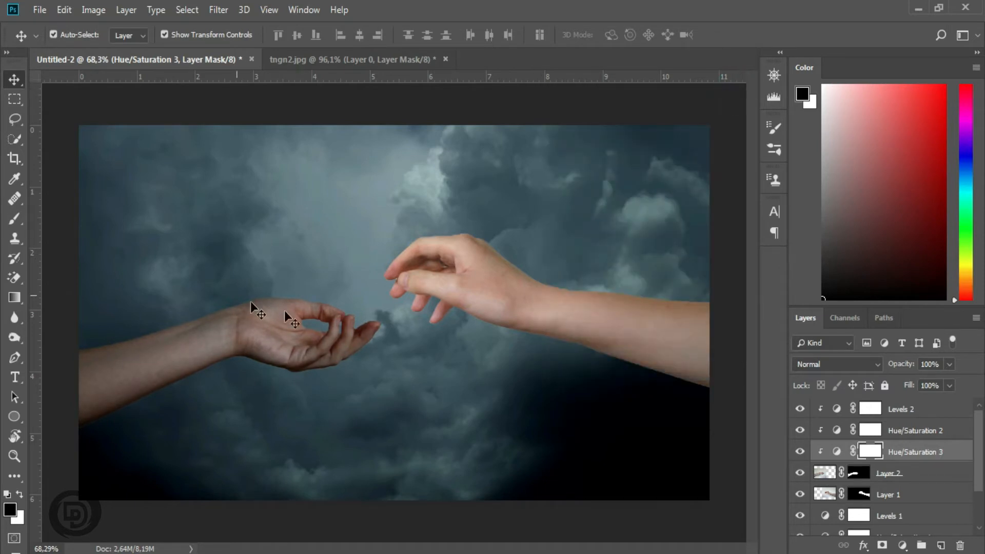
Apply the Camera Raw Filter to the Layer 2 arm with Clarity raised to +56.
{"action": "left_click", "coordinate": [197, 339]}
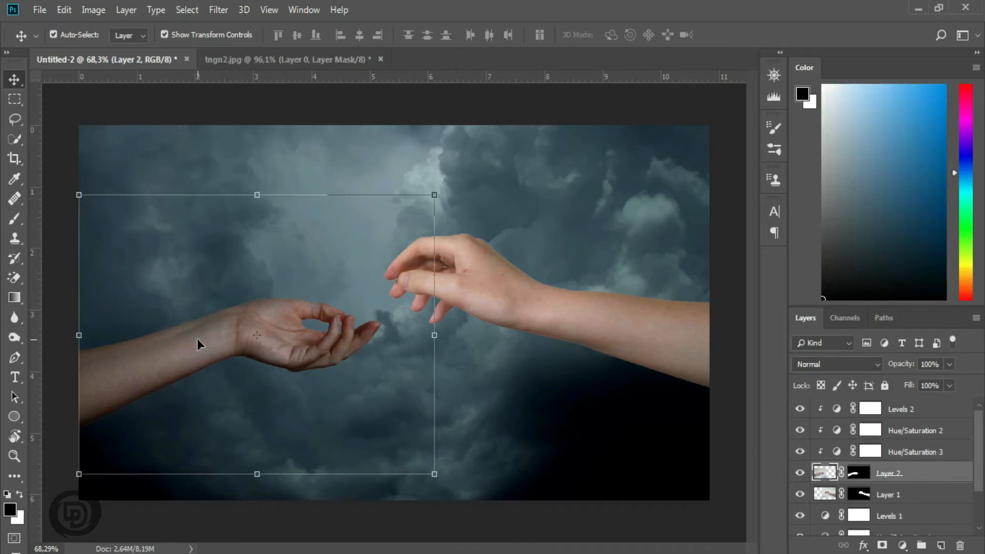
{"action": "left_click", "coordinate": [220, 12]}
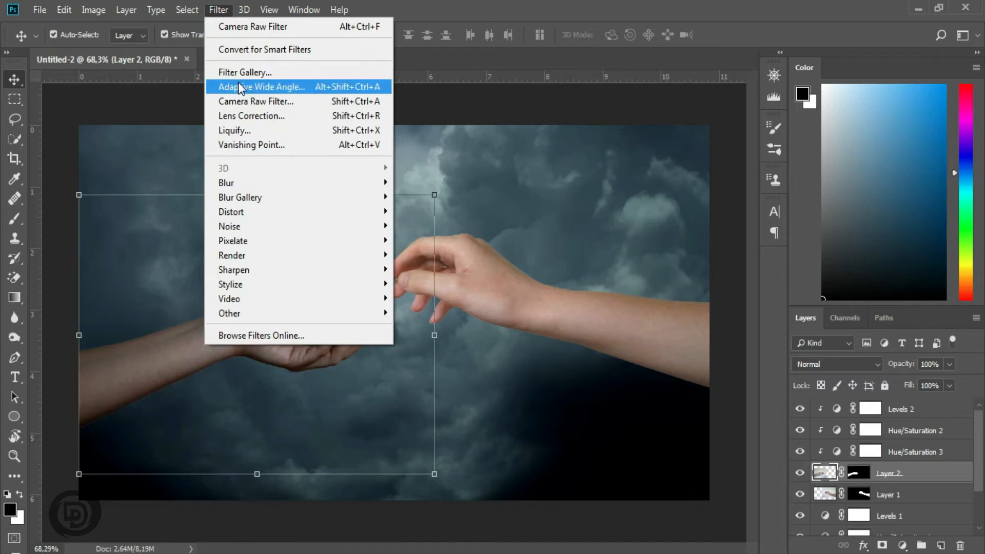
{"action": "left_click", "coordinate": [297, 101]}
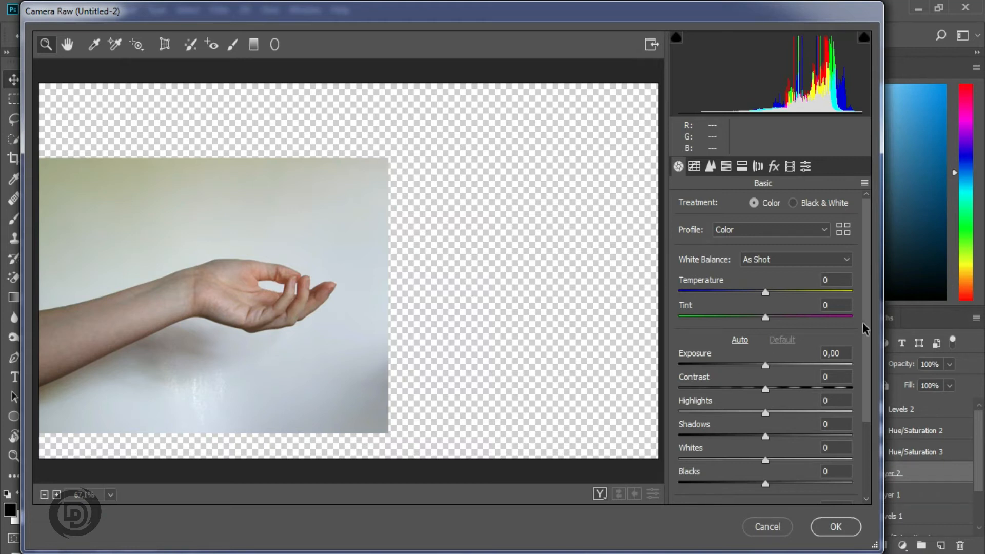
{"action": "left_click", "coordinate": [870, 335]}
{"action": "left_click_drag", "start_coordinate": [870, 337], "coordinate": [855, 442]}
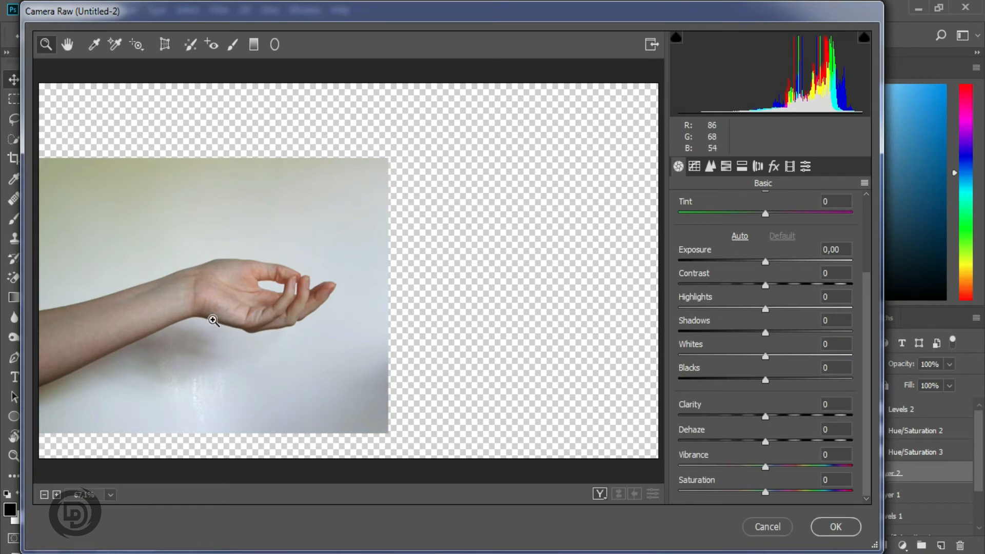
{"action": "left_click", "coordinate": [212, 320]}
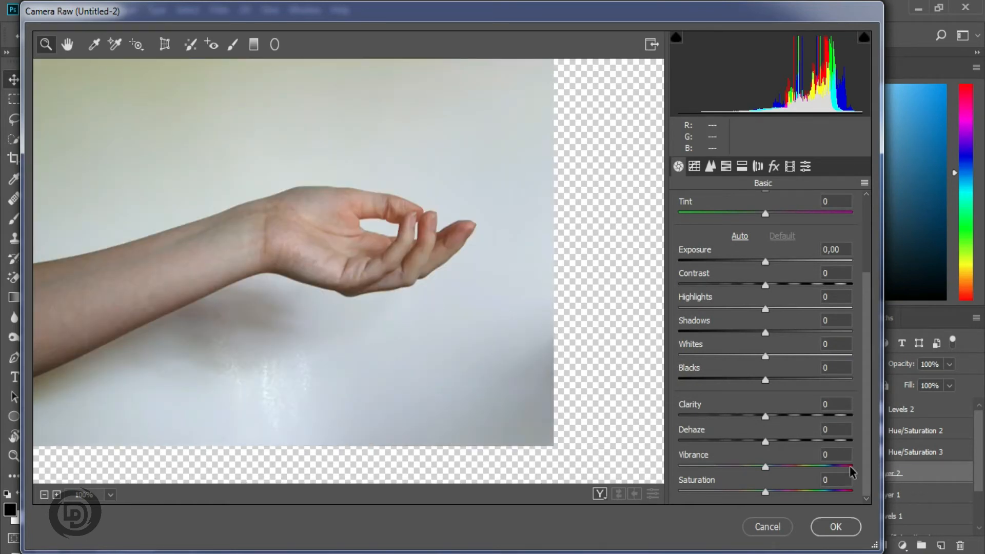
{"action": "left_click_drag", "start_coordinate": [734, 420], "coordinate": [815, 418]}
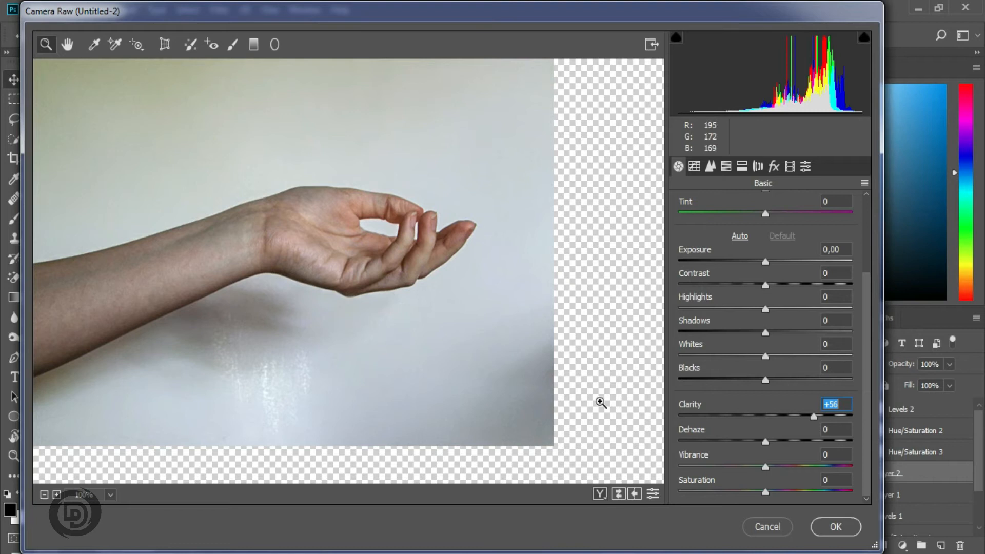
{"action": "left_click", "coordinate": [842, 528]}
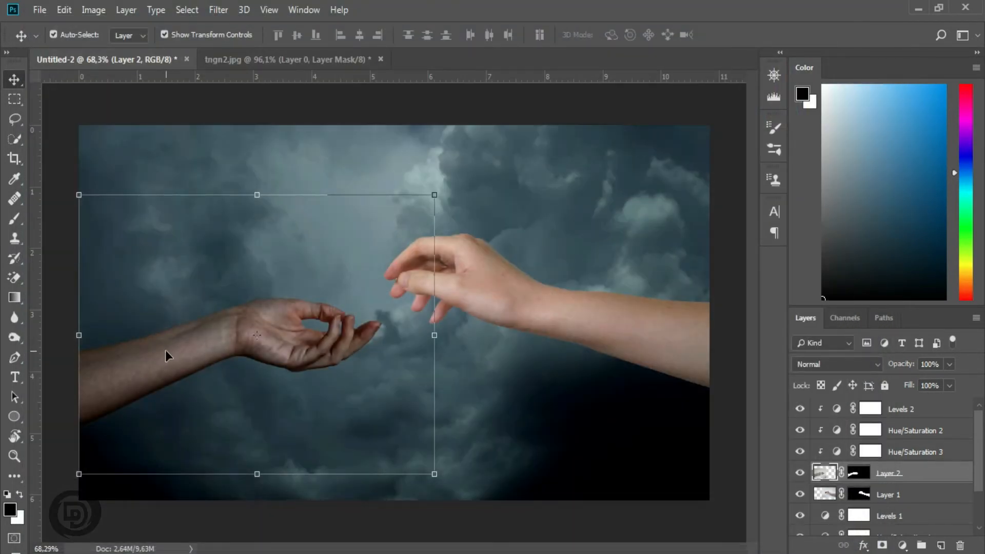
Apply the Camera Raw Filter to the Layer 1 arm with strongly increased Clarity.
{"action": "left_click", "coordinate": [613, 338]}
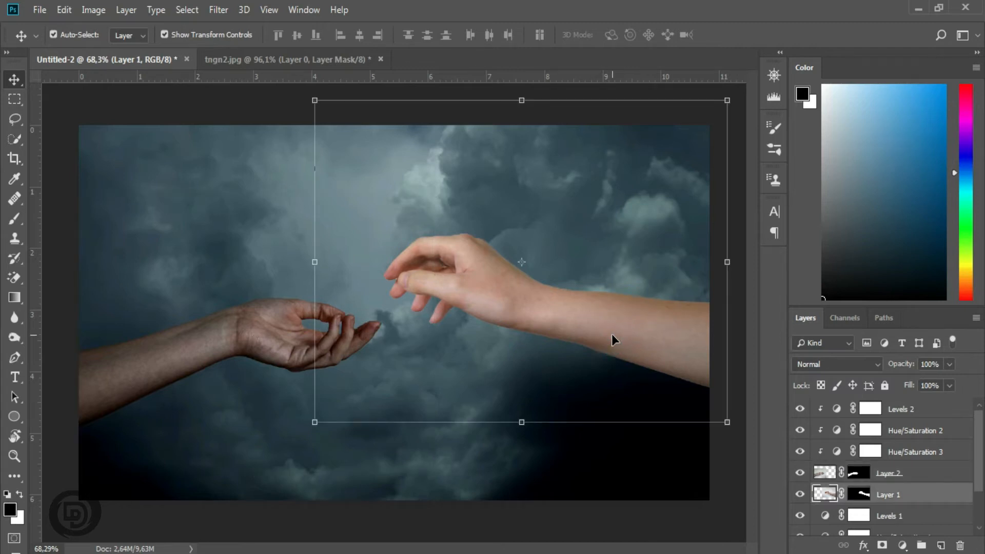
{"action": "left_click", "coordinate": [219, 10]}
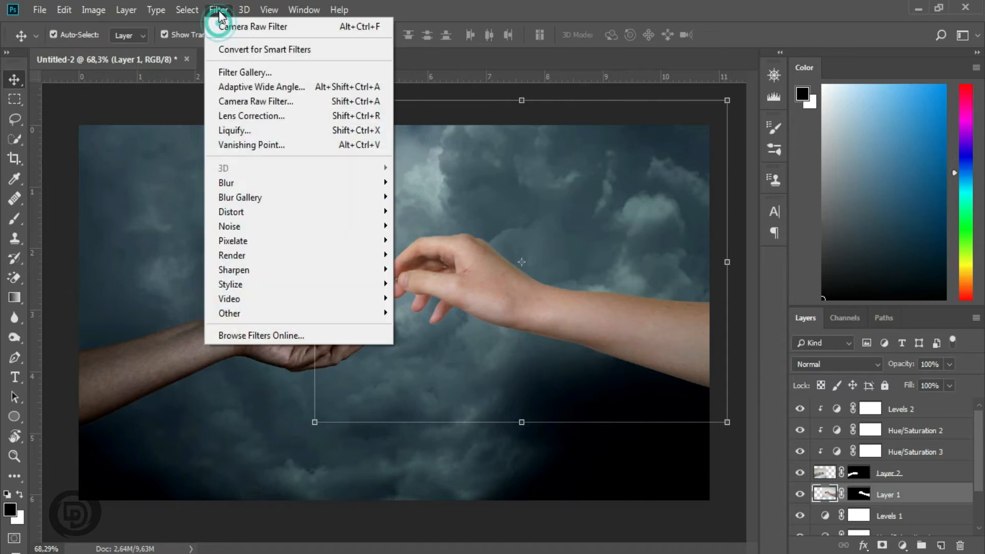
{"action": "left_click", "coordinate": [239, 101]}
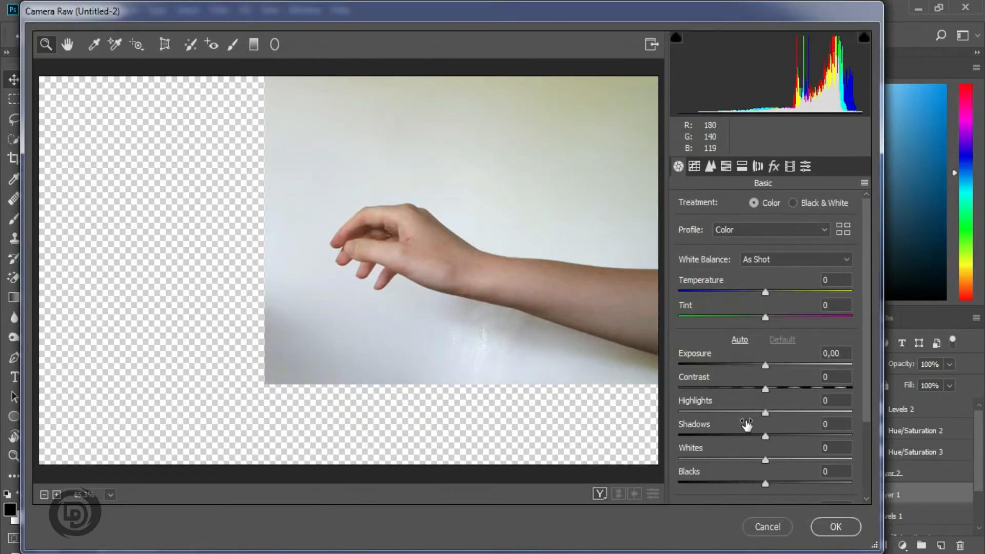
{"action": "left_click_drag", "start_coordinate": [868, 393], "coordinate": [868, 452]}
{"action": "left_click_drag", "start_coordinate": [766, 433], "coordinate": [822, 435]}
{"action": "left_click", "coordinate": [836, 527]}
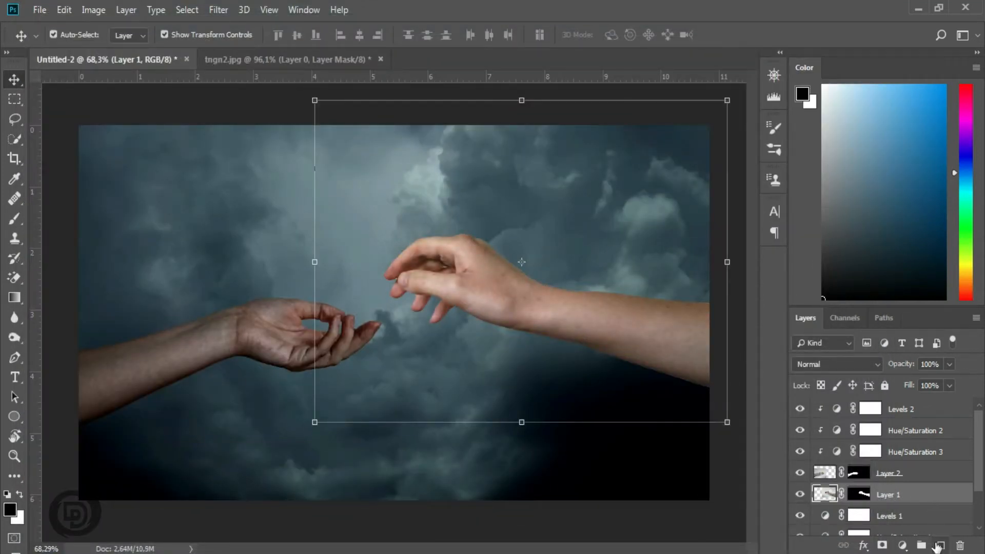
Add a new empty layer directly above Layer 1 and clip it to the Layer 1 arm.
{"action": "left_click", "coordinate": [938, 546]}
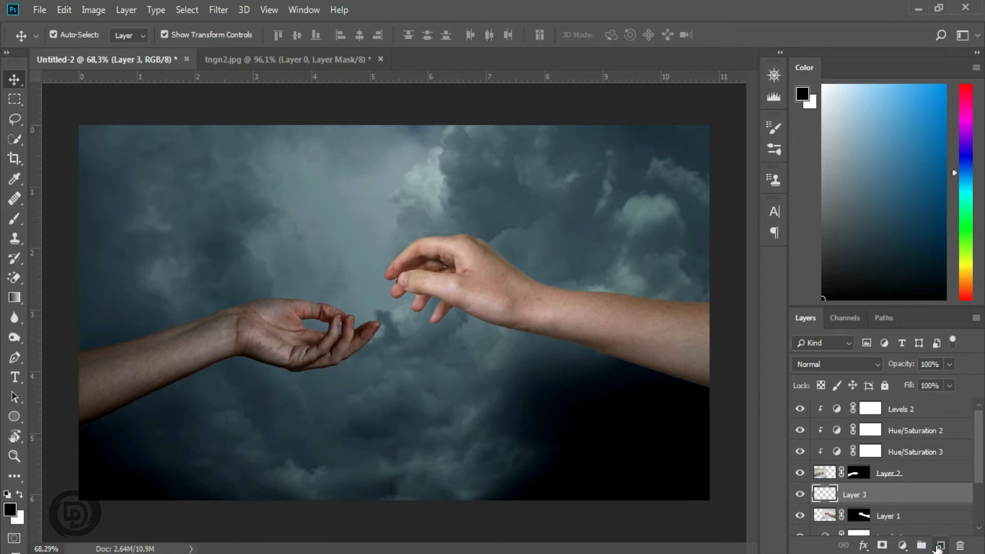
{"action": "right_click", "coordinate": [851, 496]}
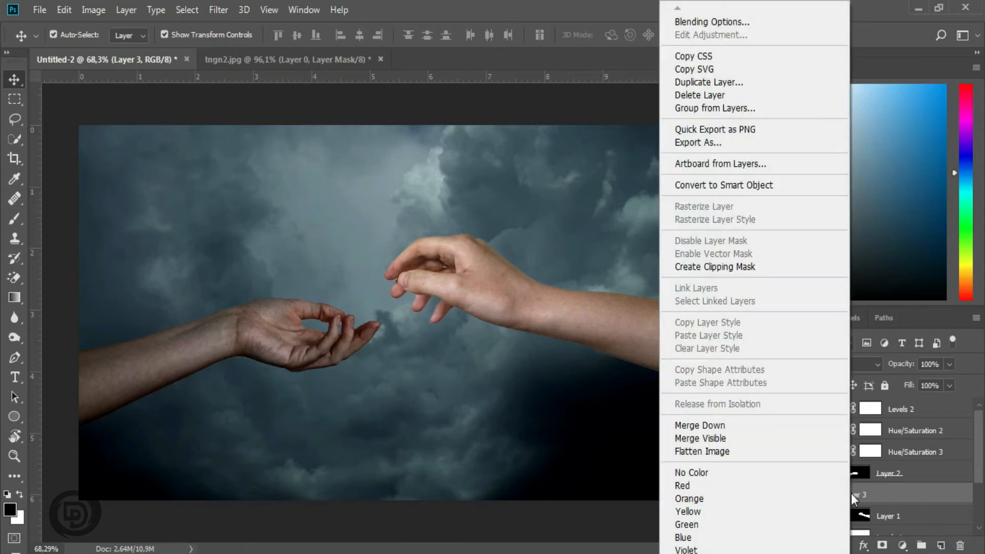
{"action": "left_click", "coordinate": [726, 269]}
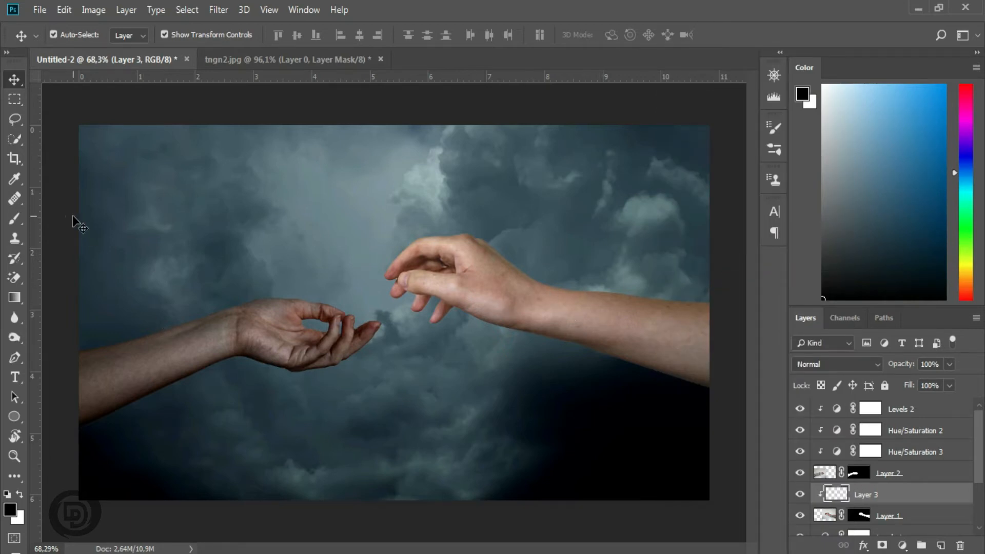
Paint bright blue over the forearm and wrist of the Layer 1 arm on Layer 3 with a soft 150 px brush.
{"action": "left_click", "coordinate": [13, 220]}
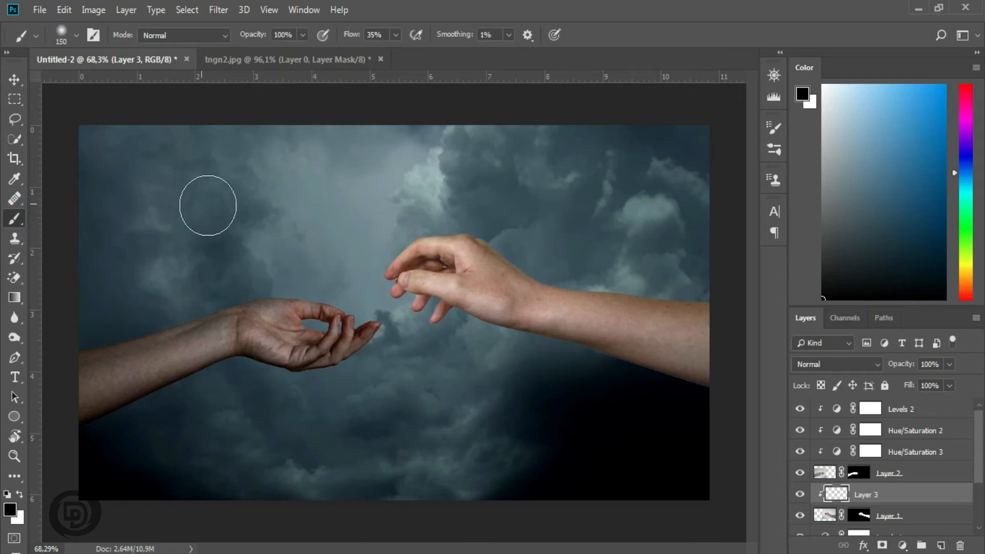
{"action": "left_click_drag", "start_coordinate": [903, 139], "coordinate": [938, 91]}
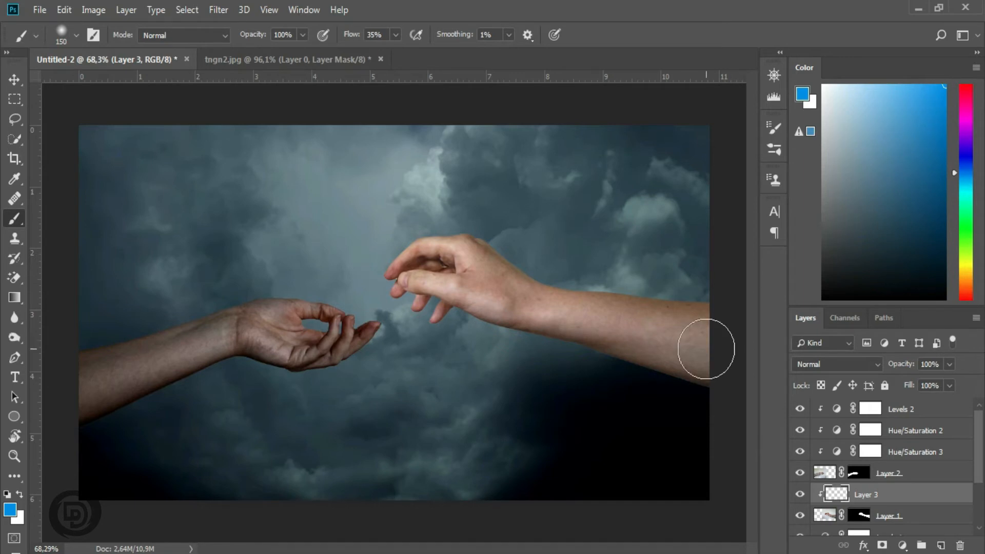
{"action": "mouse_move", "coordinate": [699, 307]}
{"action": "left_mouse_down"}
{"action": "mouse_move", "coordinate": [574, 291]}
{"action": "mouse_move", "coordinate": [518, 245]}
{"action": "mouse_move", "coordinate": [514, 329]}
{"action": "mouse_move", "coordinate": [496, 335]}
{"action": "mouse_move", "coordinate": [565, 337]}
{"action": "mouse_move", "coordinate": [709, 368]}
{"action": "left_mouse_up"}
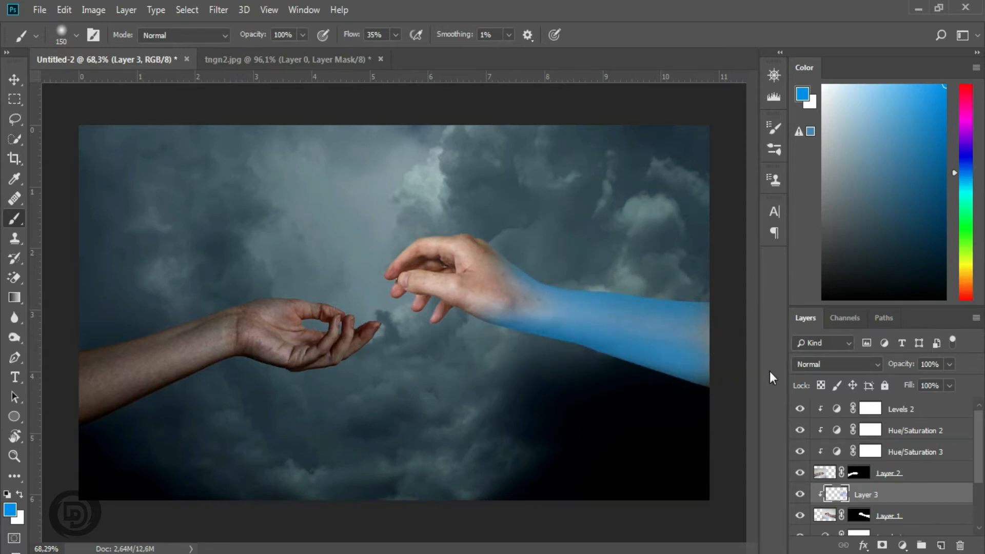
Set Layer 3's blend mode to Overlay and its opacity to 34%.
{"action": "left_click", "coordinate": [816, 364]}
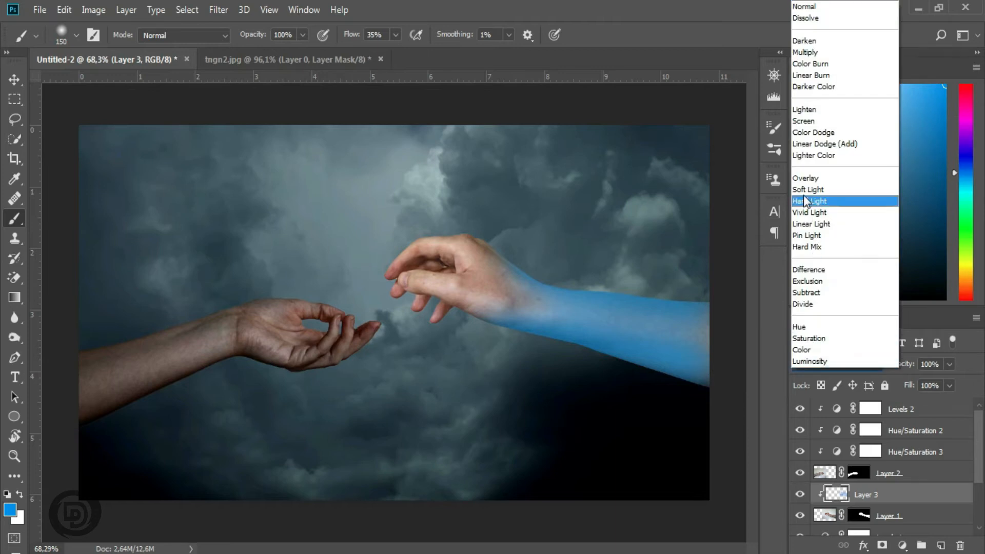
{"action": "left_click", "coordinate": [801, 179]}
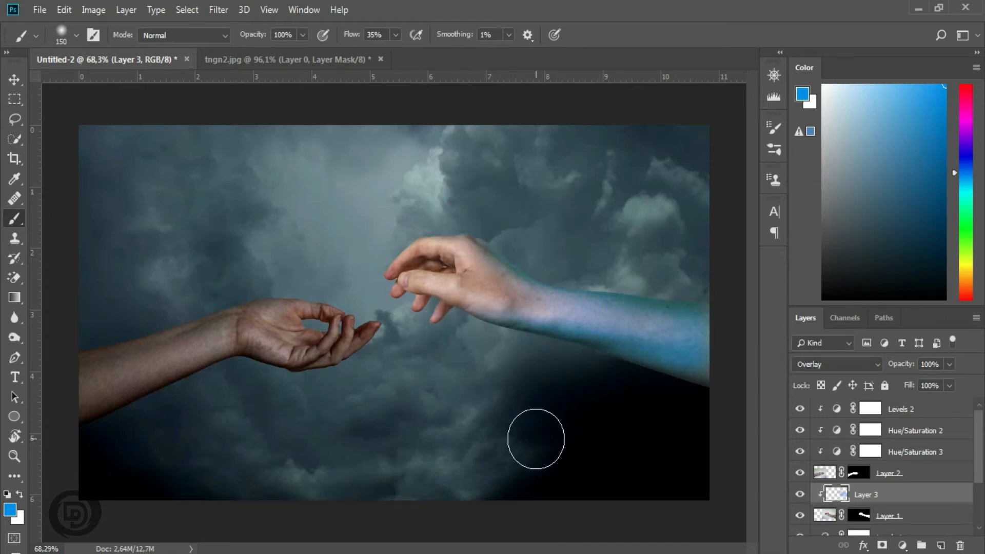
{"action": "left_click", "coordinate": [949, 365]}
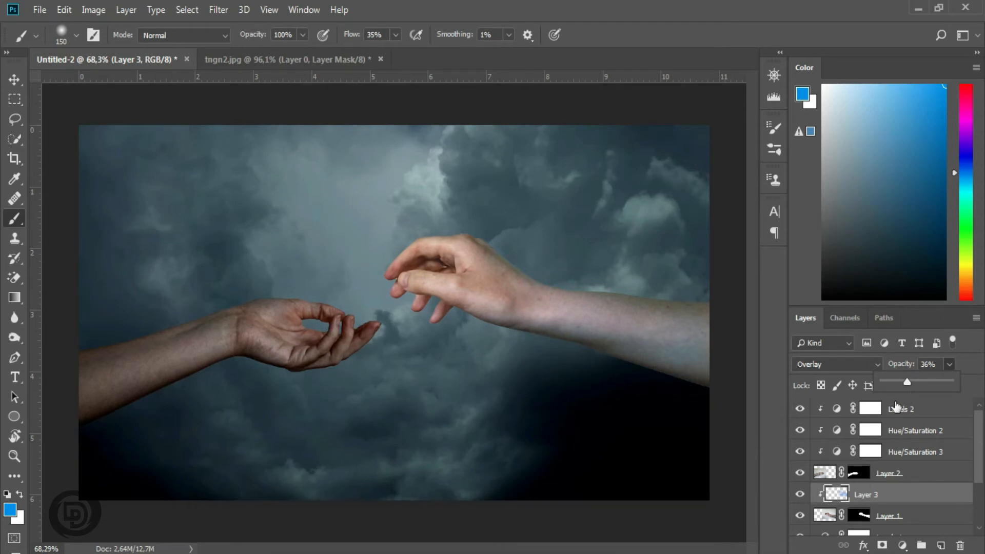
{"action": "left_click_drag", "start_coordinate": [907, 382], "coordinate": [905, 382]}
Extend the blue paint along the wrist and back of the hand with a 90 px brush and set Layer 3's opacity to 24%.
{"action": "key", "text": "bracketleft"}
{"action": "key", "text": "bracketleft"}
{"action": "key", "text": "bracketleft"}
{"action": "mouse_move", "coordinate": [535, 287]}
{"action": "left_mouse_down"}
{"action": "mouse_move", "coordinate": [496, 260]}
{"action": "mouse_move", "coordinate": [548, 282]}
{"action": "left_mouse_up"}
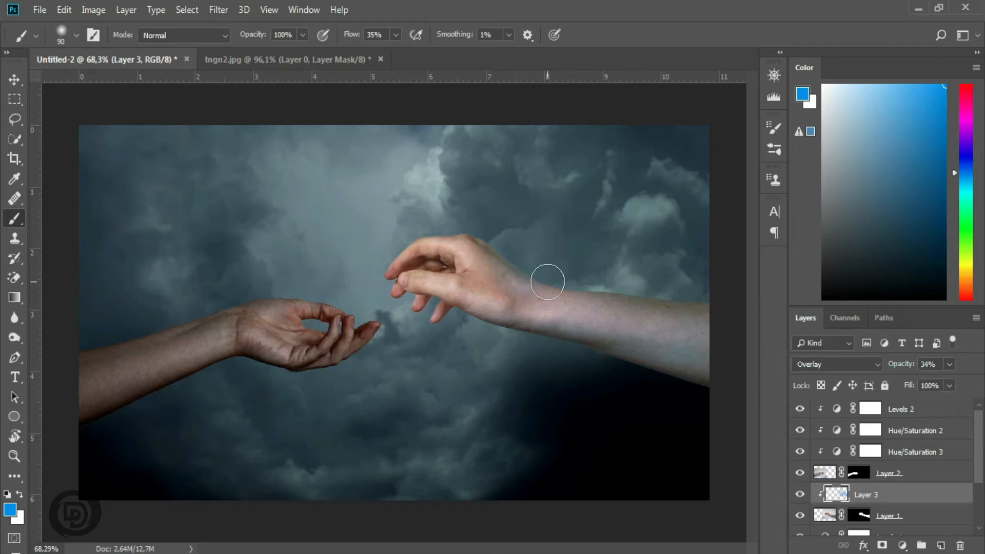
{"action": "left_click", "coordinate": [451, 224]}
{"action": "left_click", "coordinate": [950, 365]}
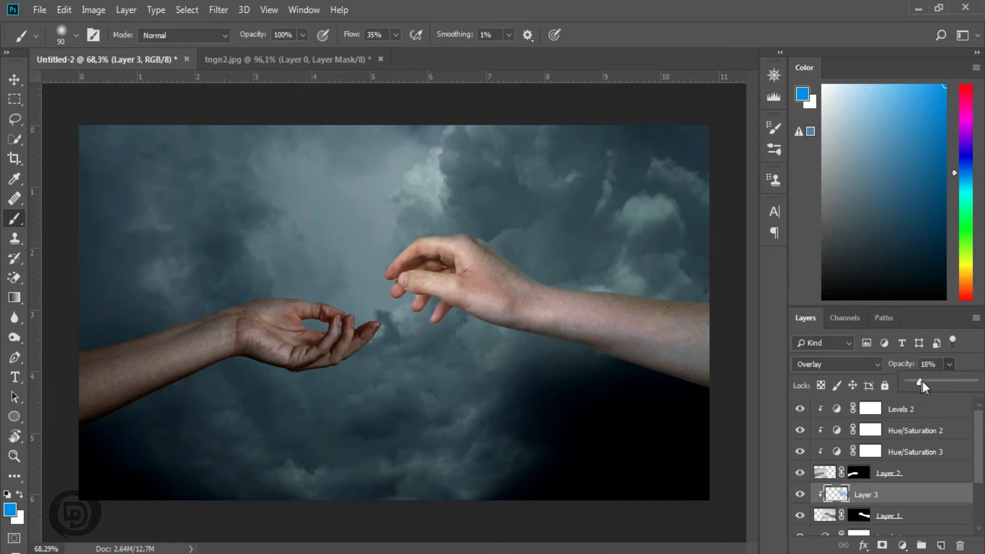
{"action": "left_click_drag", "start_coordinate": [925, 381], "coordinate": [923, 381]}
Add a clipped Hue/Saturation adjustment directly above Layer 1 with saturation -85 and lightness -29.
{"action": "left_click", "coordinate": [889, 517]}
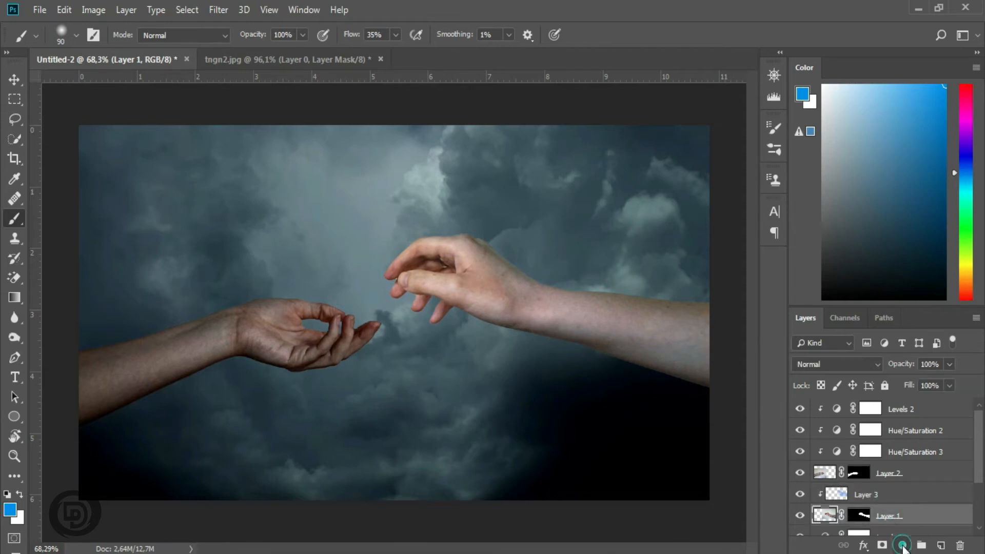
{"action": "left_click", "coordinate": [904, 546]}
{"action": "left_click", "coordinate": [886, 398]}
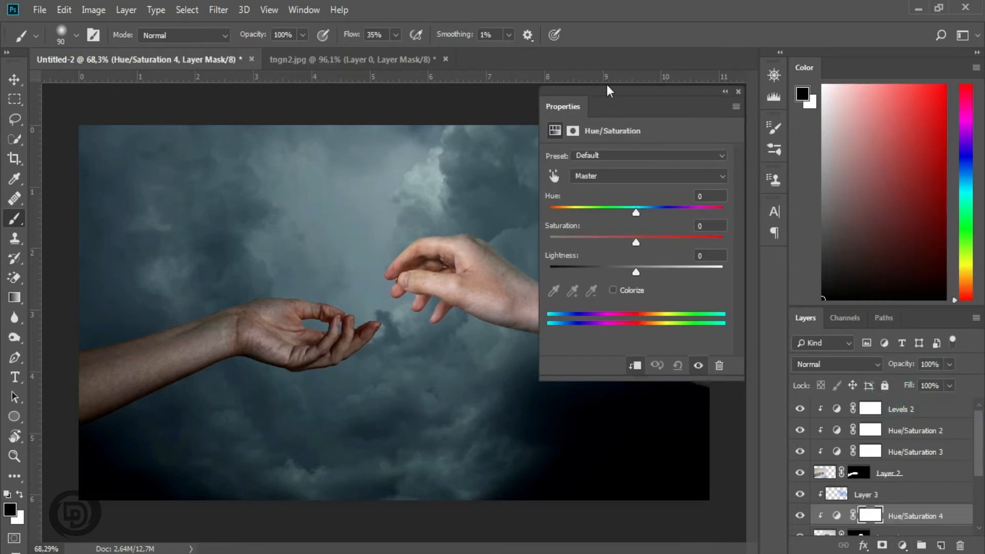
{"action": "left_click_drag", "start_coordinate": [607, 88], "coordinate": [220, 208]}
{"action": "left_click_drag", "start_coordinate": [249, 363], "coordinate": [175, 359]}
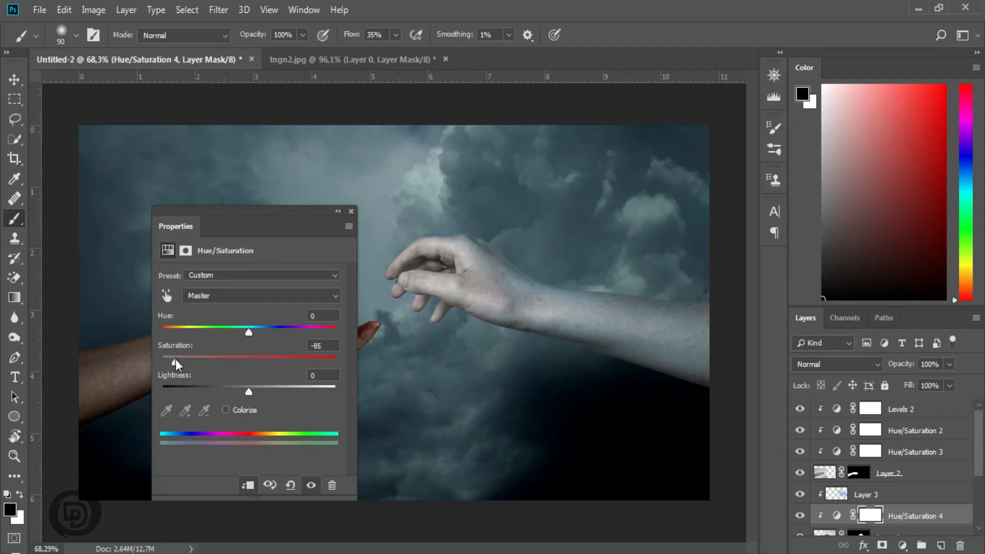
{"action": "left_click_drag", "start_coordinate": [251, 392], "coordinate": [226, 392]}
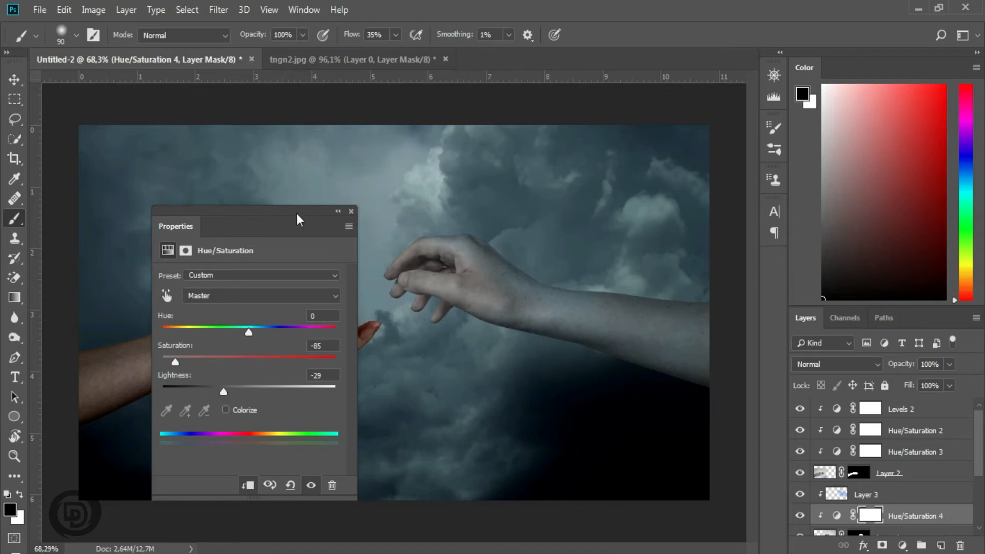
{"action": "left_click", "coordinate": [351, 211]}
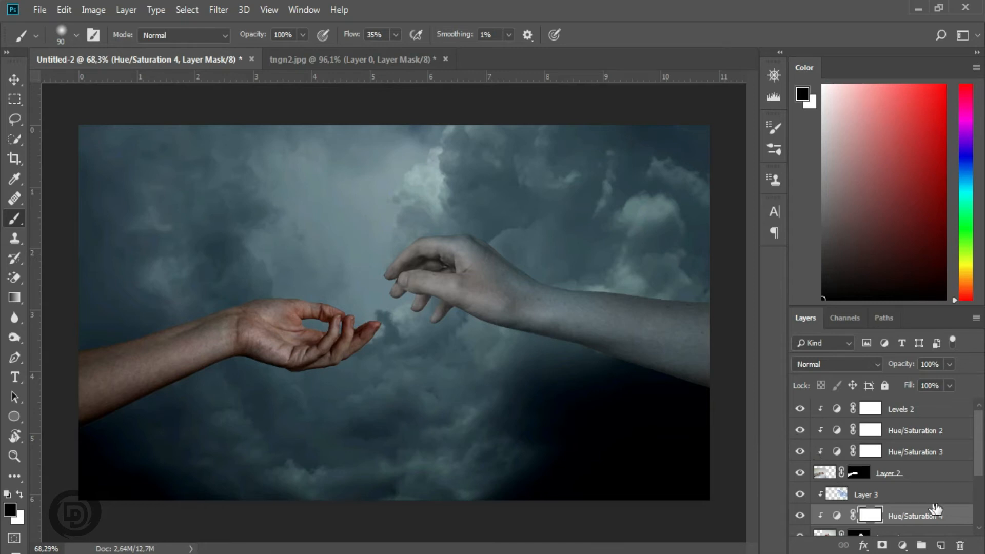
Add a clipped Levels adjustment directly above Layer 1 with black input level 34 and slightly brightened midtones.
{"action": "left_click_drag", "start_coordinate": [977, 467], "coordinate": [976, 488]}
{"action": "left_click", "coordinate": [893, 493]}
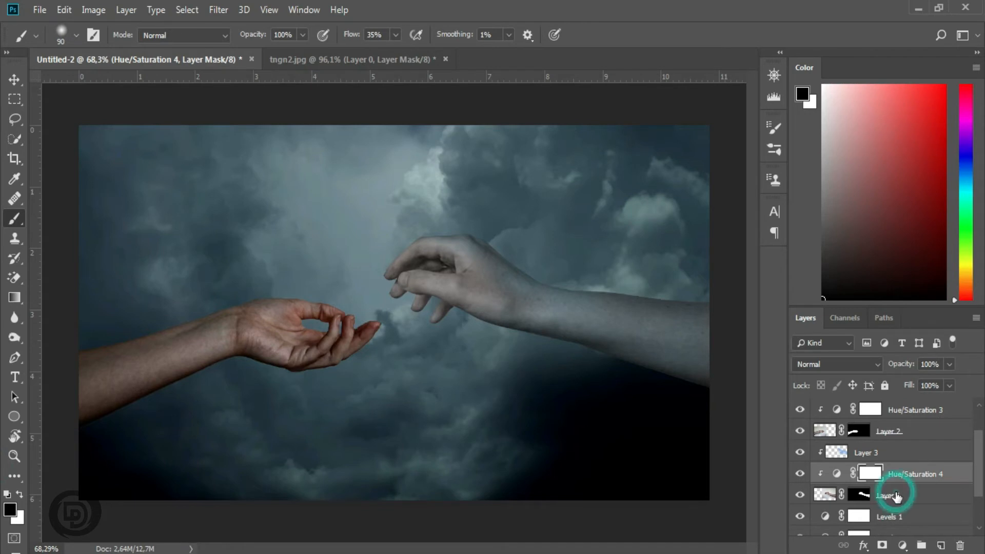
{"action": "left_click", "coordinate": [902, 544]}
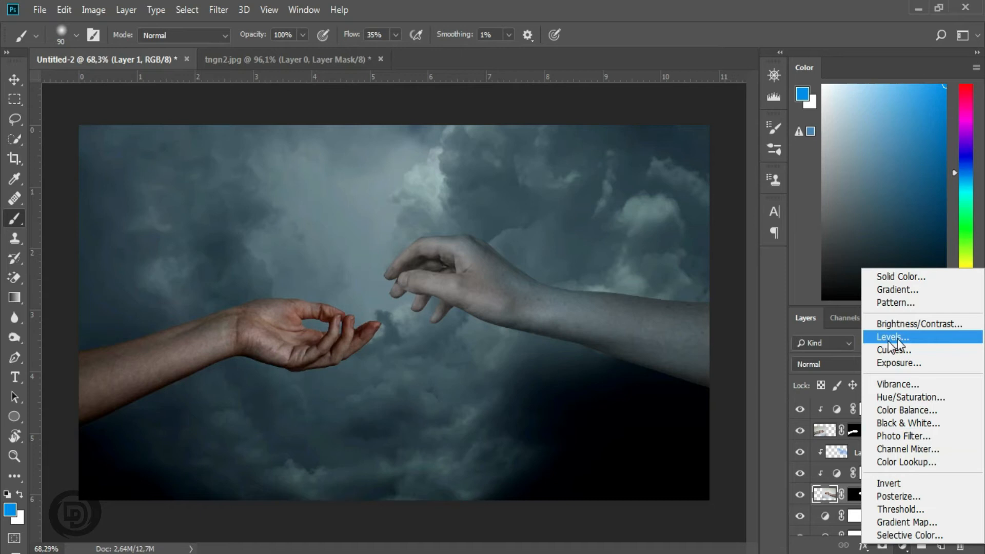
{"action": "left_click", "coordinate": [932, 338]}
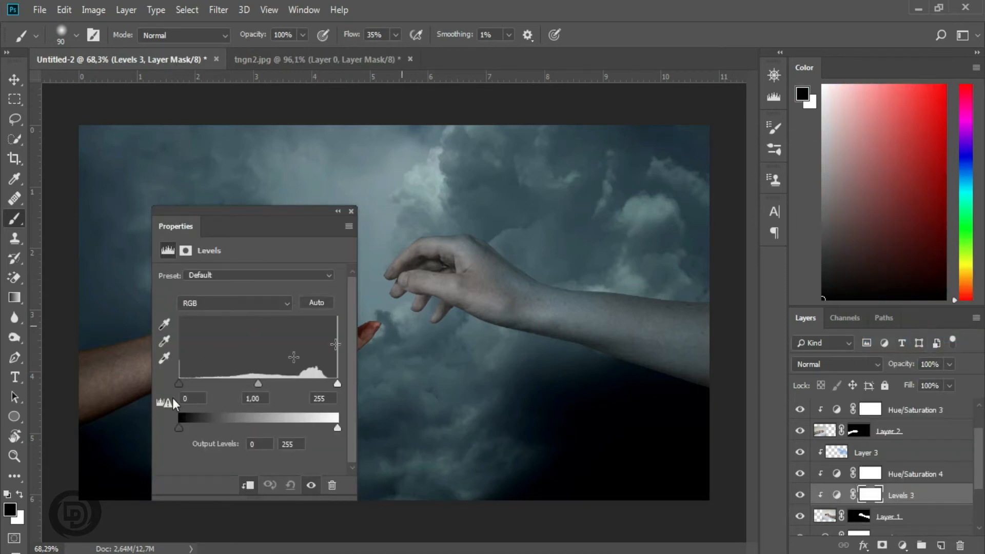
{"action": "left_click_drag", "start_coordinate": [180, 384], "coordinate": [201, 384]}
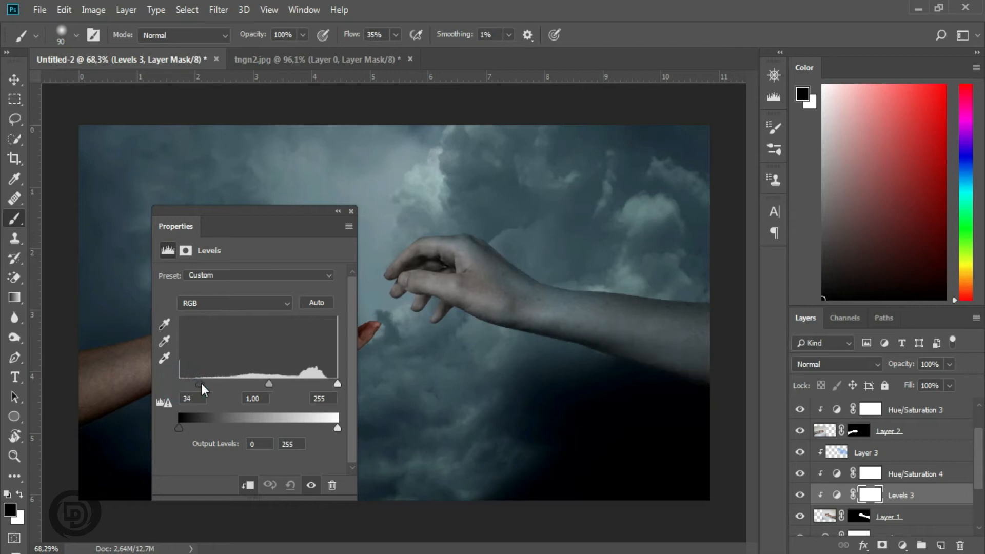
{"action": "left_click_drag", "start_coordinate": [269, 384], "coordinate": [262, 385]}
{"action": "left_click", "coordinate": [351, 211]}
{"action": "left_click_drag", "start_coordinate": [354, 212], "coordinate": [347, 221]}
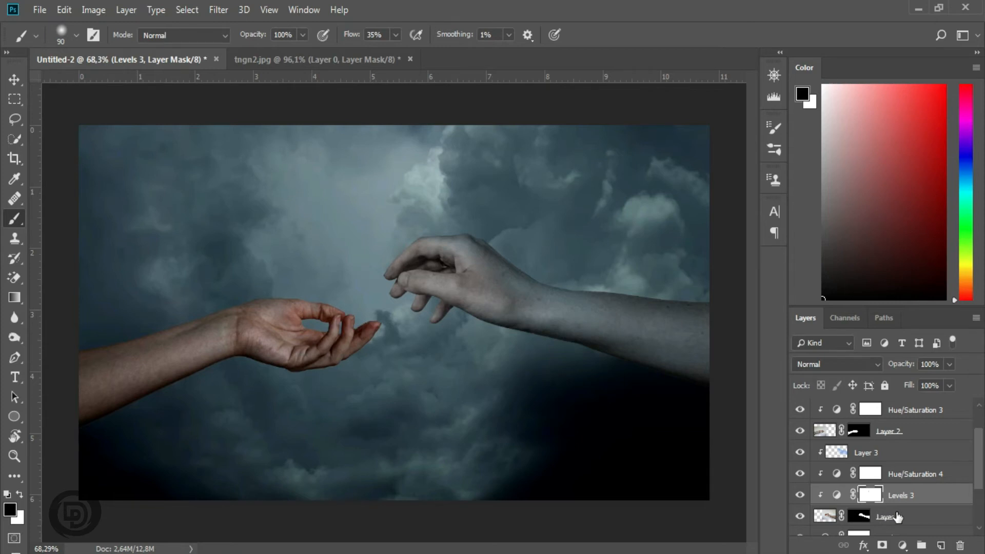
Darken the forearm edges on Layer 1 using the Burn tool with a 150 px brush, Midtones range and 100% exposure.
{"action": "left_click_drag", "start_coordinate": [981, 473], "coordinate": [982, 505]}
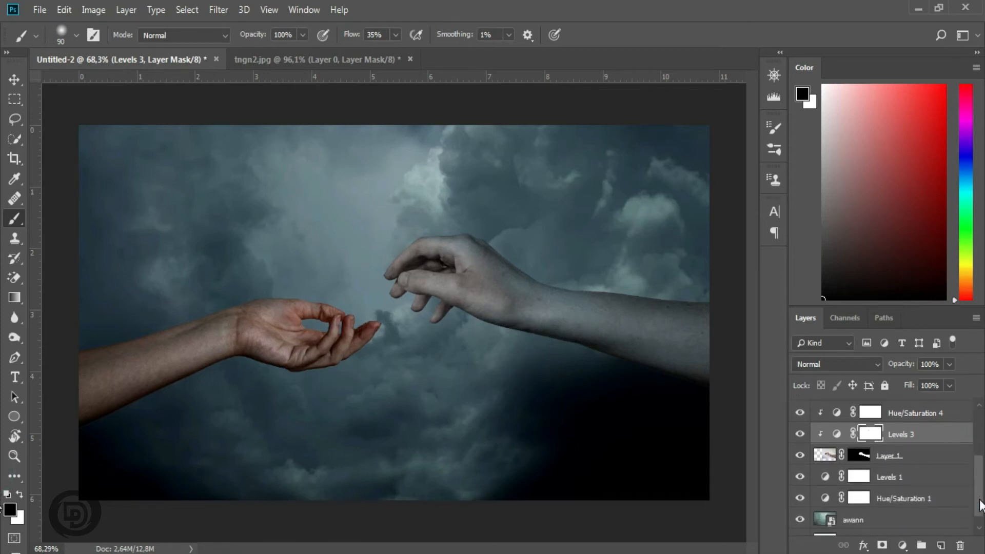
{"action": "left_click", "coordinate": [825, 455]}
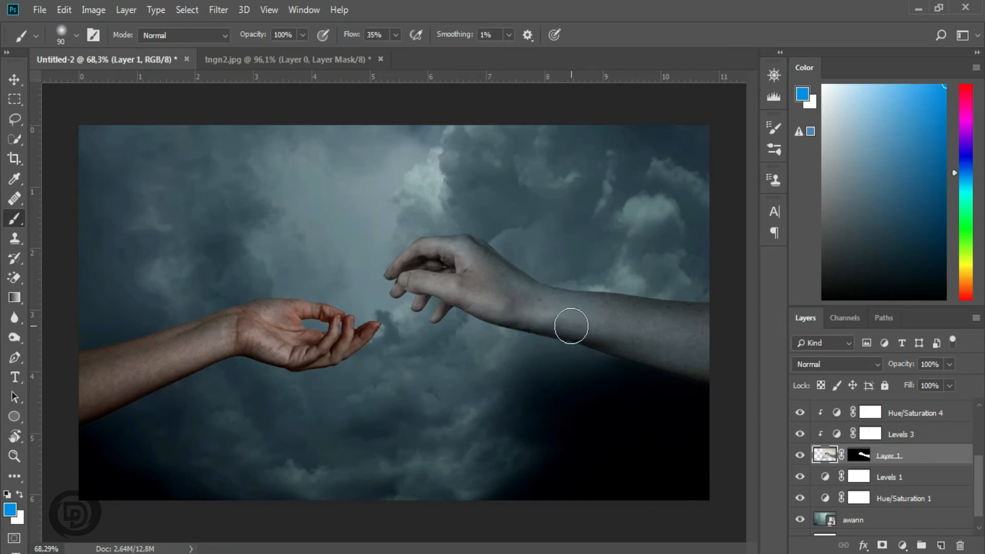
{"action": "left_click", "coordinate": [13, 338]}
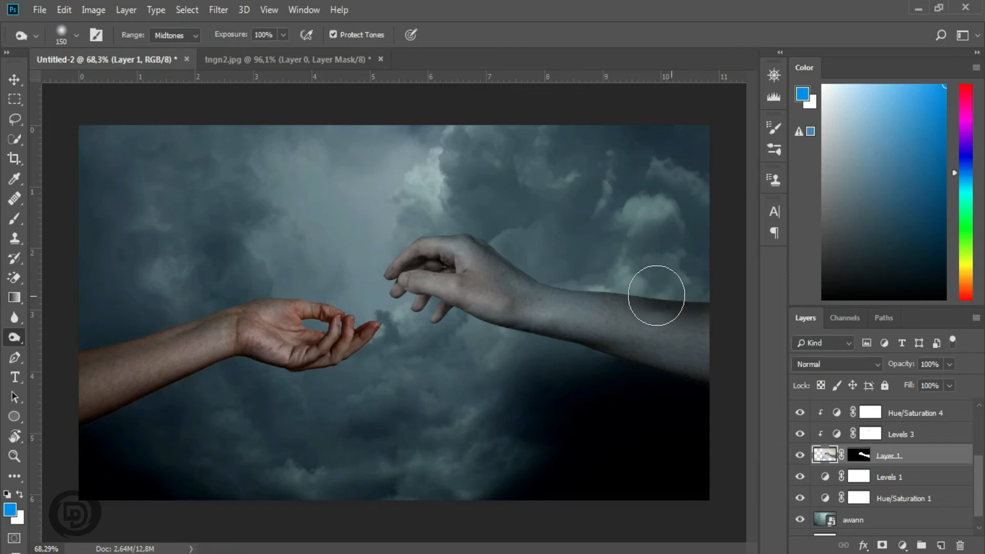
Burn the fingers and contours of the Layer 1 hand with smaller brush sizes between 20 and 60 px.
{"action": "key", "text": "bracketleft"}
{"action": "key", "text": "bracketleft"}
{"action": "key", "text": "bracketleft"}
{"action": "key", "text": "bracketleft"}
{"action": "key", "text": "bracketleft"}
{"action": "key", "text": "bracketleft"}
{"action": "key", "text": "bracketleft"}
{"action": "key", "text": "bracketleft"}
{"action": "key", "text": "bracketleft"}
{"action": "key", "text": "bracketleft"}
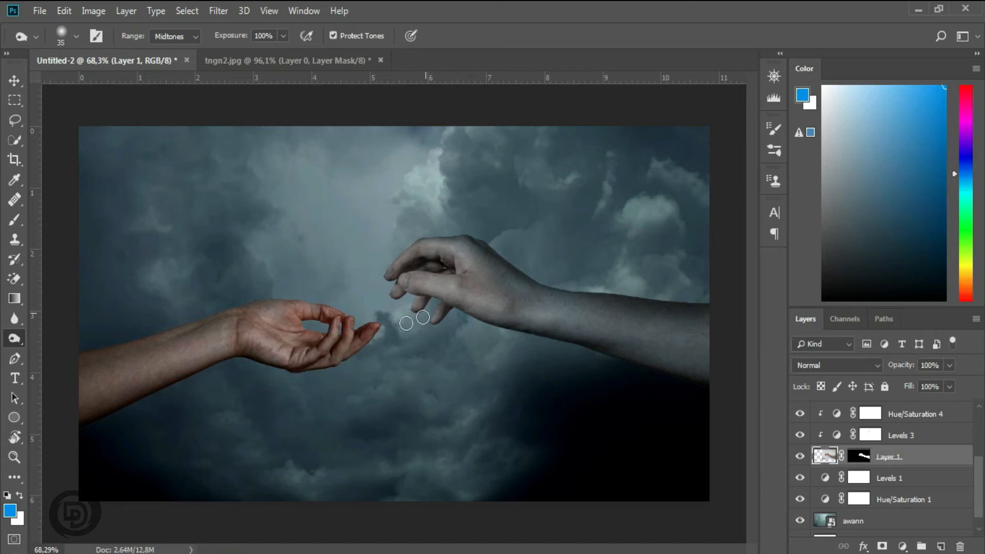
{"action": "key", "text": "bracketleft"}
{"action": "key", "text": "bracketleft"}
{"action": "key", "text": "bracketleft"}
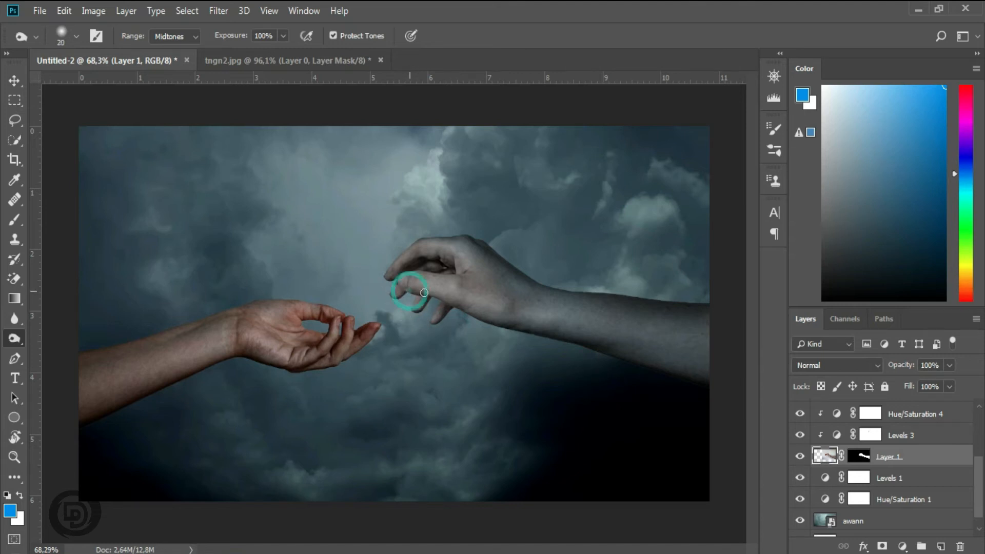
{"action": "key", "text": "bracketright"}
{"action": "key", "text": "bracketright"}
{"action": "key", "text": "bracketright"}
{"action": "key", "text": "bracketright"}
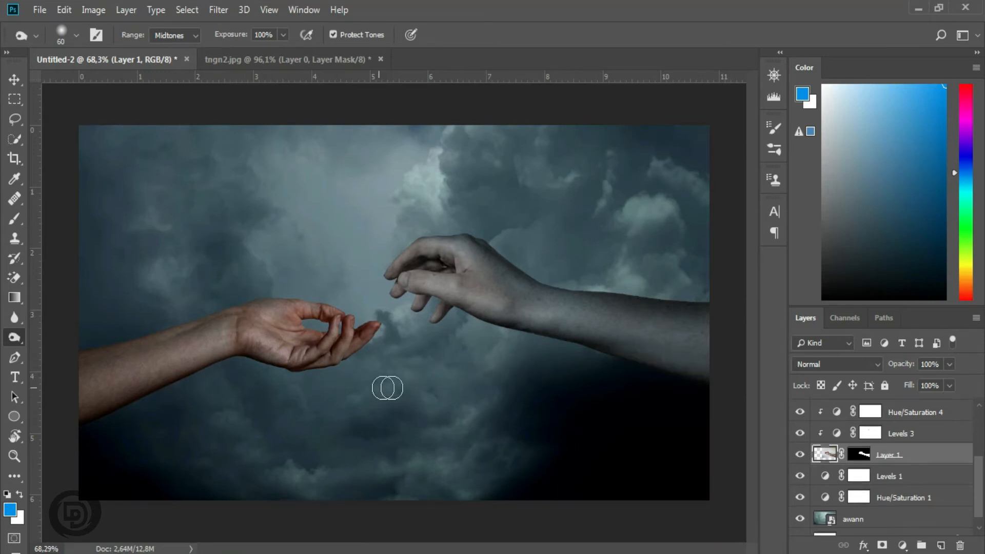
Burn the upper and lower edges of the Layer 2 arm with an 80 px brush at 45% exposure.
{"action": "left_click_drag", "start_coordinate": [980, 475], "coordinate": [980, 449]}
{"action": "left_click", "coordinate": [903, 453]}
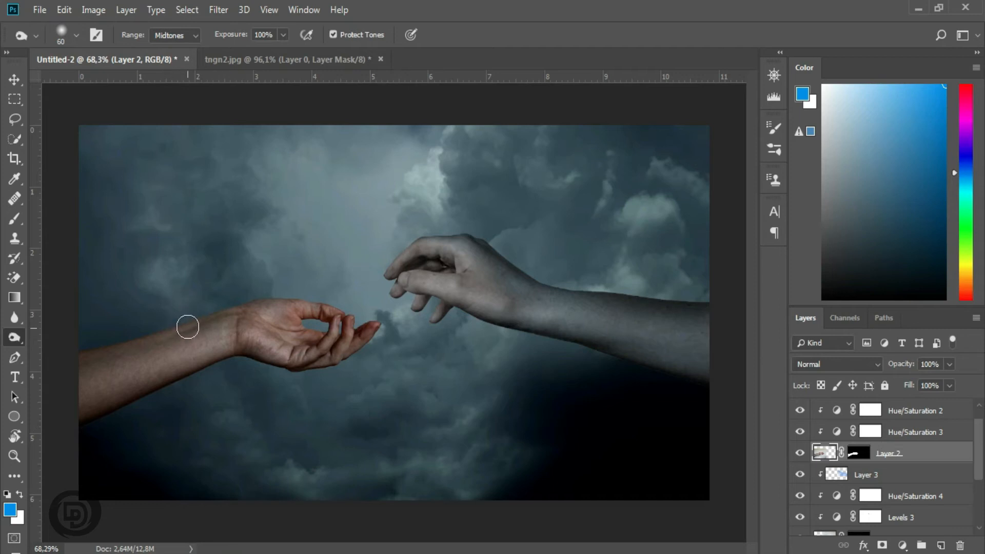
{"action": "left_click", "coordinate": [282, 35]}
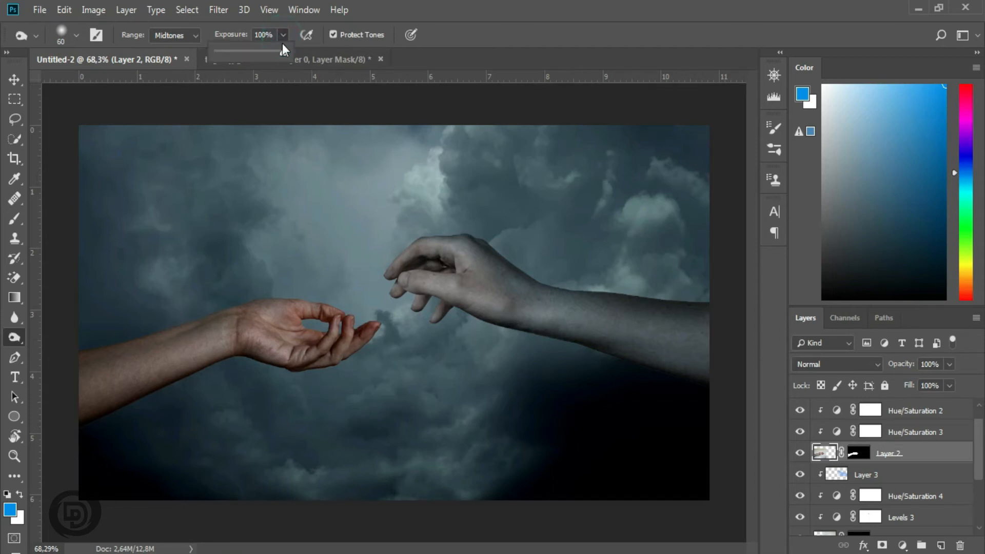
{"action": "left_click_drag", "start_coordinate": [283, 51], "coordinate": [246, 50]}
{"action": "key", "text": "bracketright"}
{"action": "key", "text": "bracketright"}
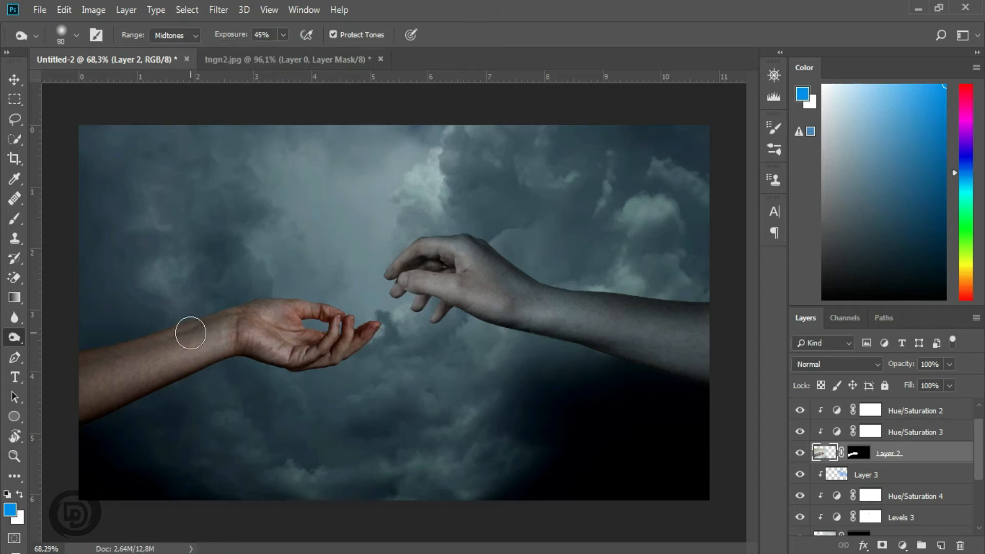
{"action": "mouse_move", "coordinate": [79, 345]}
{"action": "left_mouse_down"}
{"action": "mouse_move", "coordinate": [121, 342]}
{"action": "mouse_move", "coordinate": [172, 312]}
{"action": "mouse_move", "coordinate": [271, 288]}
{"action": "mouse_move", "coordinate": [337, 291]}
{"action": "left_mouse_up"}
{"action": "mouse_move", "coordinate": [86, 426]}
{"action": "left_mouse_down"}
{"action": "mouse_move", "coordinate": [215, 365]}
{"action": "mouse_move", "coordinate": [331, 377]}
{"action": "mouse_move", "coordinate": [384, 341]}
{"action": "left_mouse_up"}
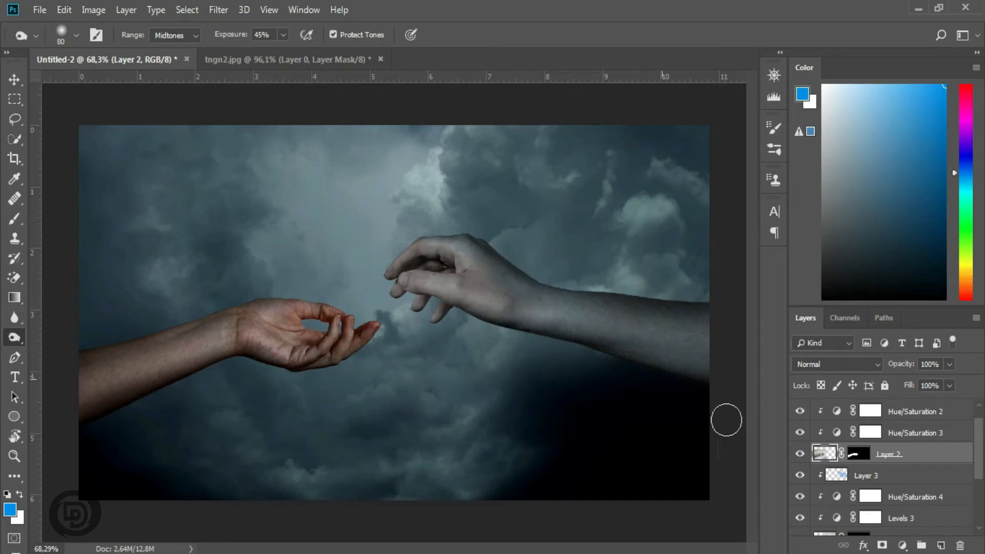
Add a new empty layer directly above Layer 3.
{"action": "left_click_drag", "start_coordinate": [980, 469], "coordinate": [980, 492]}
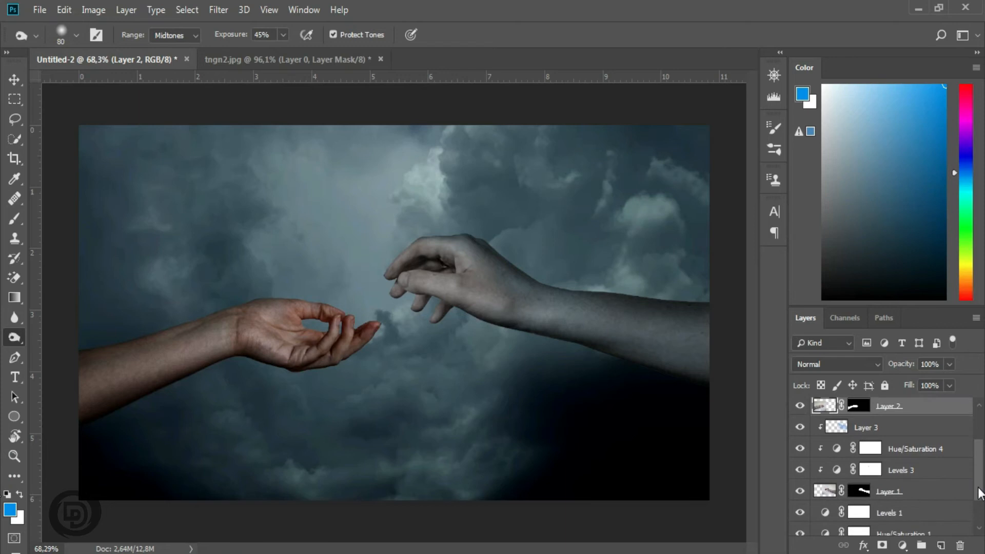
{"action": "left_click", "coordinate": [893, 493]}
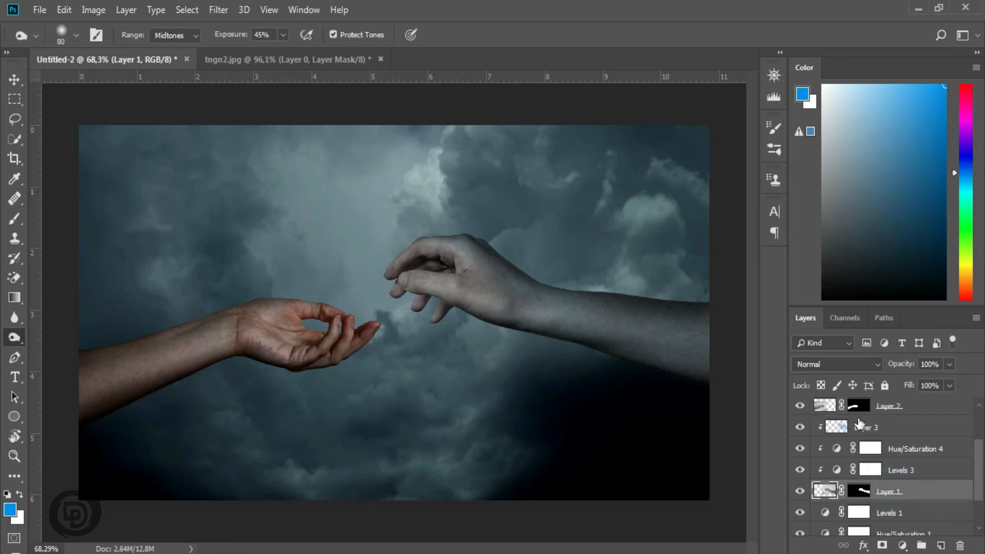
{"action": "left_click", "coordinate": [871, 430]}
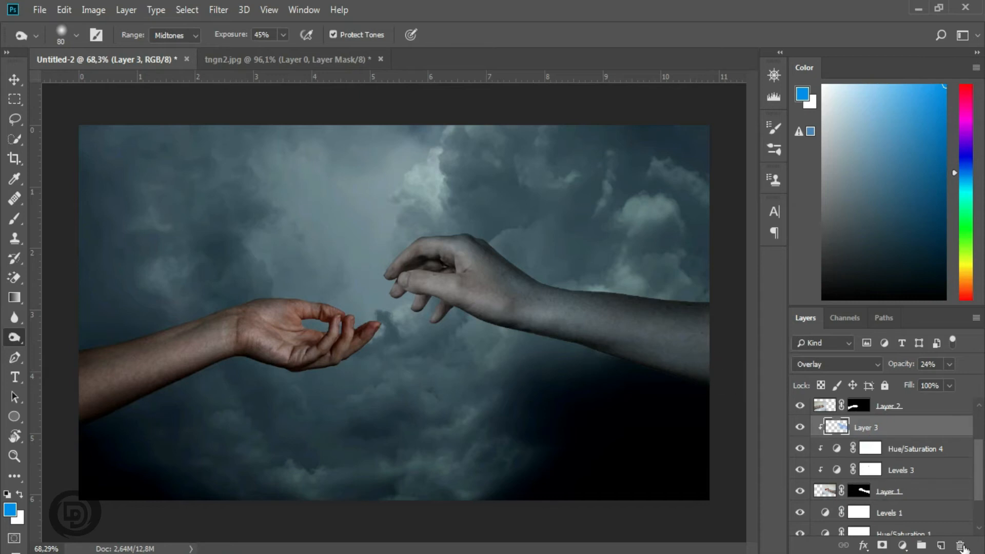
{"action": "left_click", "coordinate": [939, 547]}
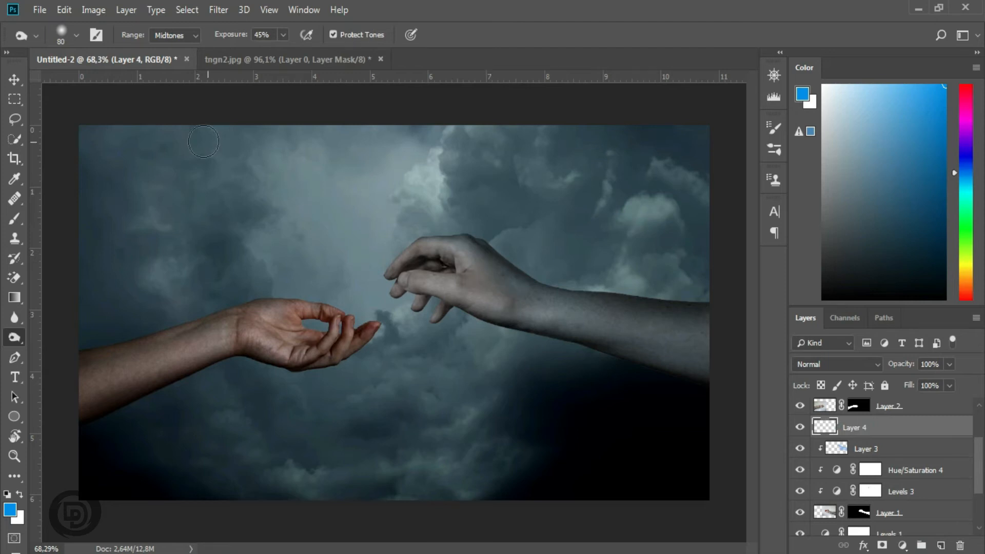
Place the lavas image into the composite as an embedded object on the empty layer above Layer 3.
{"action": "left_click", "coordinate": [41, 11]}
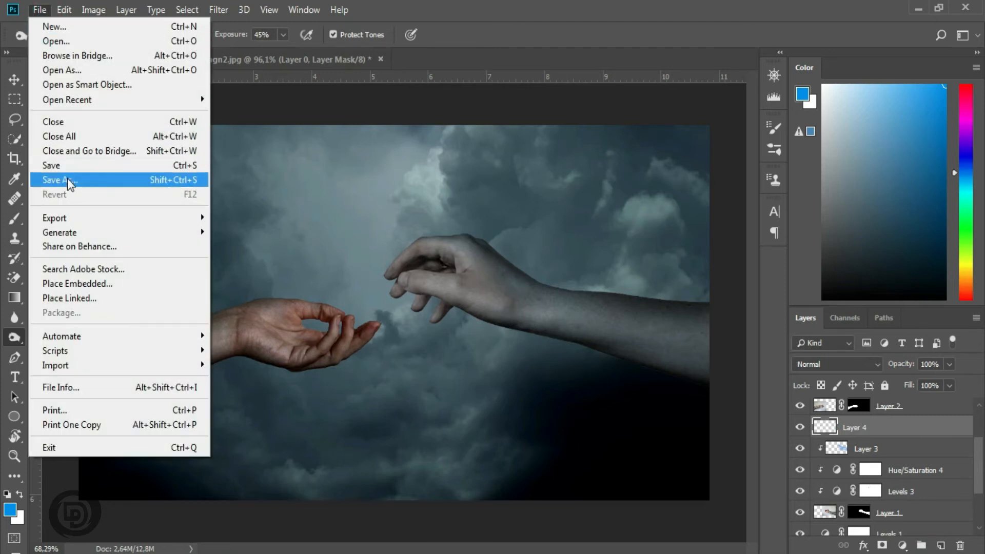
{"action": "left_click", "coordinate": [72, 284]}
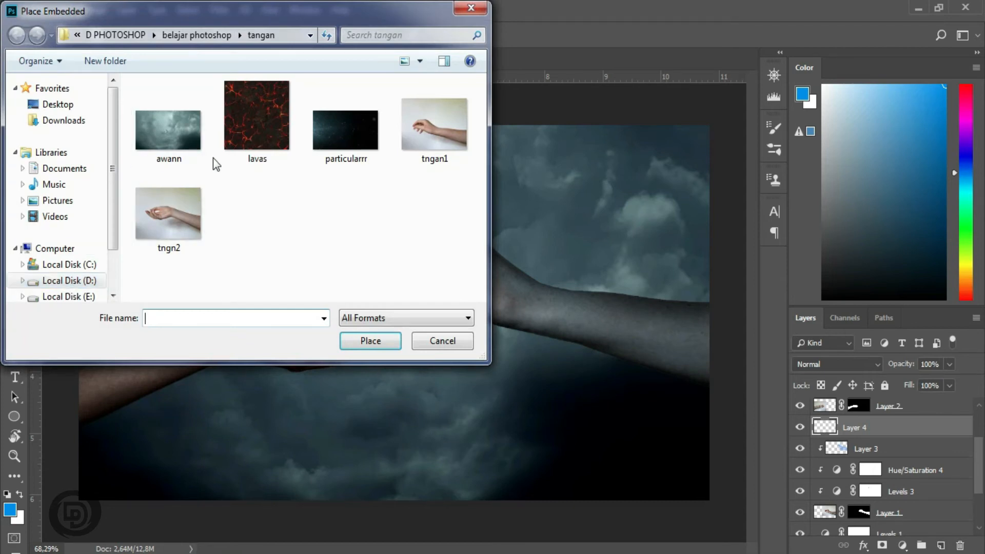
{"action": "left_click", "coordinate": [252, 135]}
{"action": "left_click", "coordinate": [370, 340]}
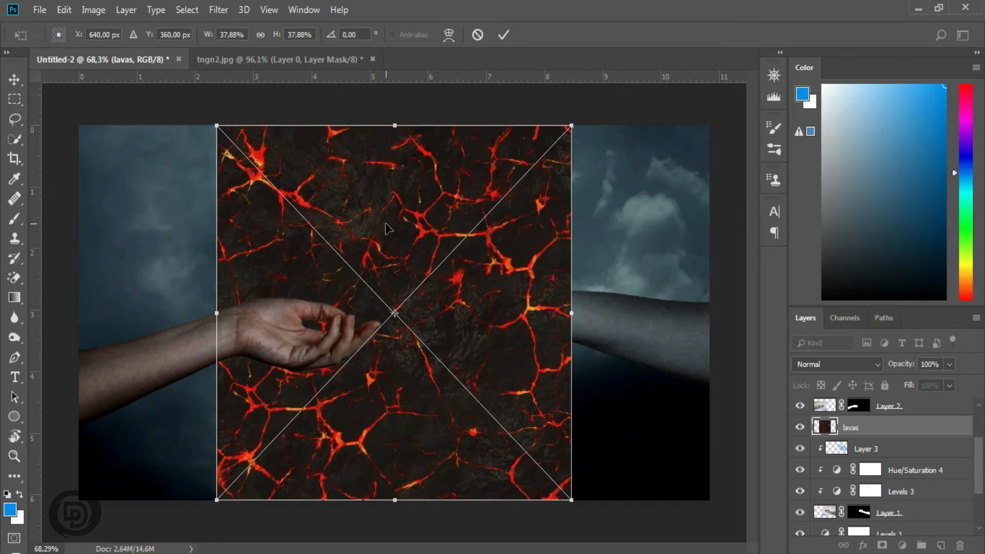
Scale the placed lava texture to about 30.83% and position it over the Layer 1 hand and forearm.
{"action": "left_click_drag", "start_coordinate": [386, 223], "coordinate": [525, 234]}
{"action": "left_click_drag", "start_coordinate": [711, 124], "coordinate": [644, 193]}
{"action": "left_click_drag", "start_coordinate": [501, 298], "coordinate": [547, 282]}
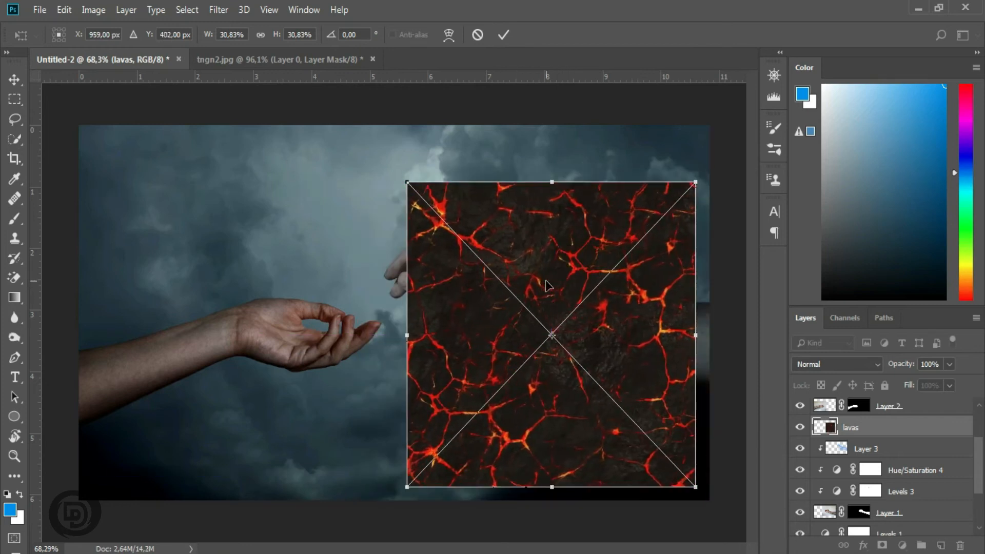
{"action": "left_click", "coordinate": [504, 36]}
{"action": "key", "text": "o"}
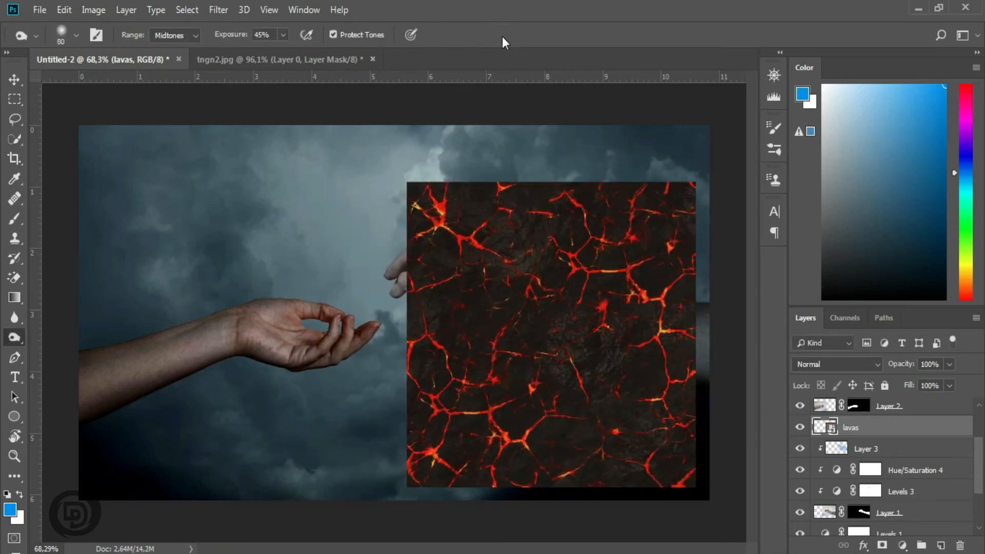
Set the lavas layer's blend mode to Screen and shift the texture lower over the Layer 1 arm.
{"action": "left_click", "coordinate": [823, 365]}
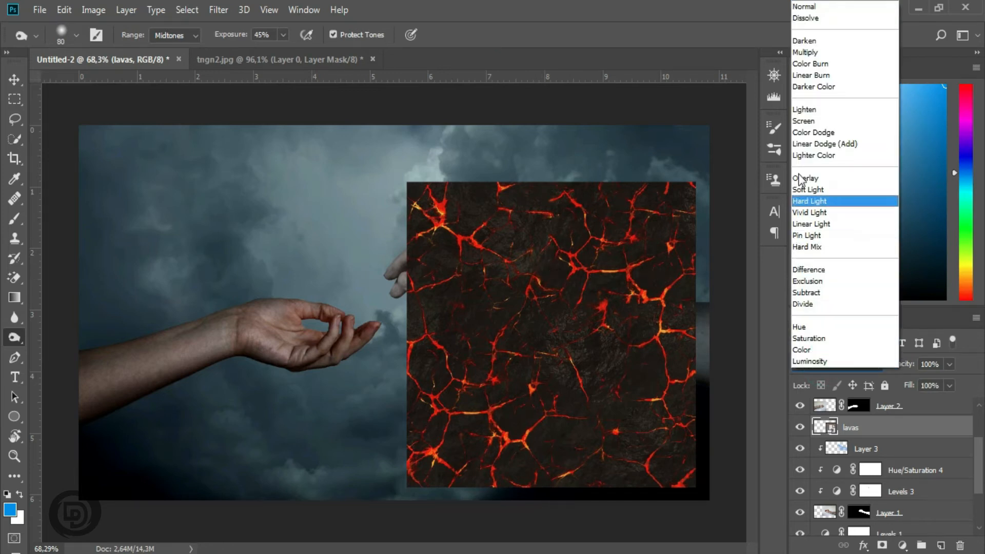
{"action": "left_click", "coordinate": [800, 123]}
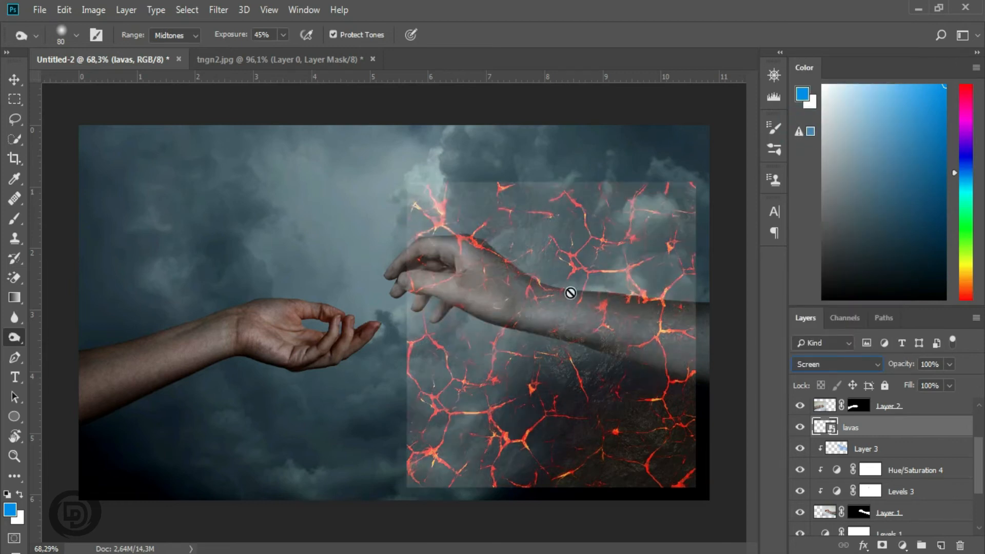
{"action": "left_click", "coordinate": [14, 80]}
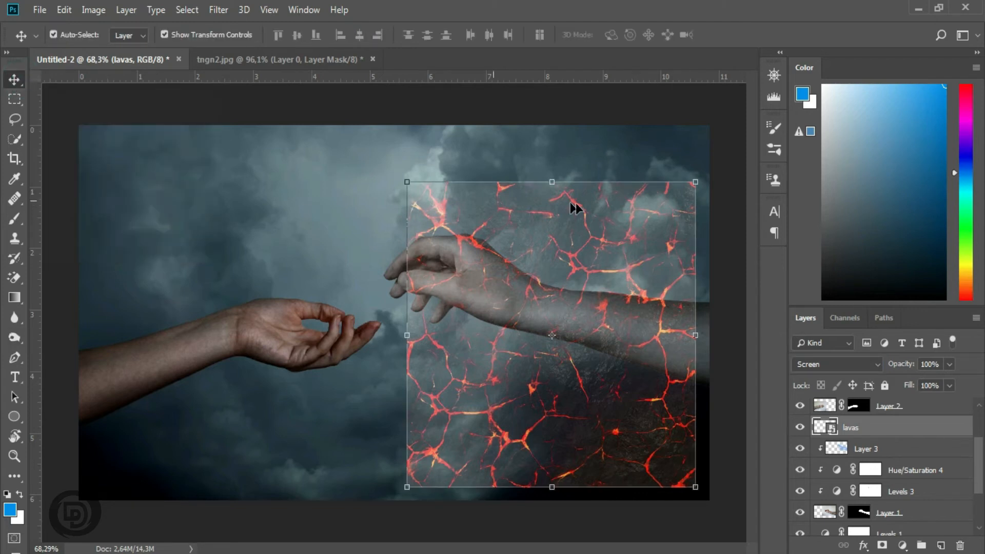
{"action": "left_click_drag", "start_coordinate": [583, 249], "coordinate": [599, 291]}
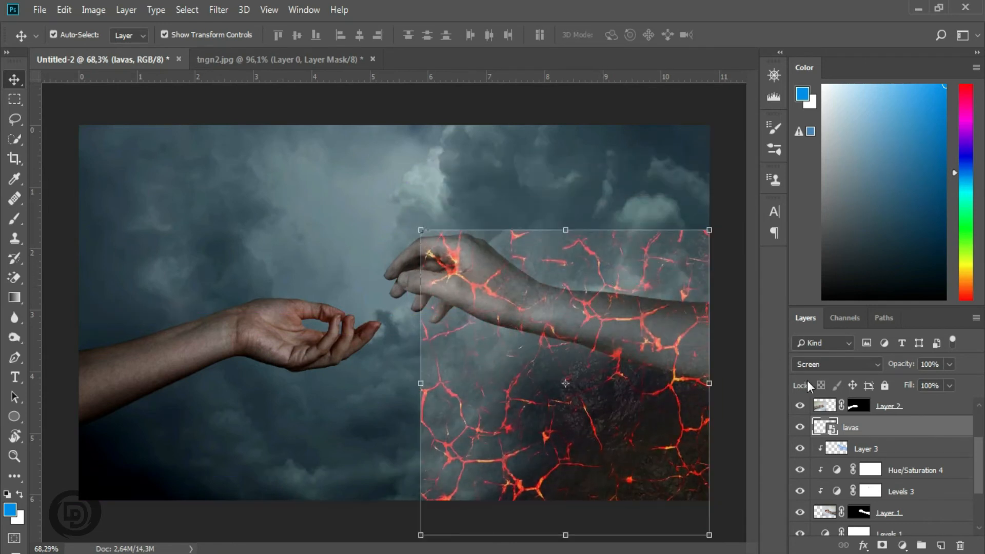
Clip the lavas layer to the Layer 1 arm and shift the cracks from the fingers toward the forearm.
{"action": "right_click", "coordinate": [848, 428]}
{"action": "left_click", "coordinate": [741, 320]}
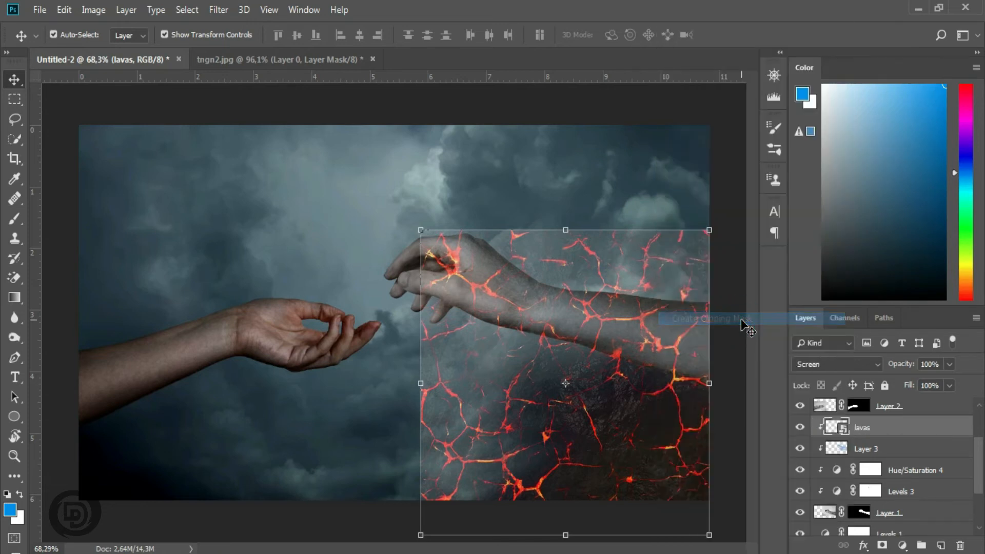
{"action": "left_click_drag", "start_coordinate": [592, 307], "coordinate": [629, 314]}
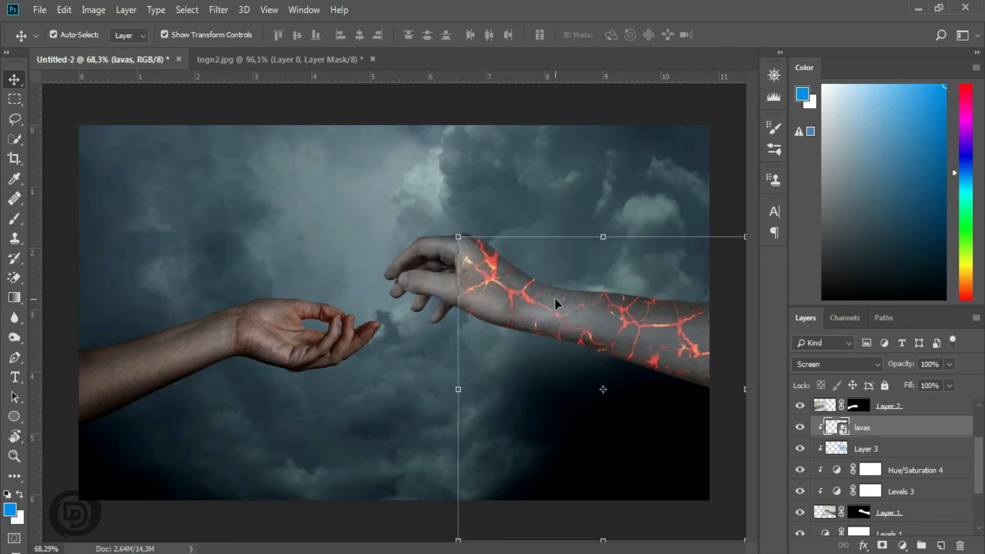
Add a mask to the lavas layer and paint black along the arm's edges with a 90 px brush at 35% flow.
{"action": "left_click", "coordinate": [883, 545]}
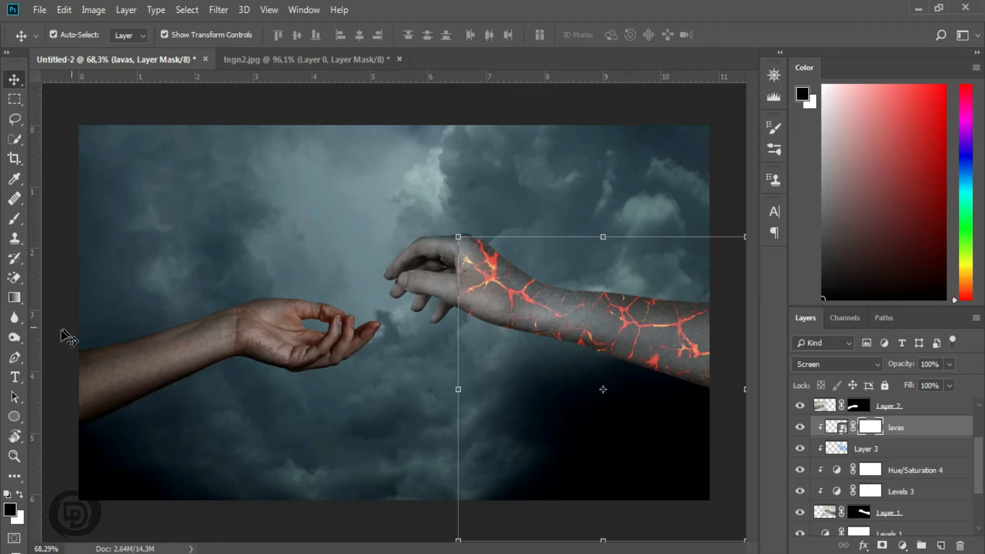
{"action": "left_click", "coordinate": [15, 219]}
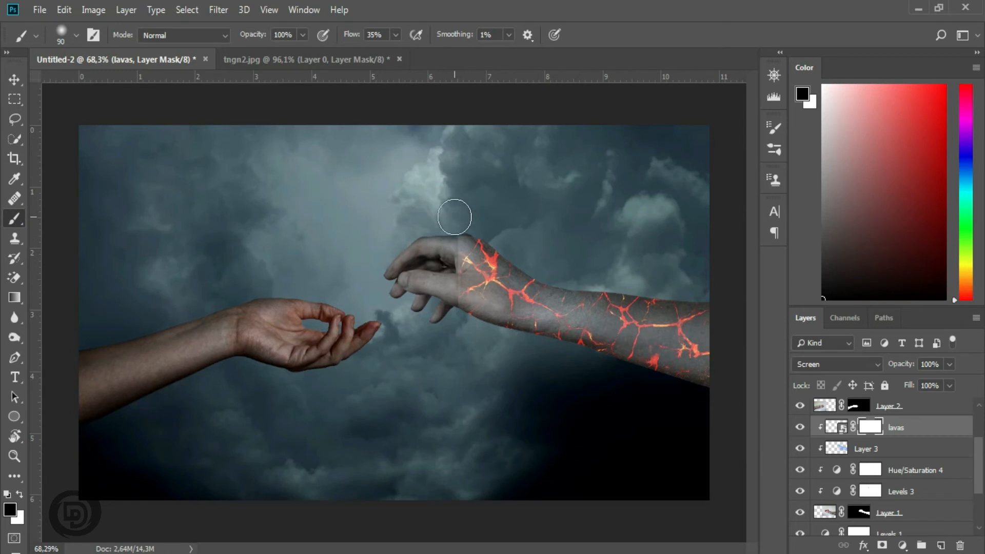
{"action": "mouse_move", "coordinate": [459, 236]}
{"action": "left_mouse_down"}
{"action": "mouse_move", "coordinate": [472, 225]}
{"action": "mouse_move", "coordinate": [464, 221]}
{"action": "mouse_move", "coordinate": [445, 271]}
{"action": "mouse_move", "coordinate": [455, 321]}
{"action": "mouse_move", "coordinate": [460, 227]}
{"action": "mouse_move", "coordinate": [503, 238]}
{"action": "mouse_move", "coordinate": [544, 264]}
{"action": "left_mouse_up"}
{"action": "left_click_drag", "start_coordinate": [607, 275], "coordinate": [673, 282]}
{"action": "mouse_move", "coordinate": [579, 362]}
{"action": "left_mouse_down"}
{"action": "mouse_move", "coordinate": [556, 362]}
{"action": "mouse_move", "coordinate": [696, 400]}
{"action": "mouse_move", "coordinate": [451, 316]}
{"action": "left_mouse_up"}
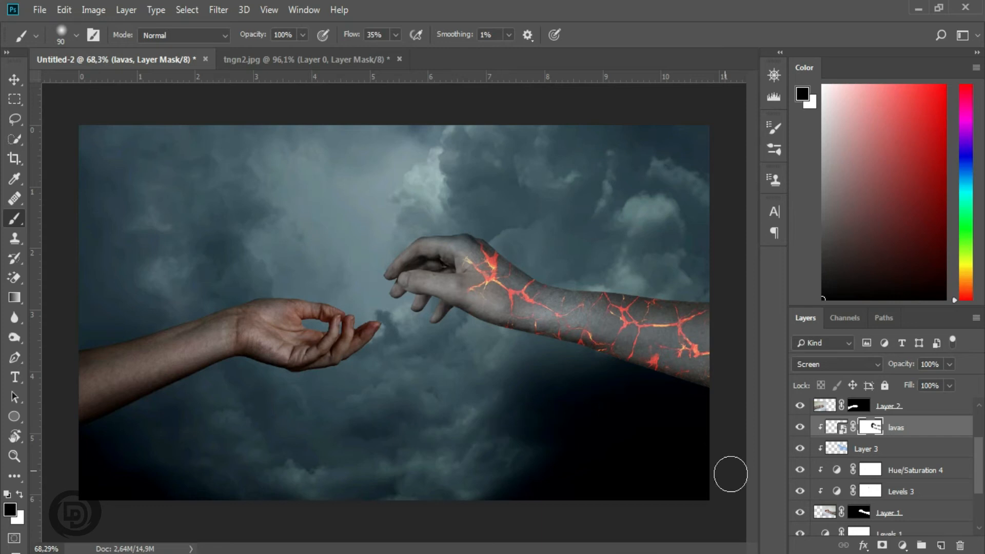
Add a Hue/Saturation adjustment above the lavas layer with Saturation +11 and Lightness -23.
{"action": "left_click", "coordinate": [903, 546]}
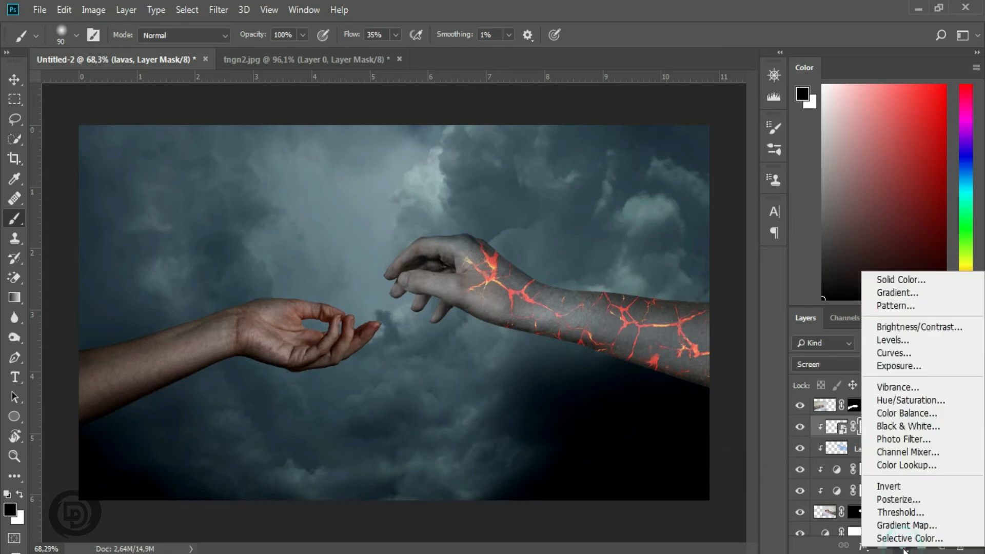
{"action": "left_click", "coordinate": [898, 401]}
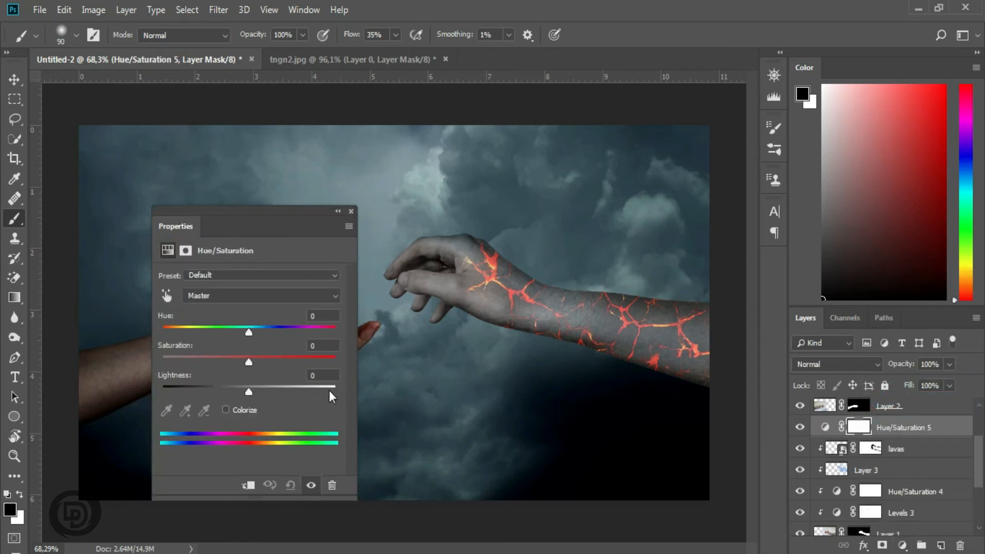
{"action": "left_click_drag", "start_coordinate": [251, 365], "coordinate": [229, 392]}
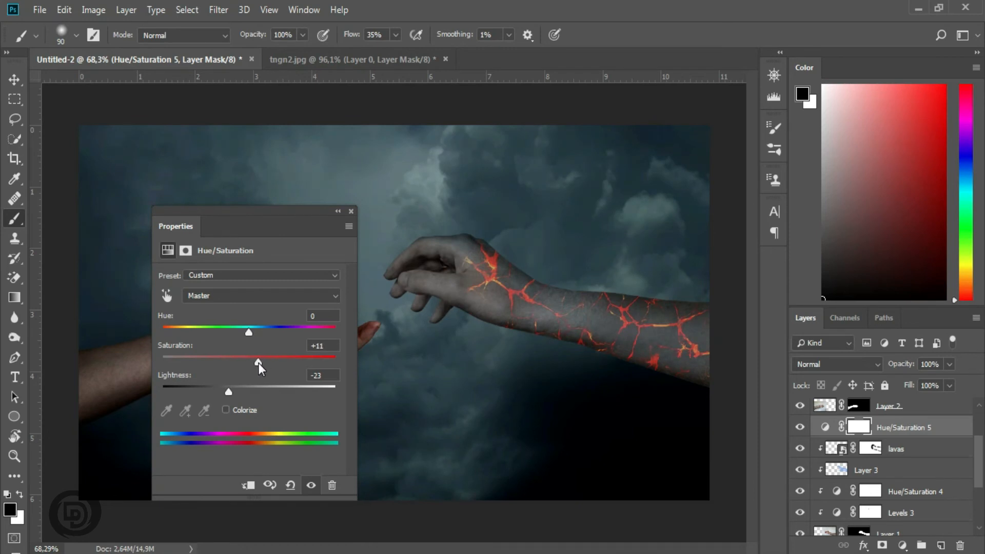
{"action": "left_click", "coordinate": [352, 208]}
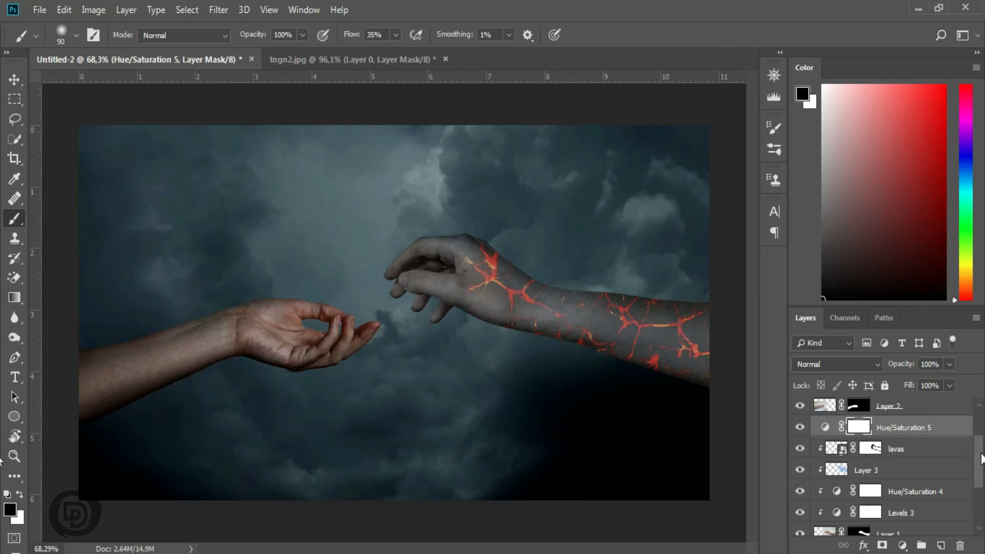
Add a new layer above the awann clouds and paint blue behind the cracked hand with a 900 px soft brush.
{"action": "left_click_drag", "start_coordinate": [978, 451], "coordinate": [981, 502]}
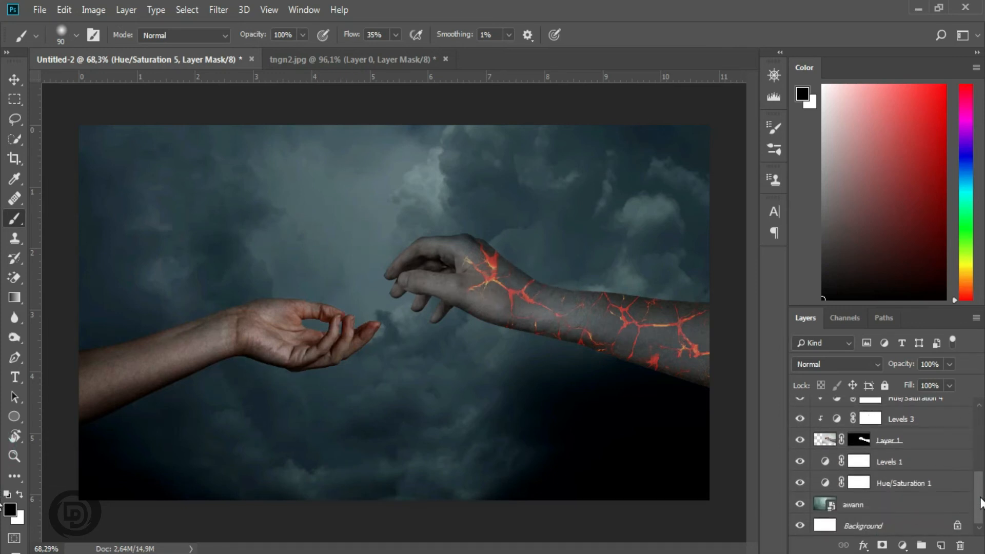
{"action": "left_click", "coordinate": [863, 508]}
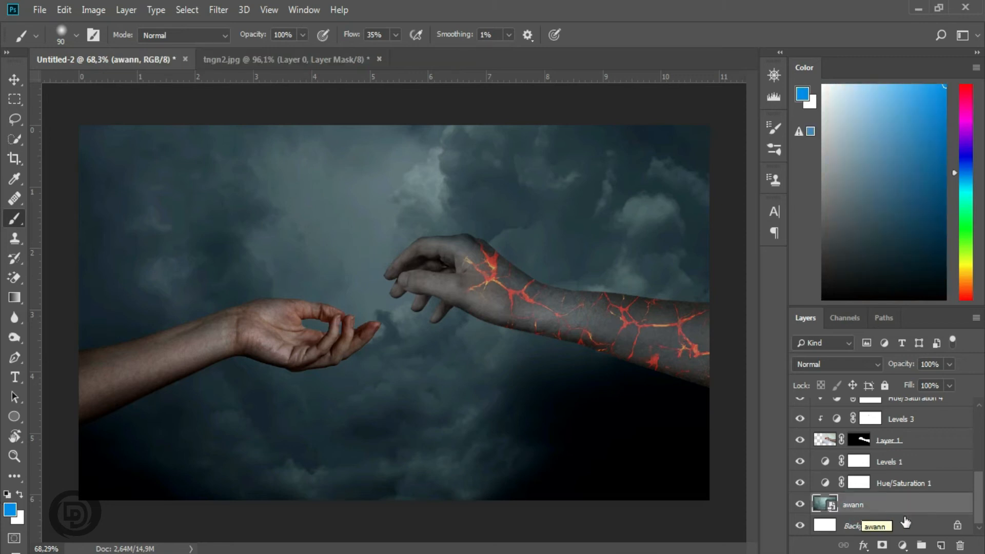
{"action": "left_click", "coordinate": [942, 546]}
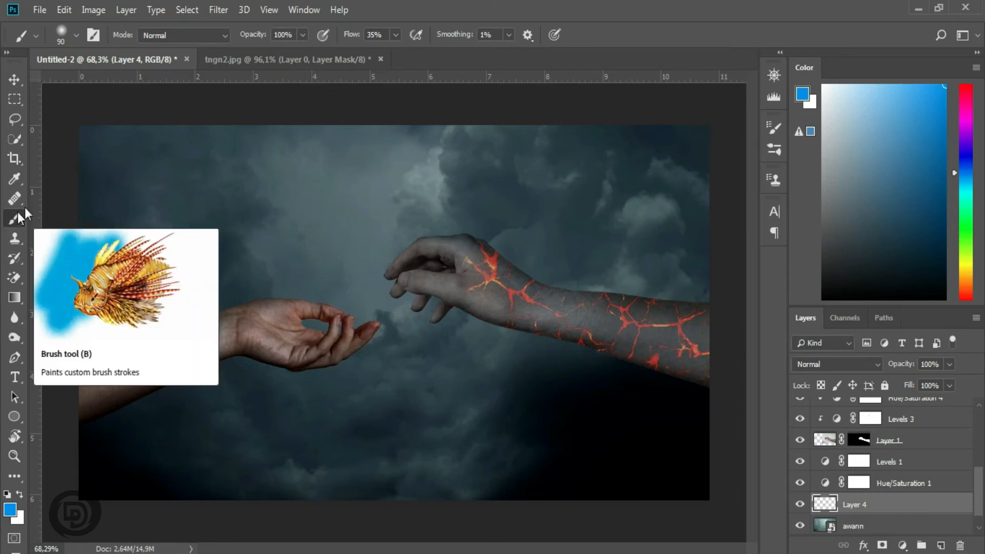
{"action": "key", "text": "bracketright"}
{"action": "key", "text": "bracketright"}
{"action": "key", "text": "bracketright"}
{"action": "key", "text": "bracketright"}
{"action": "key", "text": "bracketright"}
{"action": "key", "text": "bracketright"}
{"action": "key", "text": "bracketright"}
{"action": "key", "text": "bracketright"}
{"action": "key", "text": "bracketright"}
{"action": "key", "text": "bracketright"}
{"action": "key", "text": "bracketright"}
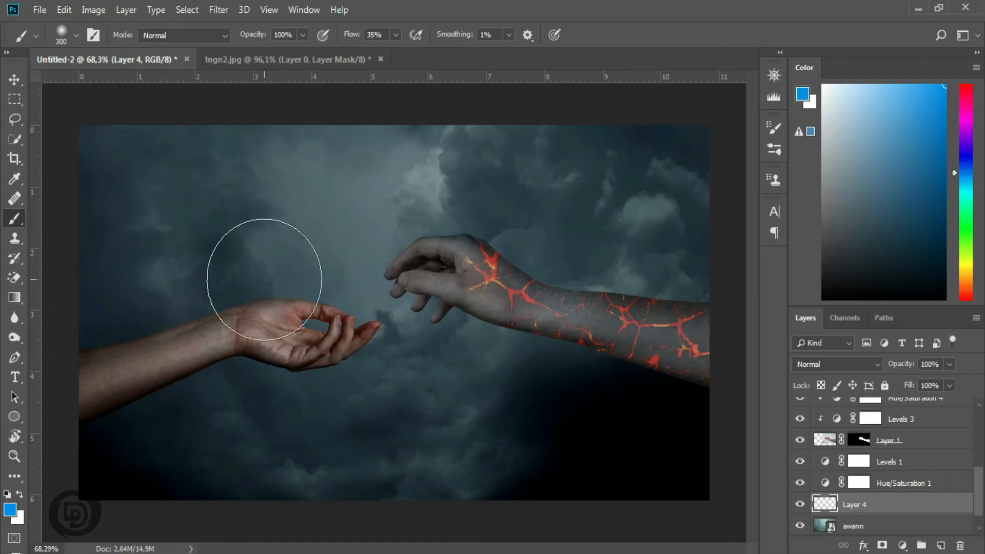
{"action": "key", "text": "bracketright"}
{"action": "key", "text": "bracketright"}
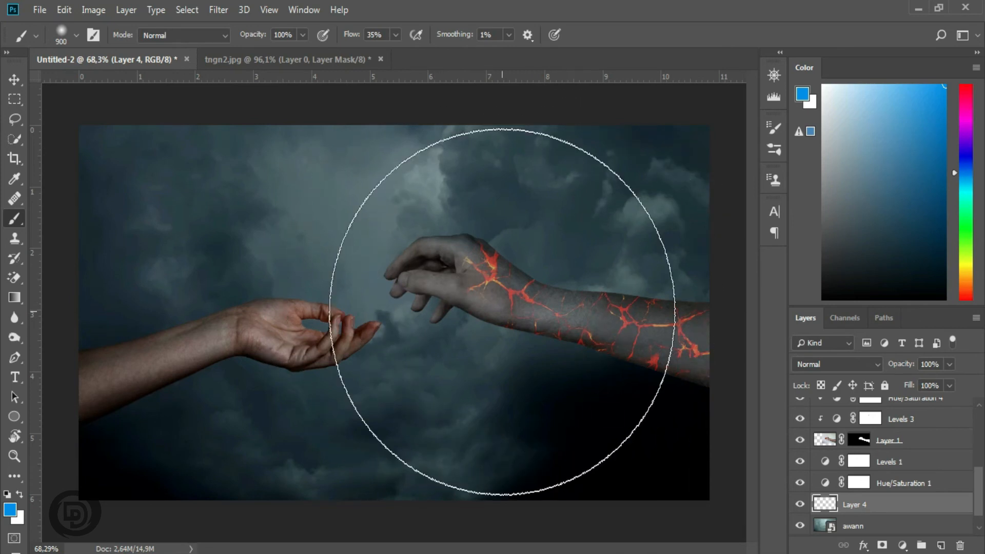
{"action": "left_click", "coordinate": [502, 312]}
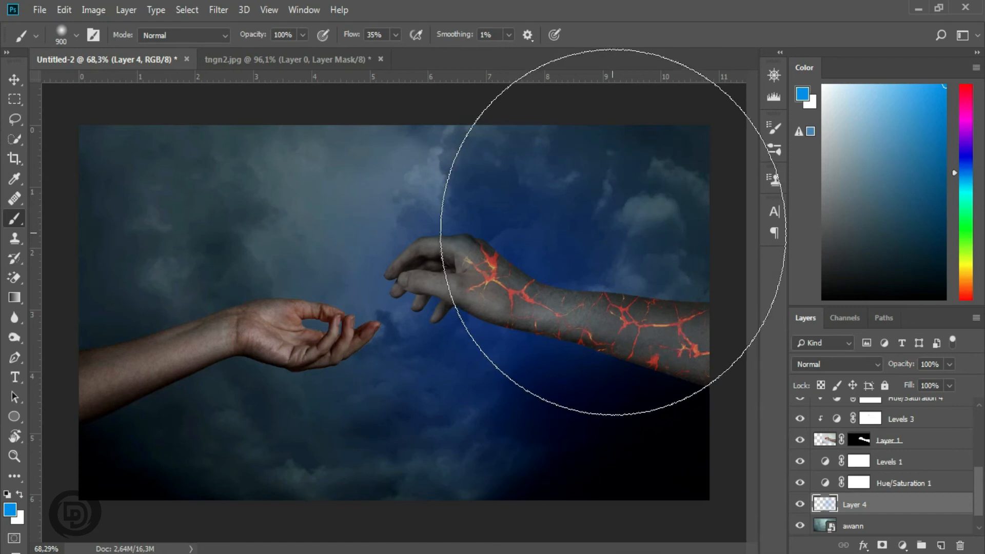
Paint red on Layer 4 behind the Layer 2 hand and set the layer's blend mode to Color Dodge.
{"action": "left_click_drag", "start_coordinate": [917, 142], "coordinate": [965, 82]}
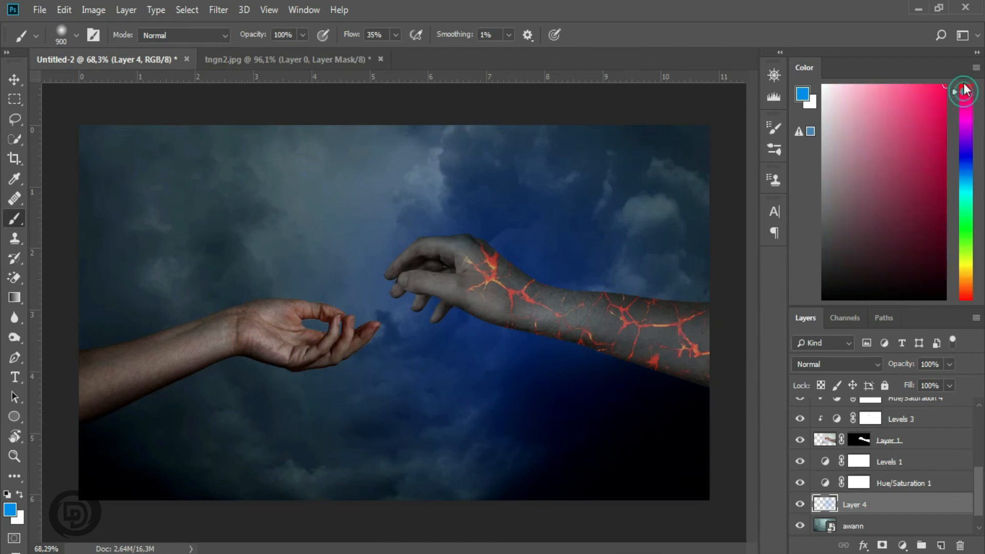
{"action": "left_click", "coordinate": [245, 279]}
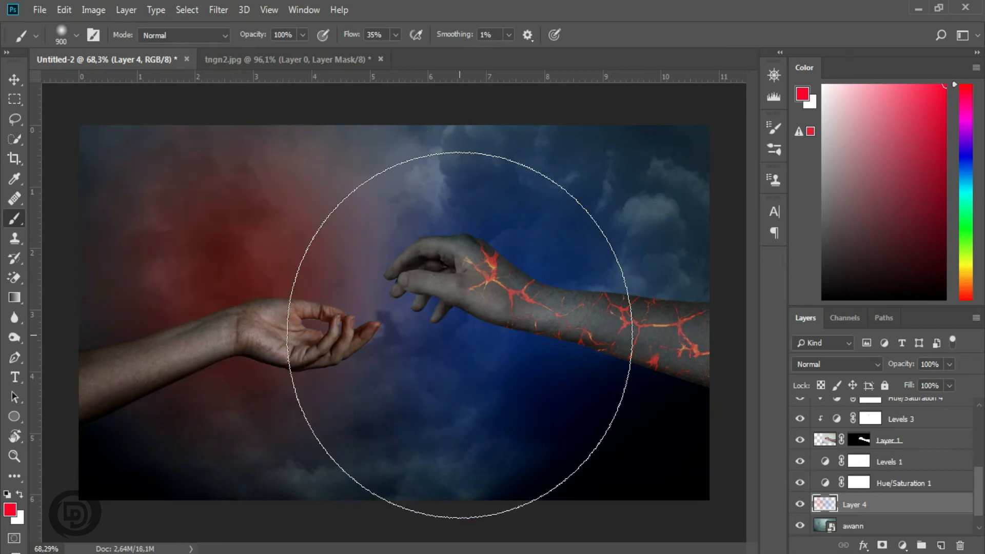
{"action": "left_click", "coordinate": [813, 363]}
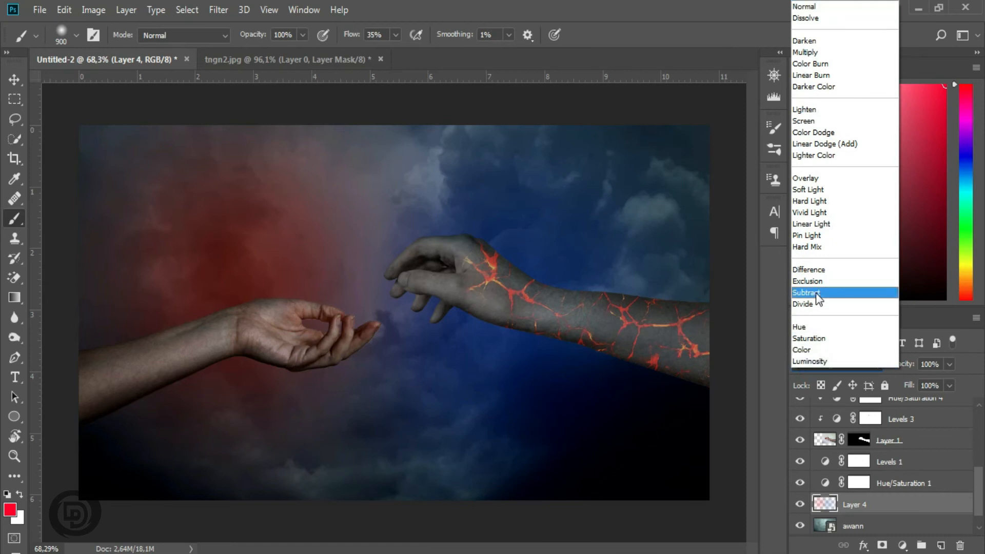
{"action": "left_click", "coordinate": [812, 132]}
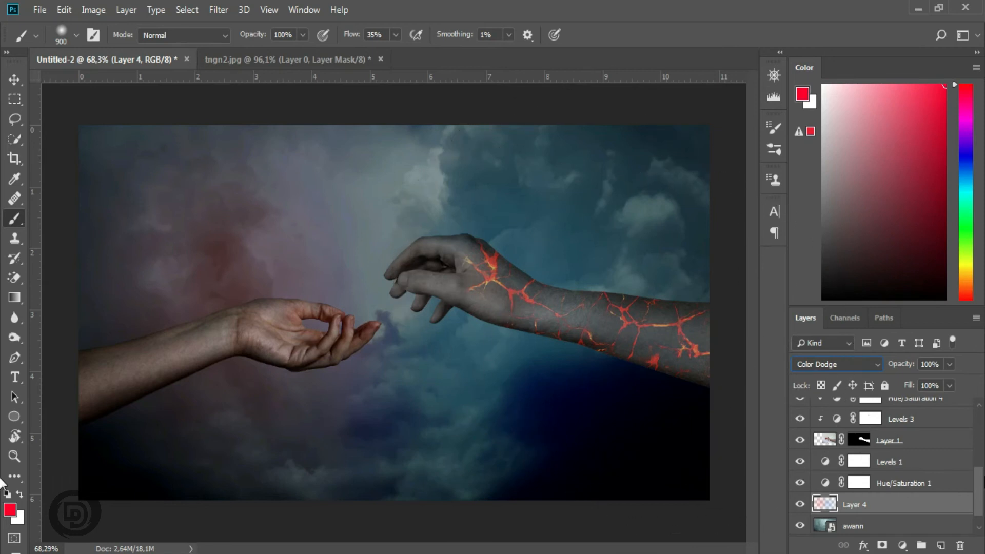
Add a new layer above Levels 2 and paint a red glow over the Layer 2 hand with a 400 px brush.
{"action": "scroll", "coordinate": [898, 462], "scroll_direction": "up", "scroll_amount": 5}
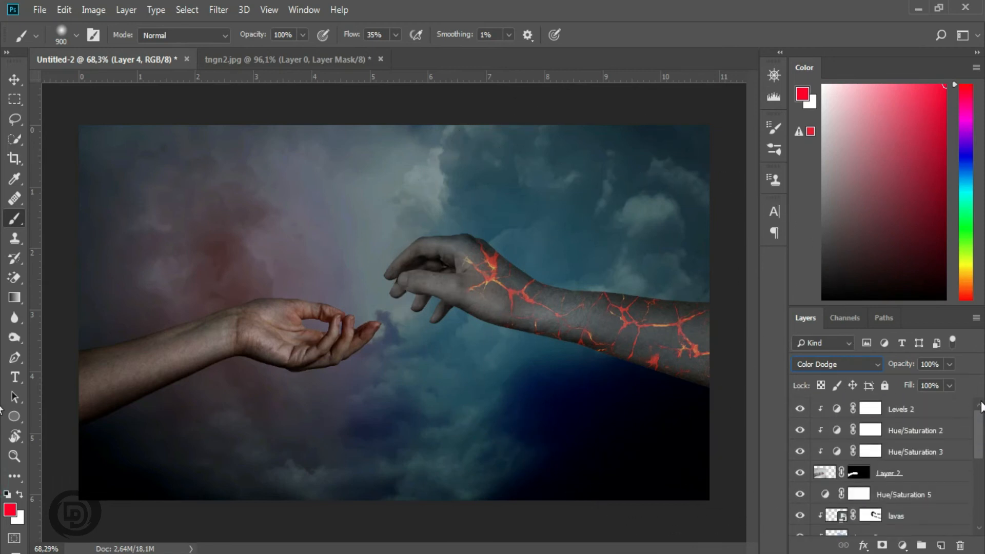
{"action": "left_click", "coordinate": [871, 409]}
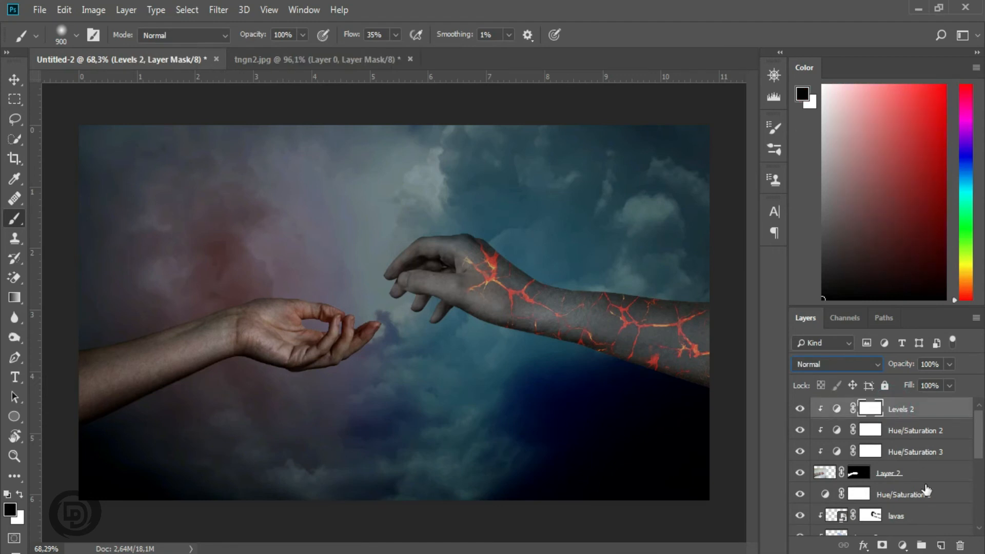
{"action": "left_click", "coordinate": [941, 543]}
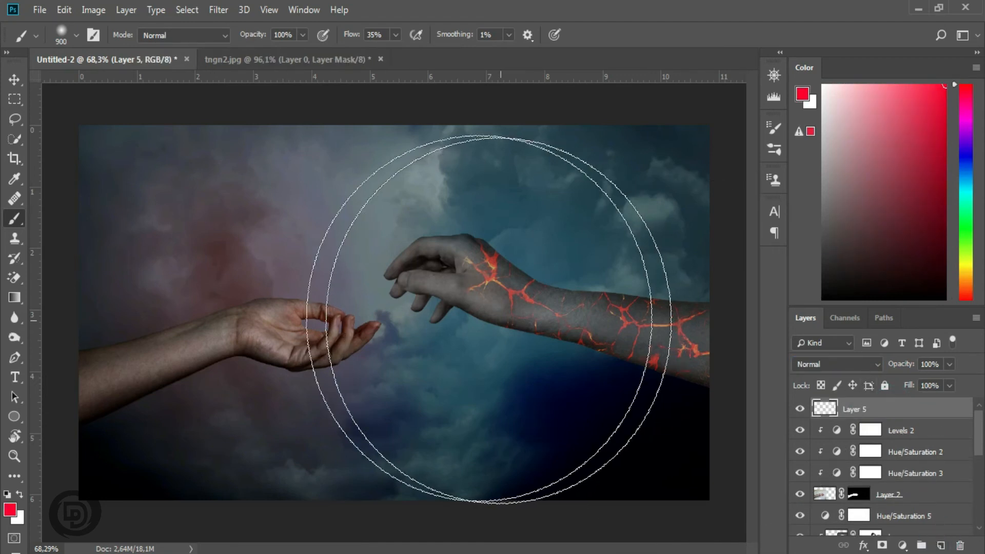
{"action": "key", "text": "bracketleft"}
{"action": "key", "text": "bracketleft"}
{"action": "key", "text": "bracketleft"}
{"action": "key", "text": "bracketleft"}
{"action": "key", "text": "bracketleft"}
{"action": "key", "text": "bracketleft"}
{"action": "key", "text": "bracketleft"}
{"action": "key", "text": "bracketleft"}
{"action": "key", "text": "bracketleft"}
{"action": "key", "text": "bracketleft"}
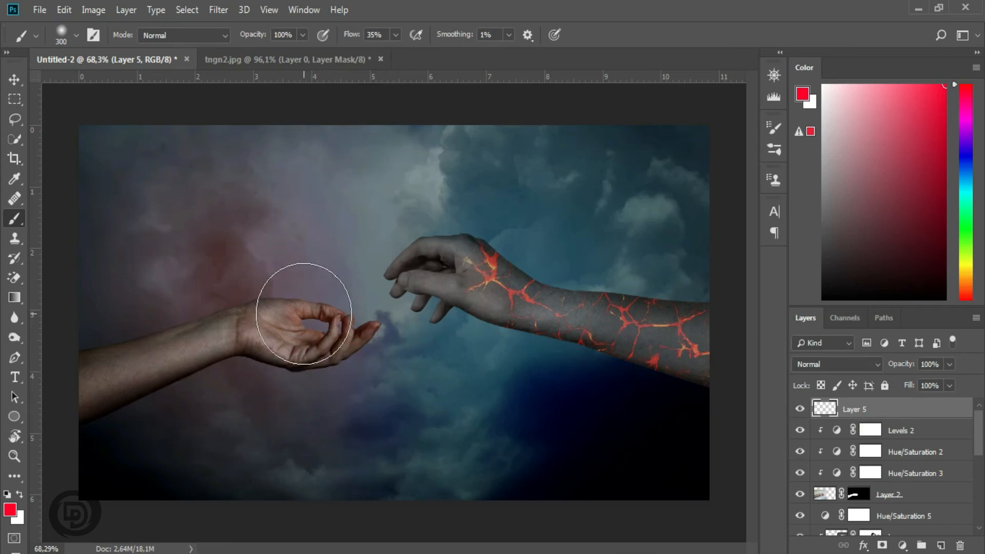
{"action": "key", "text": "bracketright"}
{"action": "key", "text": "bracketright"}
{"action": "left_click", "coordinate": [323, 314]}
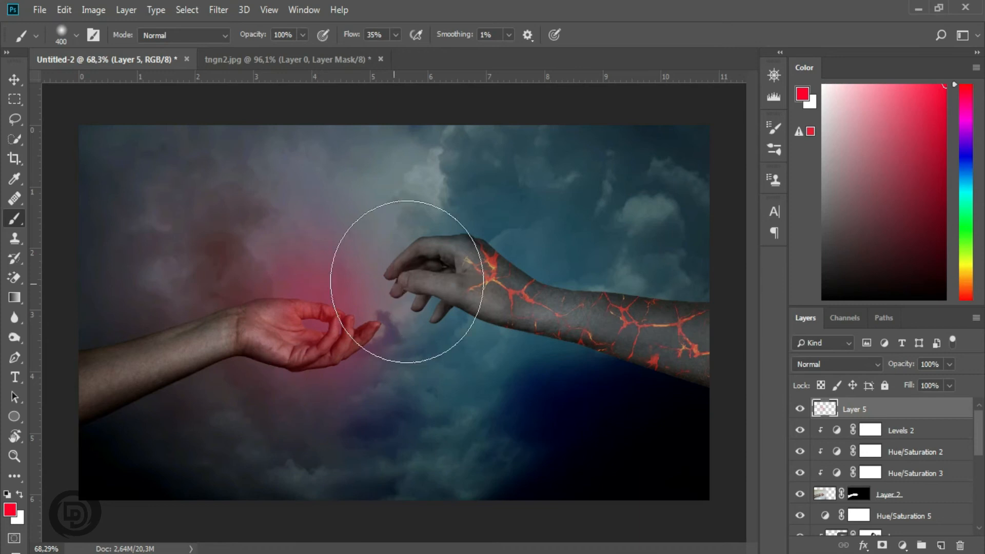
Switch the foreground colour to blue and paint a glow over the cracked hand's fingers on Layer 5.
{"action": "left_click", "coordinate": [967, 171]}
{"action": "left_click", "coordinate": [967, 176]}
{"action": "left_click", "coordinate": [967, 173]}
{"action": "left_click", "coordinate": [967, 173]}
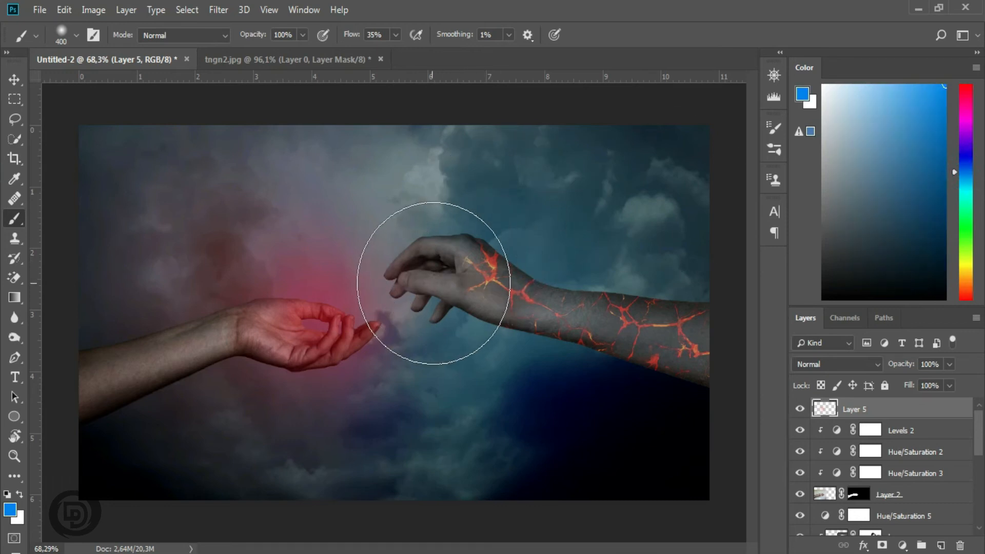
{"action": "left_click", "coordinate": [430, 281]}
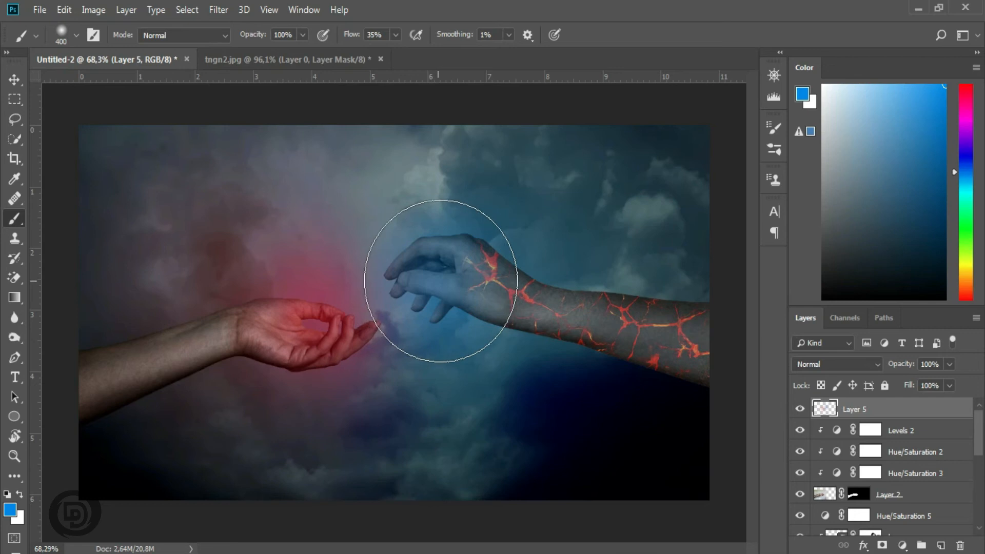
Set Layer 5's opacity to 25% and dab red over the wrist of the Layer 2 hand with a 200 px brush.
{"action": "left_click", "coordinate": [949, 365]}
{"action": "left_click_drag", "start_coordinate": [929, 385], "coordinate": [926, 385]}
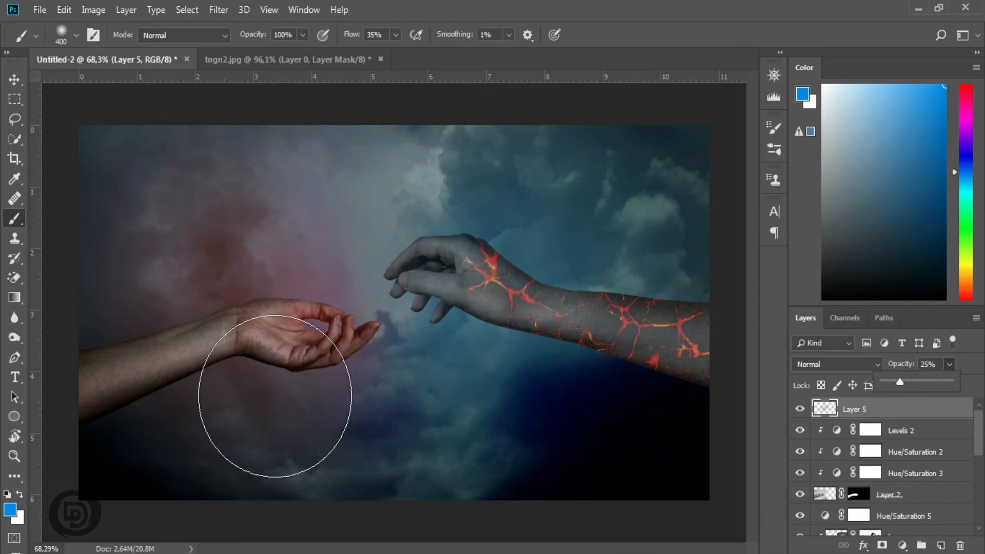
{"action": "key", "text": "bracketleft"}
{"action": "key", "text": "bracketleft"}
{"action": "key", "text": "bracketleft"}
{"action": "left_click", "coordinate": [262, 316]}
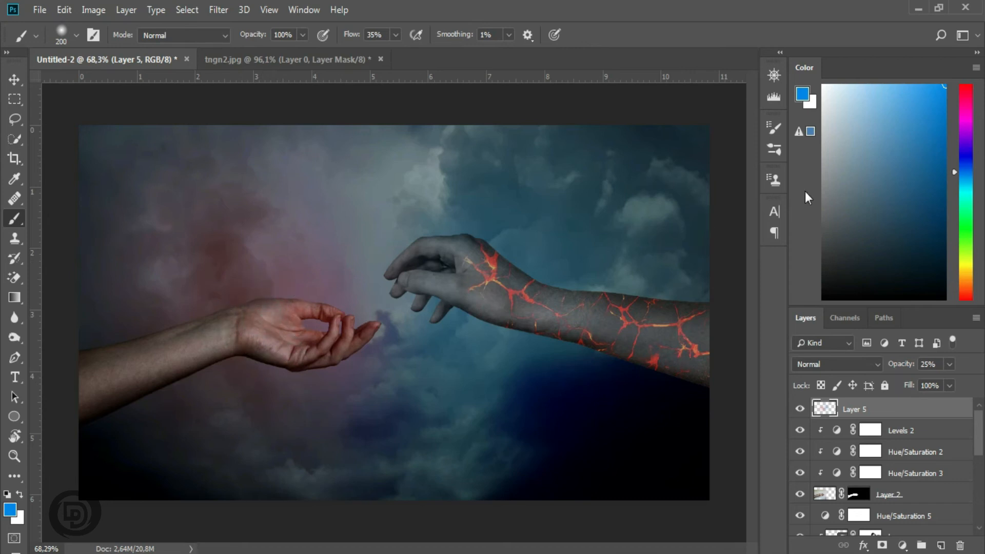
{"action": "left_click", "coordinate": [966, 92]}
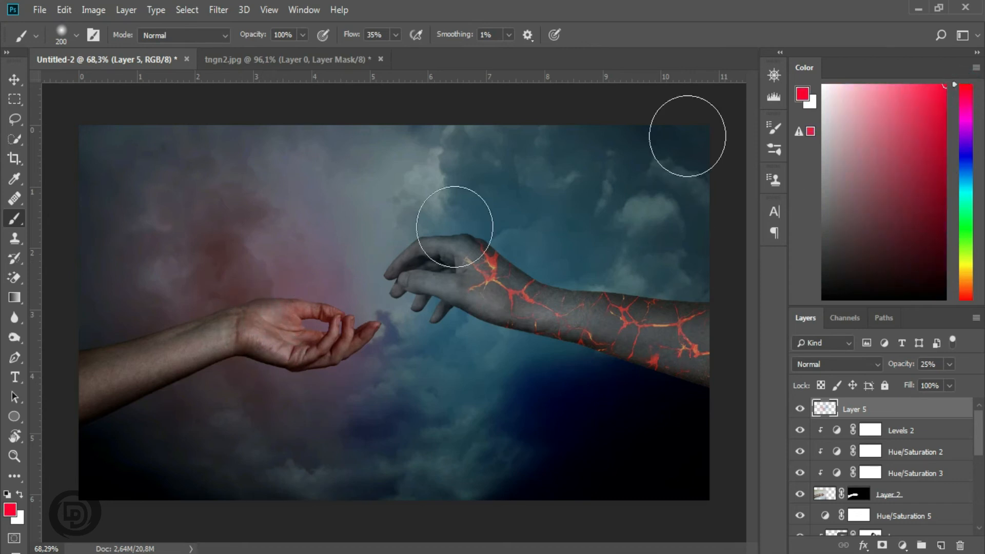
{"action": "left_click", "coordinate": [232, 332]}
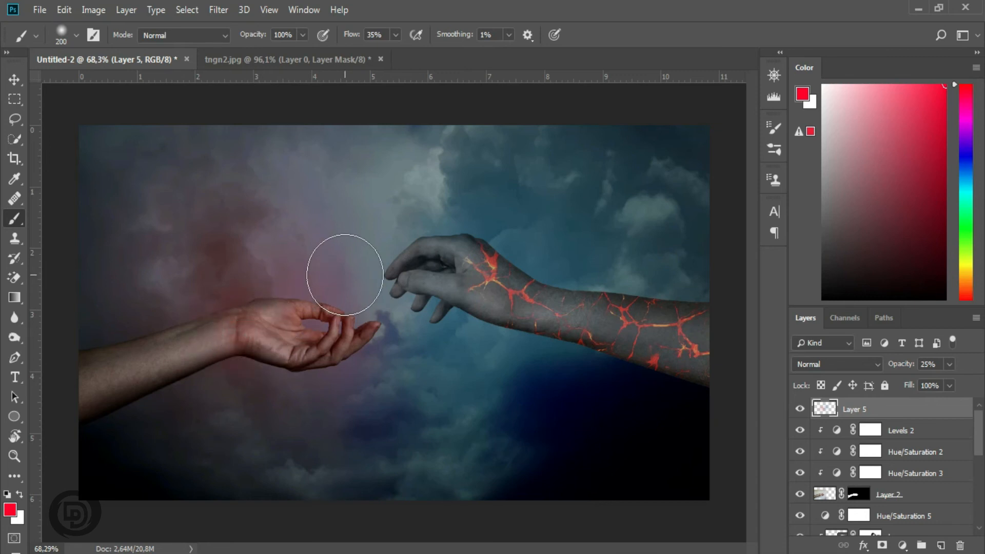
Paint red along the Layer 2 forearm with a 150 px brush at 30% opacity, then switch the foreground colour to blue.
{"action": "left_click", "coordinate": [303, 35]}
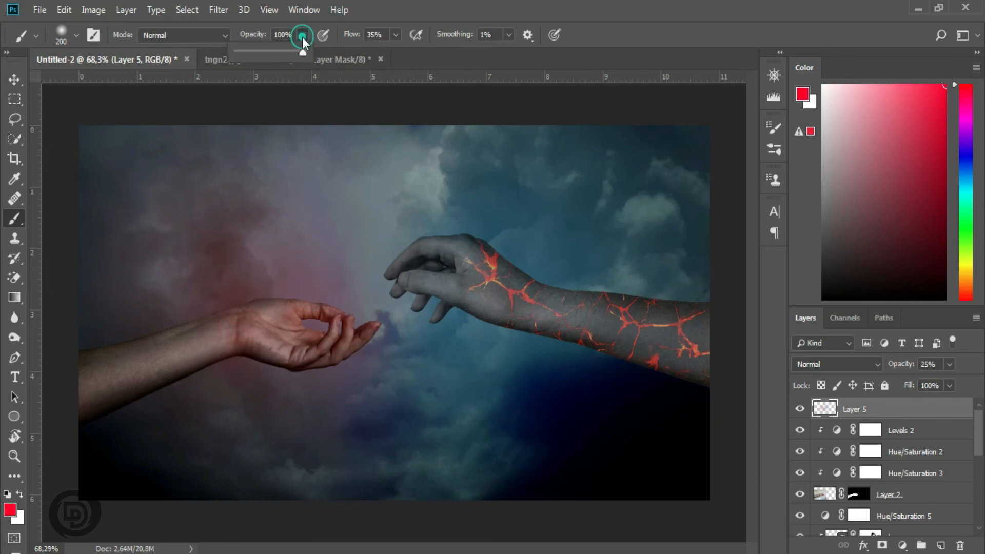
{"action": "left_click_drag", "start_coordinate": [301, 54], "coordinate": [257, 54]}
{"action": "key", "text": "bracketleft"}
{"action": "key", "text": "bracketleft"}
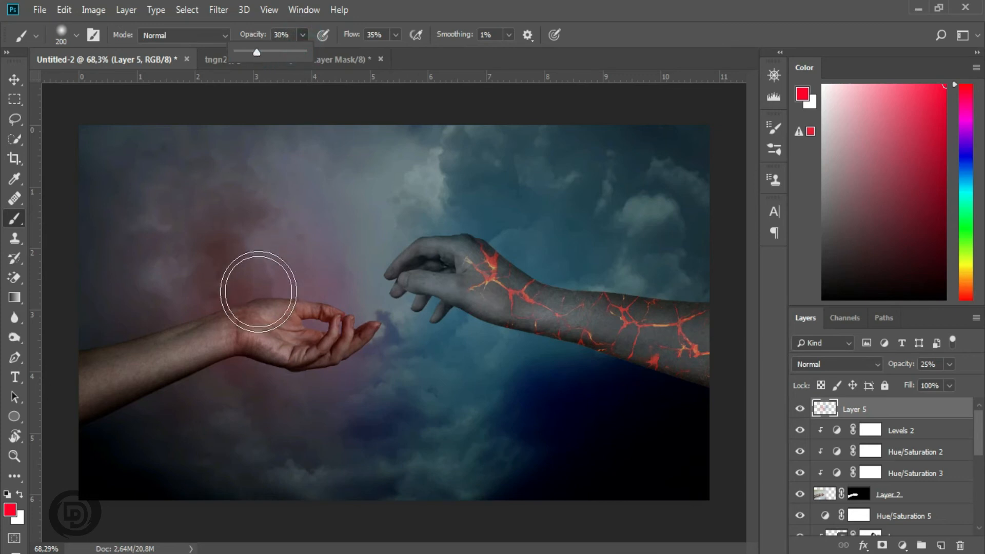
{"action": "mouse_move", "coordinate": [258, 291]}
{"action": "left_mouse_down"}
{"action": "mouse_move", "coordinate": [269, 279]}
{"action": "mouse_move", "coordinate": [240, 299]}
{"action": "mouse_move", "coordinate": [171, 314]}
{"action": "mouse_move", "coordinate": [220, 358]}
{"action": "mouse_move", "coordinate": [193, 393]}
{"action": "mouse_move", "coordinate": [212, 355]}
{"action": "mouse_move", "coordinate": [239, 393]}
{"action": "left_mouse_up"}
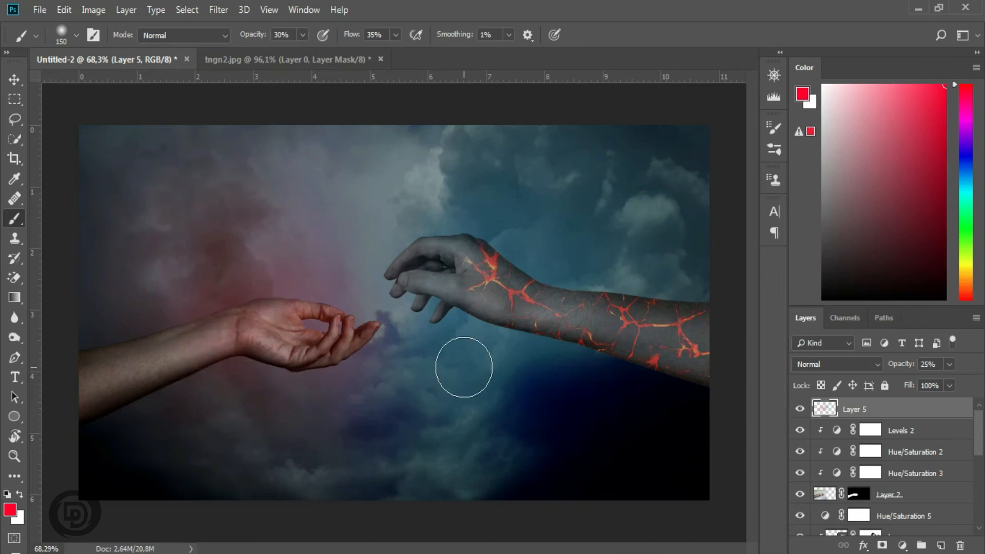
{"action": "left_click", "coordinate": [965, 169]}
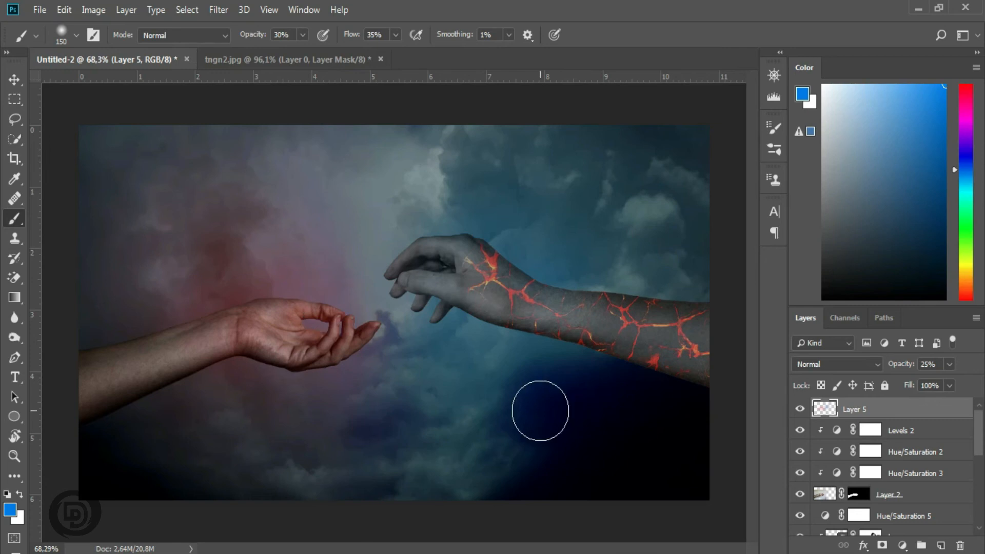
Place the particularrr image embedded on a new layer above Layer 5 and set its blend mode to Screen.
{"action": "left_click", "coordinate": [941, 545]}
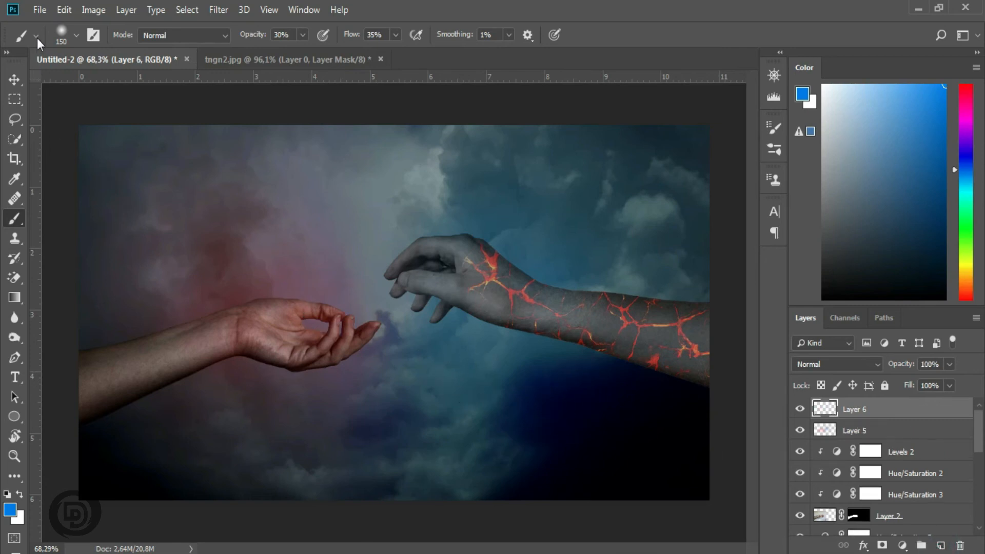
{"action": "left_click", "coordinate": [39, 12]}
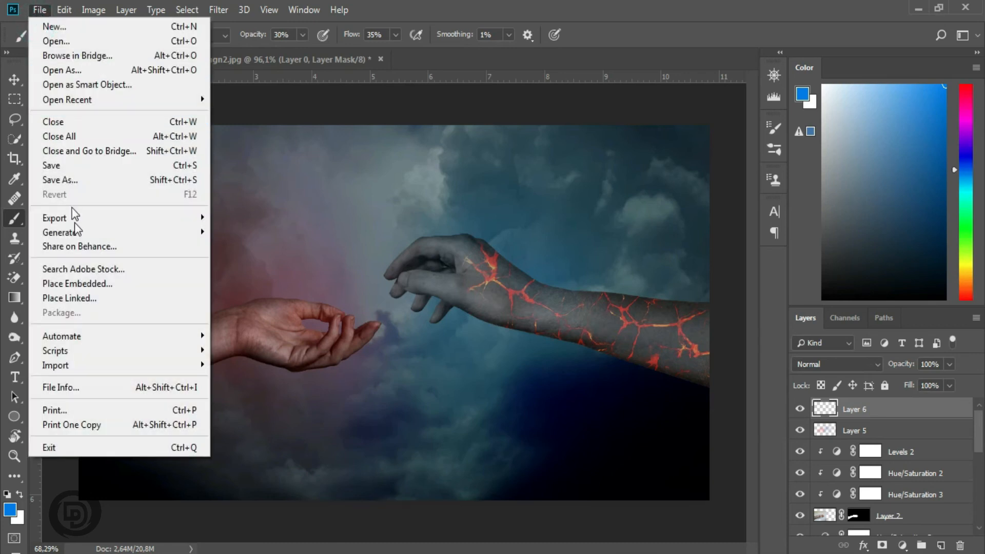
{"action": "left_click", "coordinate": [84, 283]}
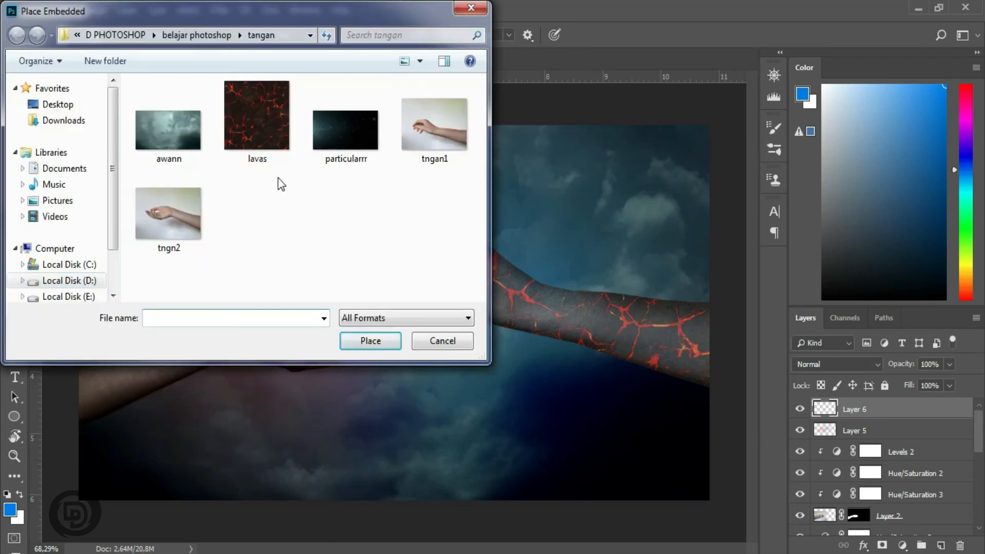
{"action": "left_click", "coordinate": [334, 138]}
{"action": "left_click", "coordinate": [367, 342]}
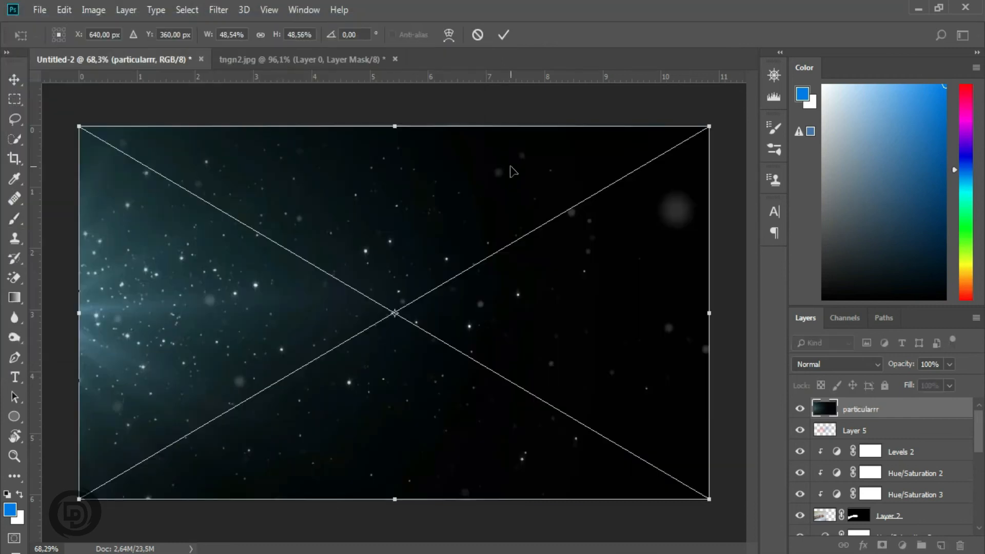
{"action": "left_click", "coordinate": [502, 33]}
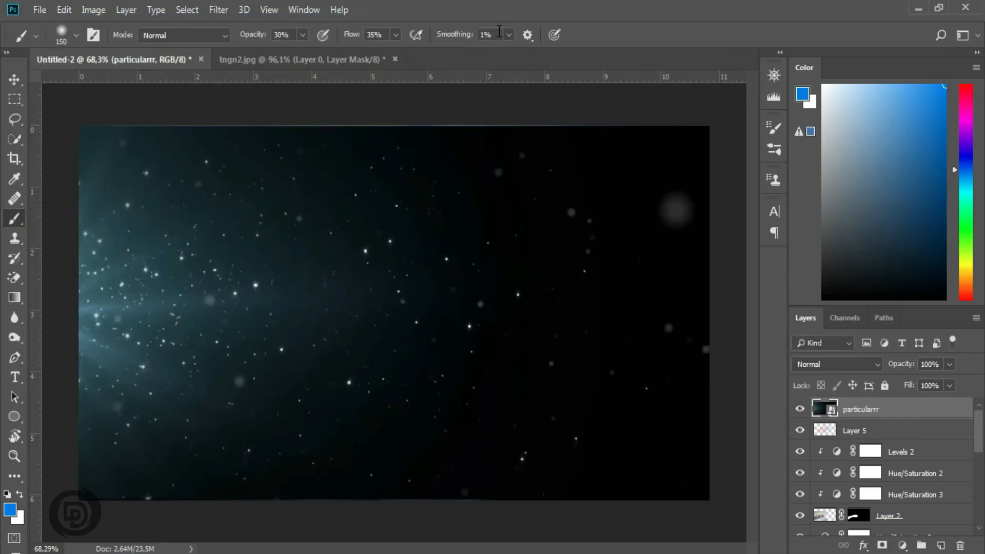
{"action": "left_click", "coordinate": [818, 366]}
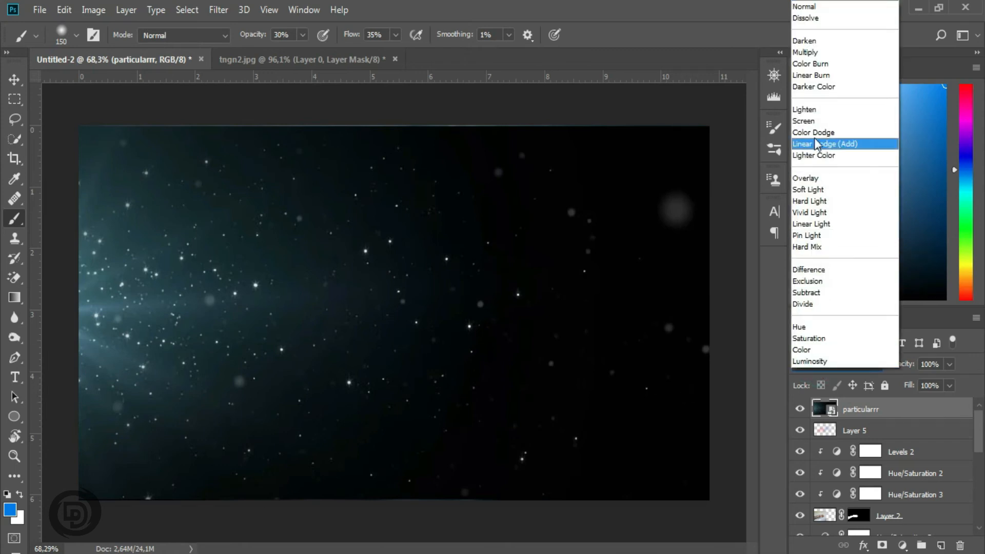
{"action": "left_click", "coordinate": [811, 121]}
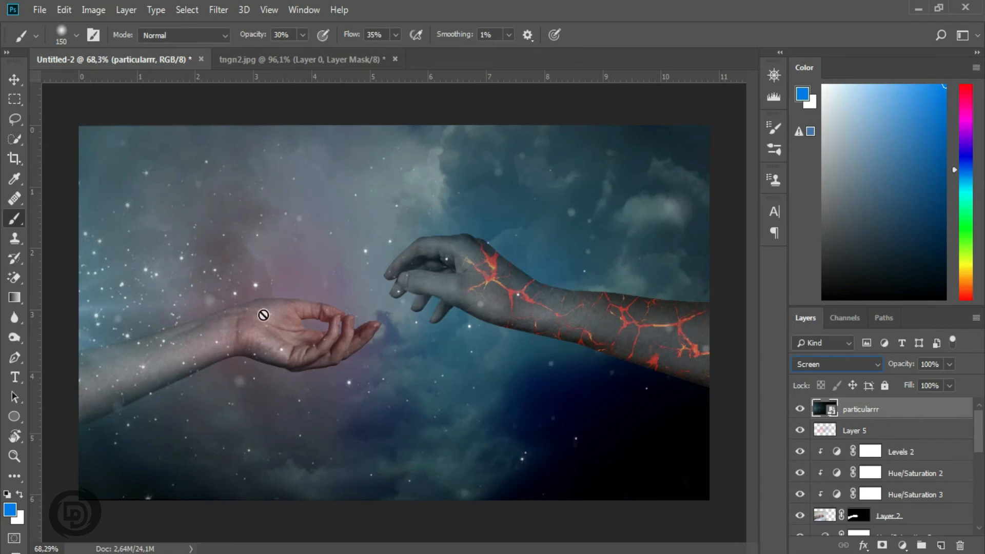
Scale the particularrr layer down to about 45.5% and shift its particles toward the Layer 2 hand.
{"action": "left_click", "coordinate": [16, 79]}
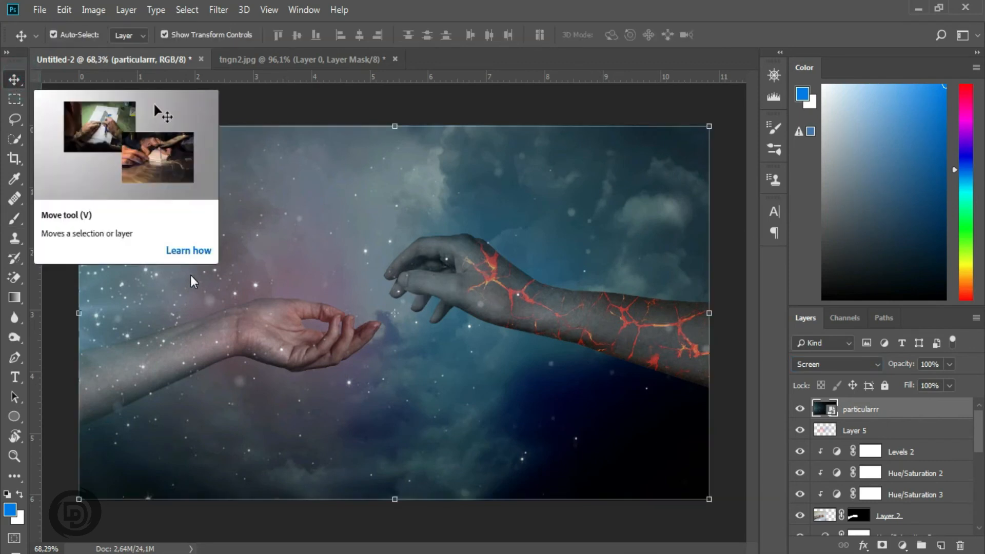
{"action": "left_click", "coordinate": [181, 300]}
{"action": "mouse_move", "coordinate": [185, 299]}
{"action": "left_mouse_down"}
{"action": "mouse_move", "coordinate": [222, 294]}
{"action": "mouse_move", "coordinate": [193, 298]}
{"action": "left_mouse_up"}
{"action": "left_click_drag", "start_coordinate": [716, 127], "coordinate": [653, 165]}
{"action": "left_click", "coordinate": [134, 303]}
{"action": "left_click_drag", "start_coordinate": [134, 302], "coordinate": [178, 274]}
{"action": "left_click_drag", "start_coordinate": [135, 471], "coordinate": [110, 488]}
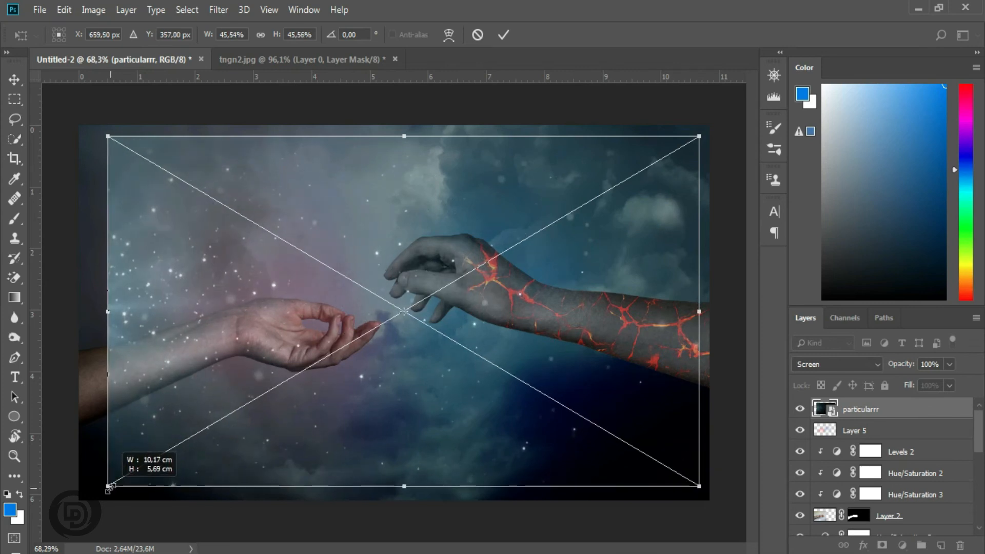
{"action": "left_click", "coordinate": [504, 36]}
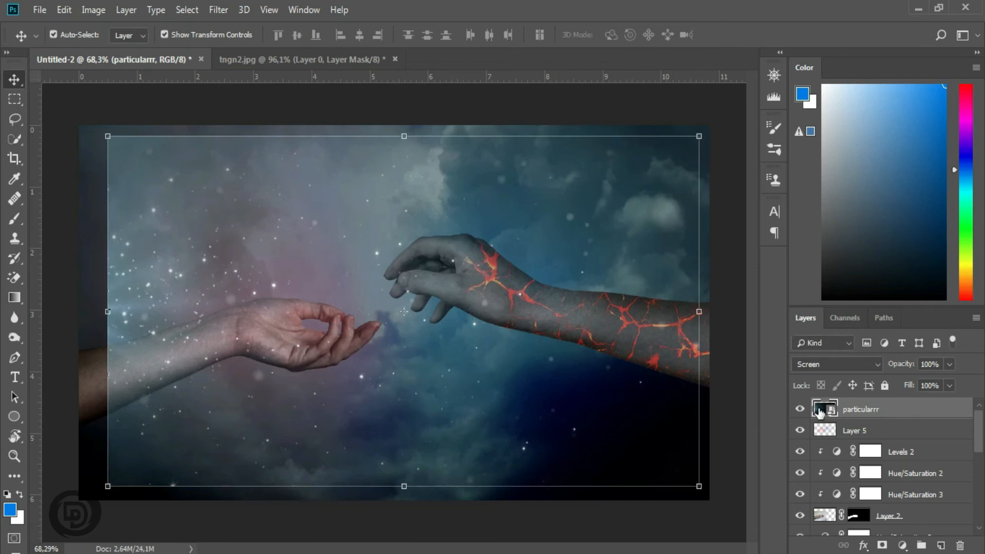
Add a mask to the particularrr layer and paint black over its hard edges with a 150 px brush at 100% opacity.
{"action": "left_click", "coordinate": [882, 547]}
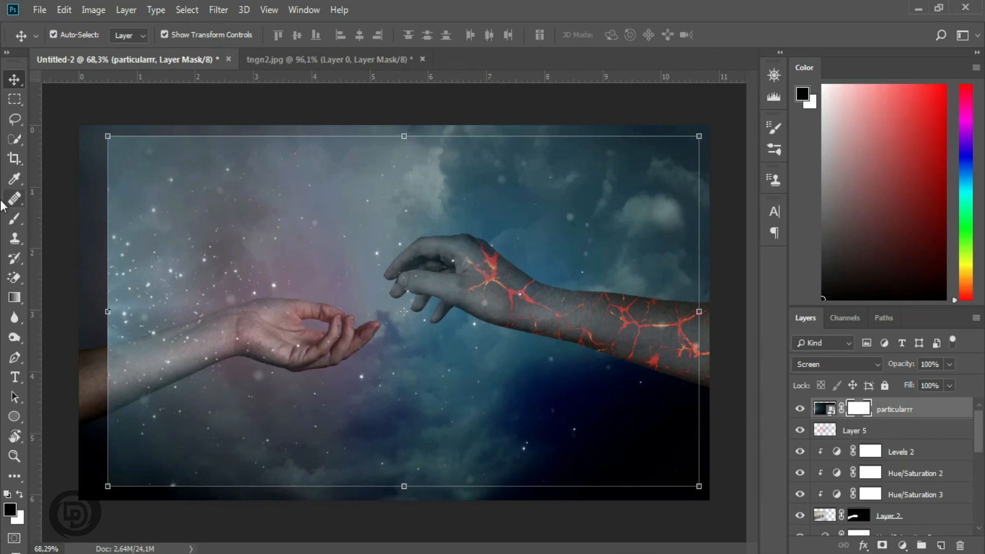
{"action": "left_click", "coordinate": [9, 218]}
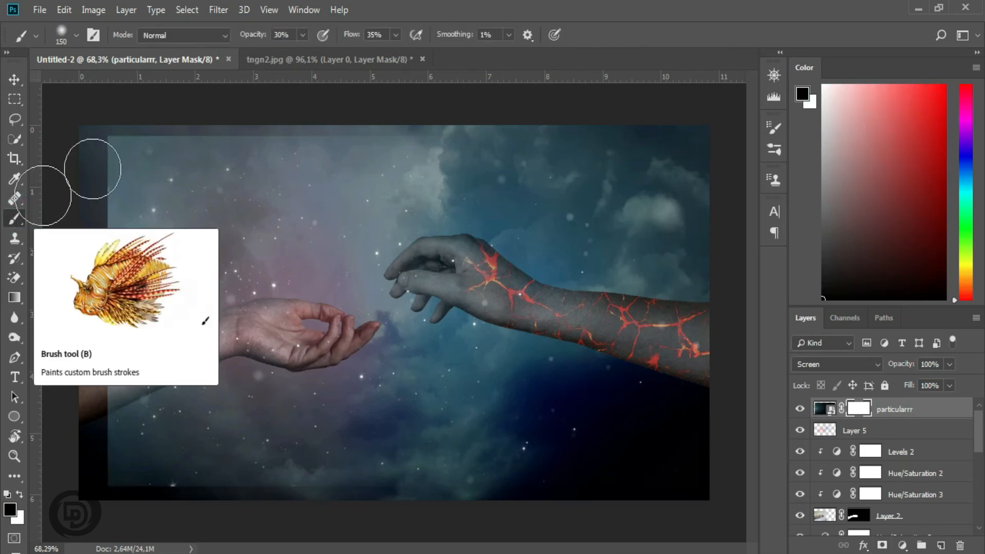
{"action": "left_click", "coordinate": [121, 143]}
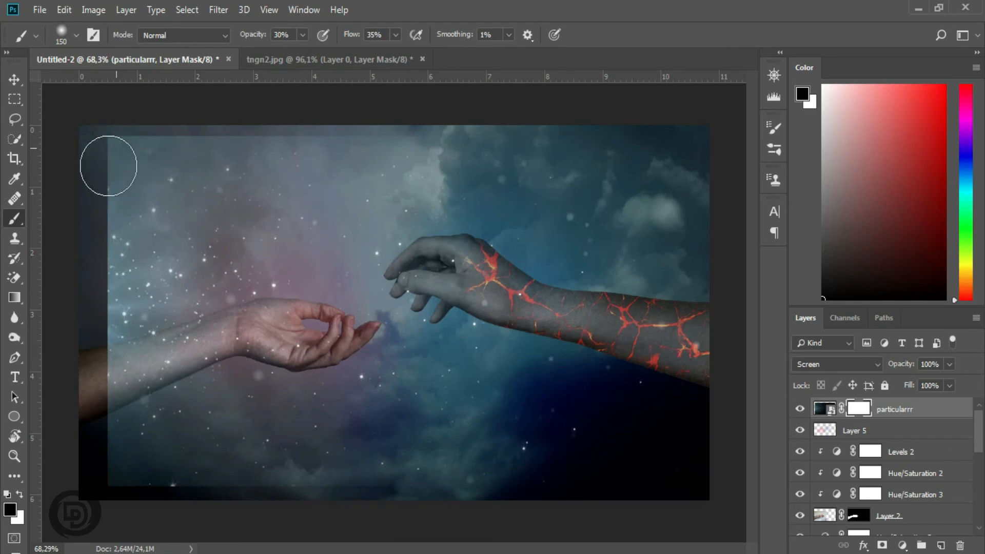
{"action": "left_click", "coordinate": [111, 152]}
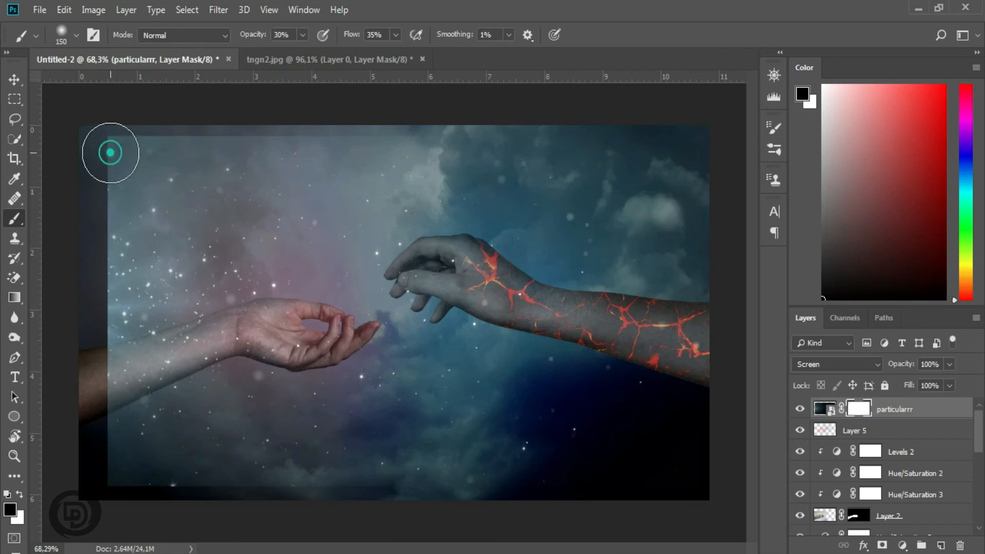
{"action": "left_click", "coordinate": [302, 36]}
{"action": "left_click_drag", "start_coordinate": [303, 52], "coordinate": [382, 56]}
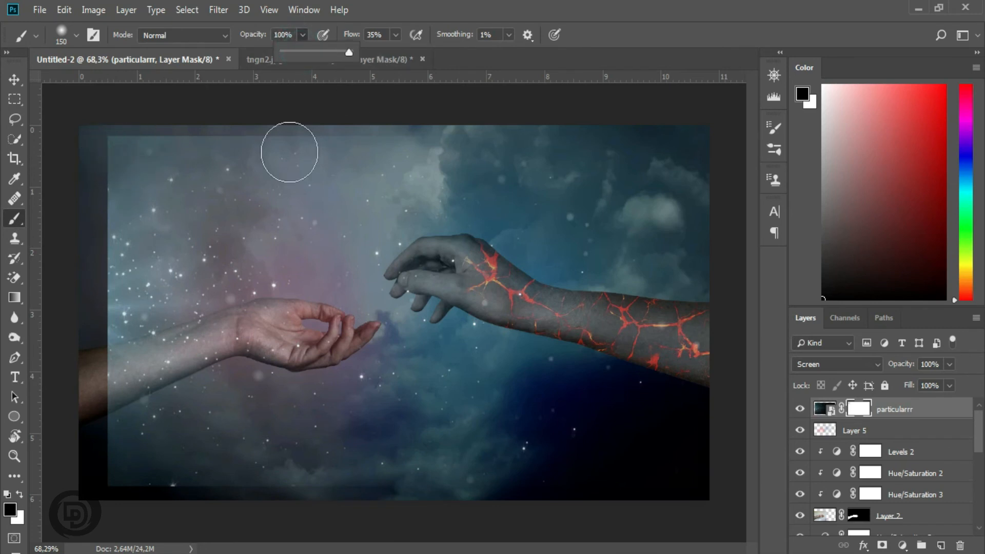
{"action": "mouse_move", "coordinate": [130, 165]}
{"action": "left_mouse_down"}
{"action": "mouse_move", "coordinate": [170, 143]}
{"action": "mouse_move", "coordinate": [391, 136]}
{"action": "mouse_move", "coordinate": [99, 159]}
{"action": "mouse_move", "coordinate": [97, 288]}
{"action": "mouse_move", "coordinate": [231, 502]}
{"action": "mouse_move", "coordinate": [613, 477]}
{"action": "mouse_move", "coordinate": [77, 154]}
{"action": "mouse_move", "coordinate": [134, 437]}
{"action": "left_mouse_up"}
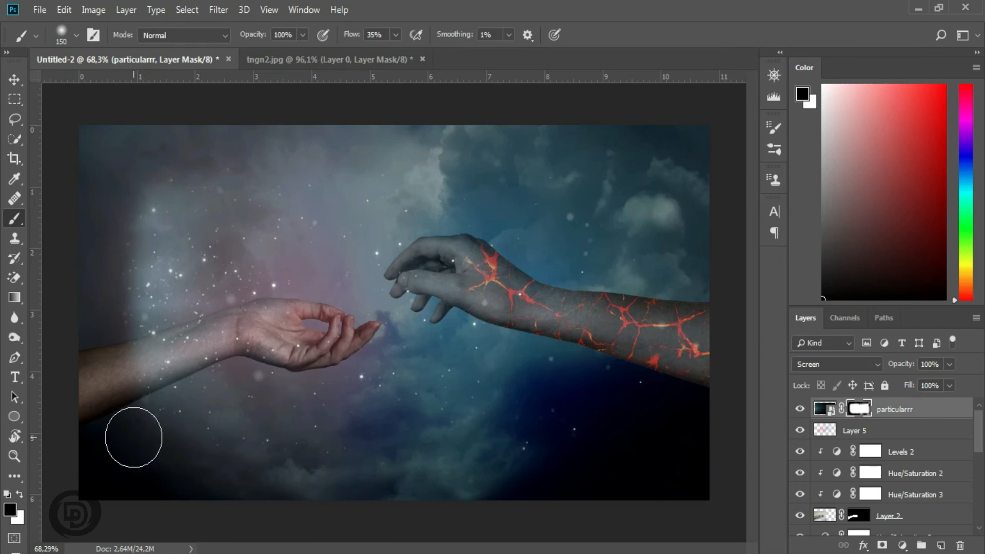
Lower the particularrr layer's opacity to 48% and enlarge it to about 117% so it covers the whole canvas.
{"action": "left_click", "coordinate": [949, 365]}
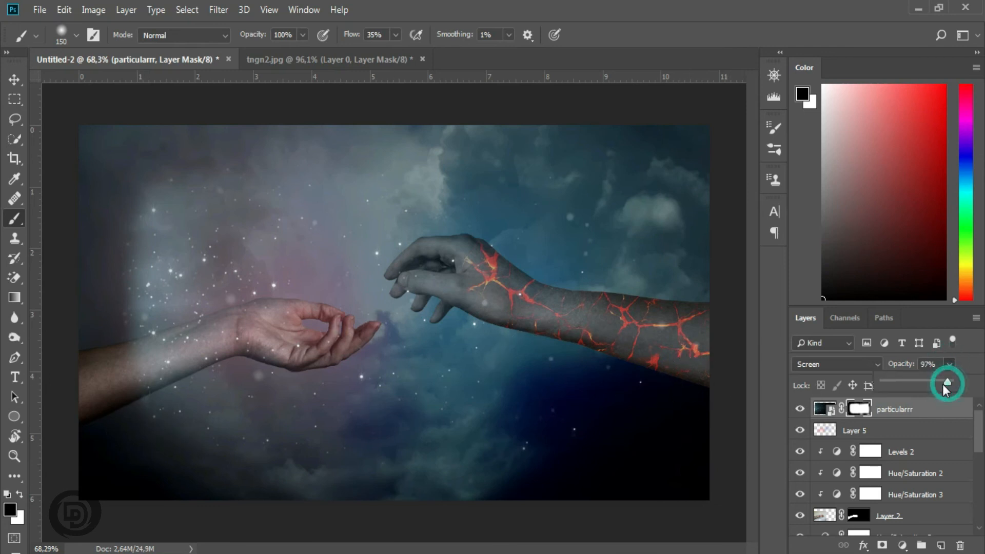
{"action": "left_click_drag", "start_coordinate": [918, 386], "coordinate": [916, 383]}
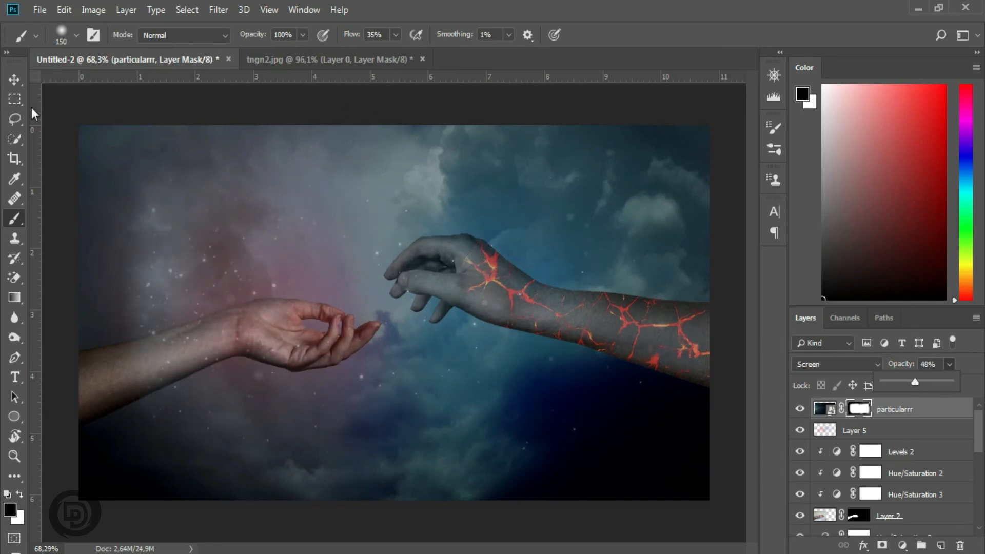
{"action": "left_click", "coordinate": [14, 79]}
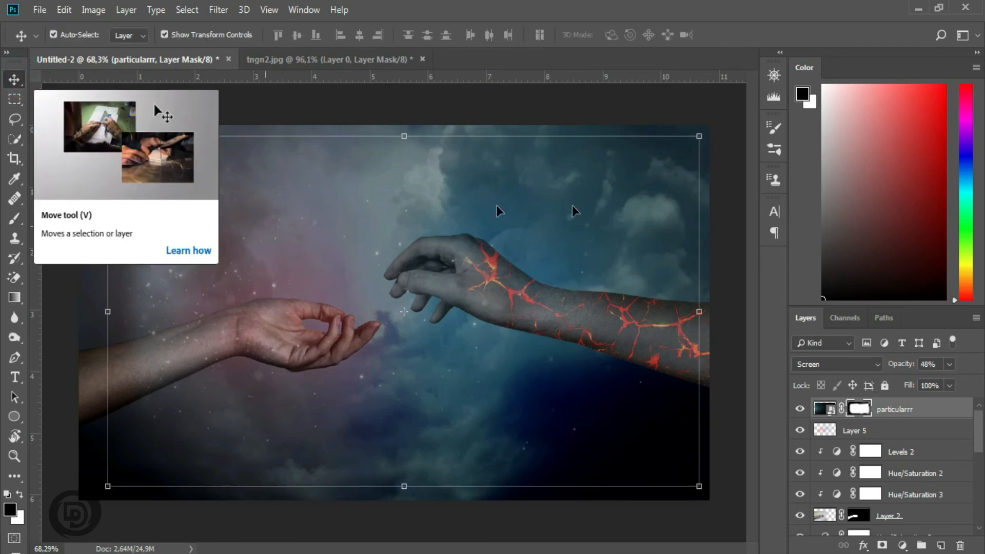
{"action": "left_click_drag", "start_coordinate": [701, 139], "coordinate": [716, 125]}
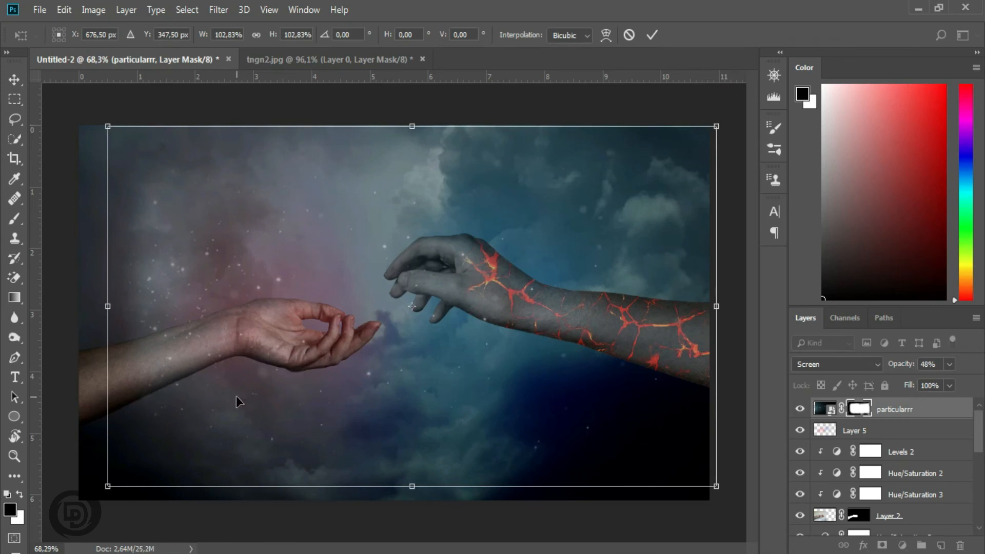
{"action": "left_click_drag", "start_coordinate": [105, 490], "coordinate": [30, 538]}
{"action": "left_click_drag", "start_coordinate": [502, 168], "coordinate": [512, 165]}
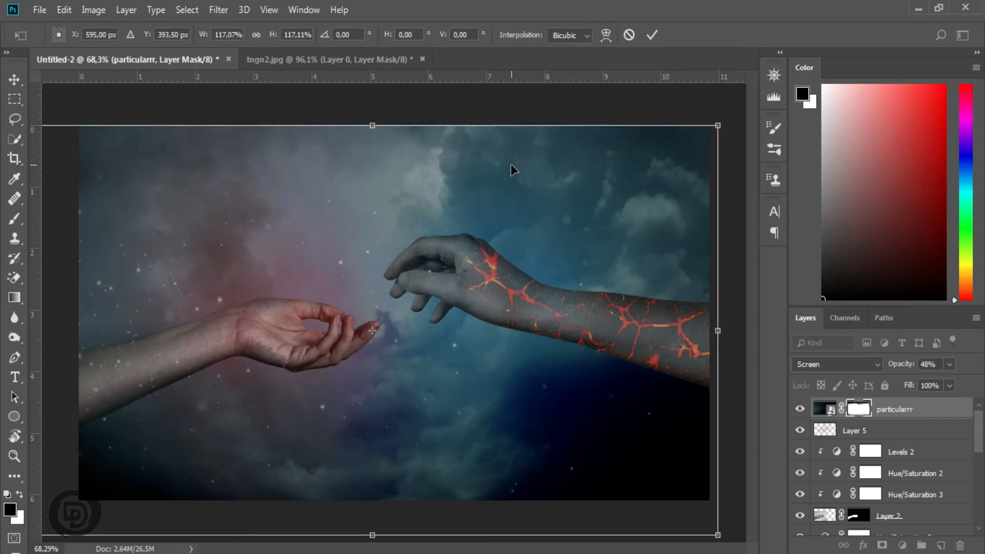
{"action": "left_click", "coordinate": [651, 39]}
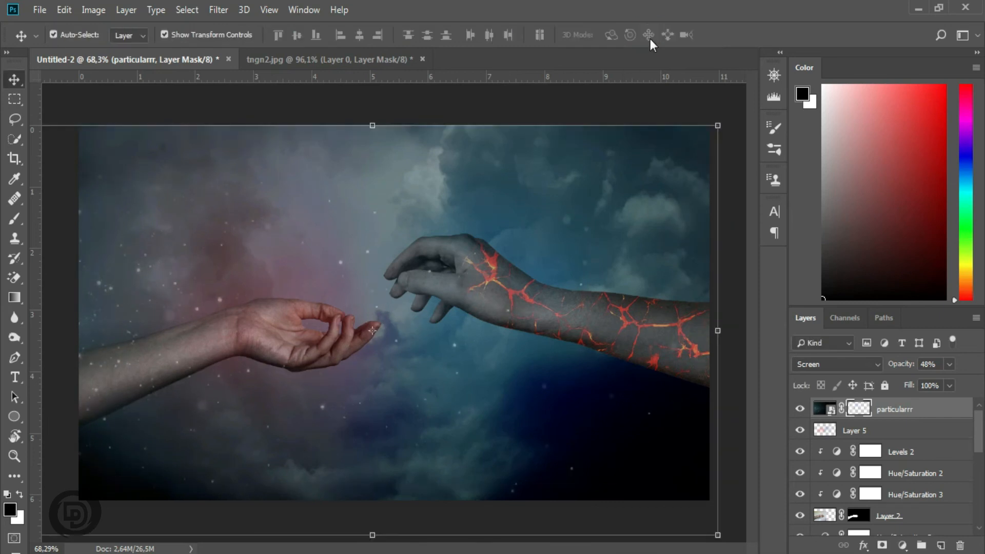
{"action": "left_click", "coordinate": [621, 105]}
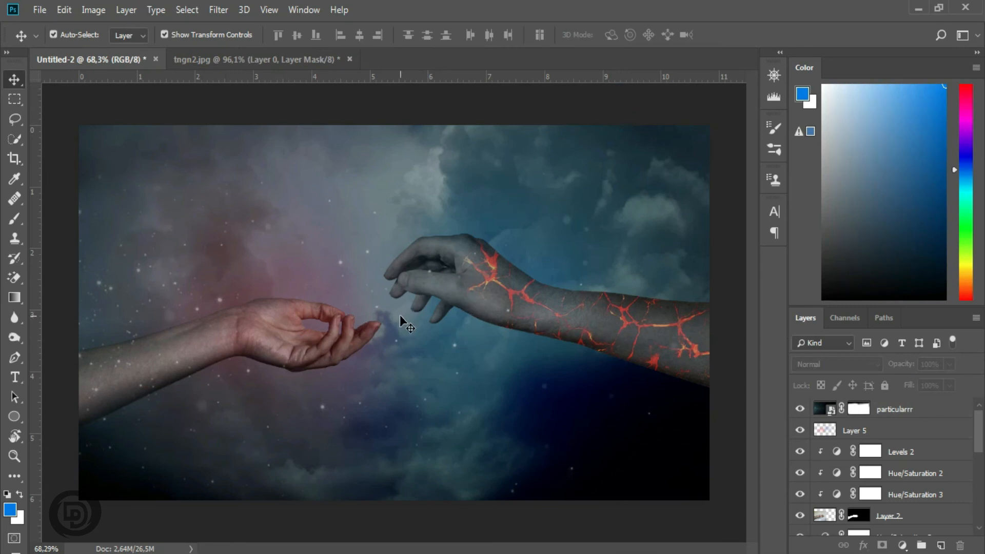
Add a Levels adjustment clipped to the particularrr layer and set its black input level to 50.
{"action": "left_click", "coordinate": [936, 414]}
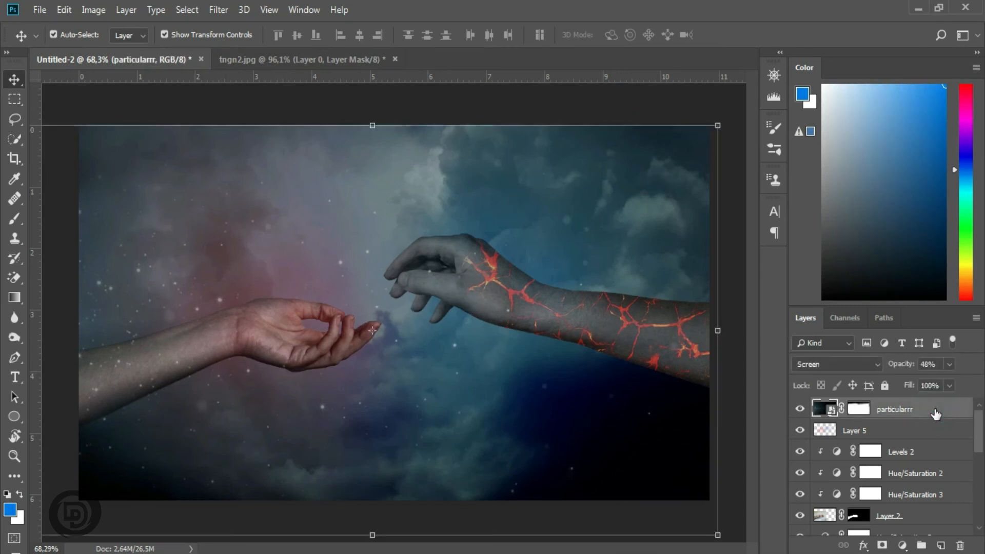
{"action": "left_click", "coordinate": [903, 546]}
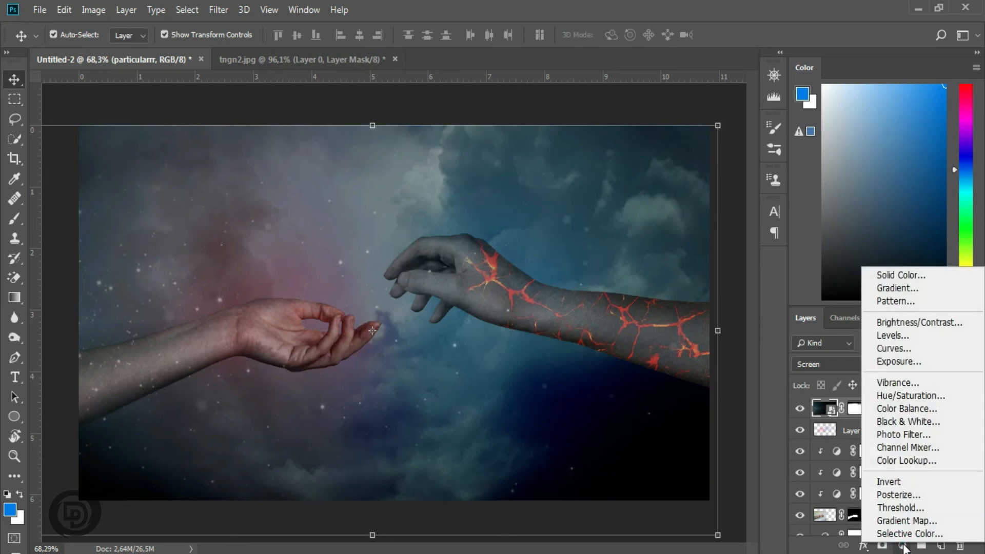
{"action": "left_click", "coordinate": [894, 337]}
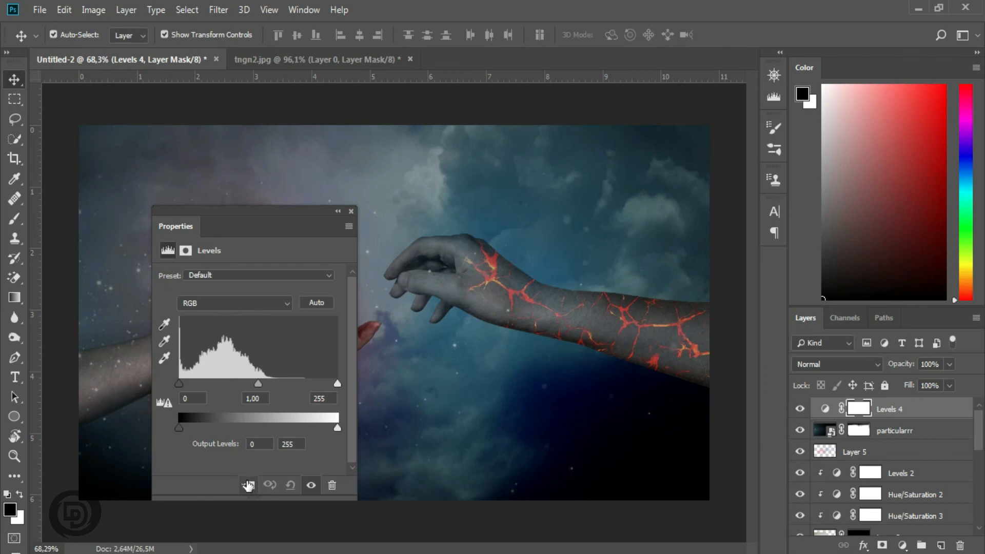
{"action": "left_click", "coordinate": [247, 484]}
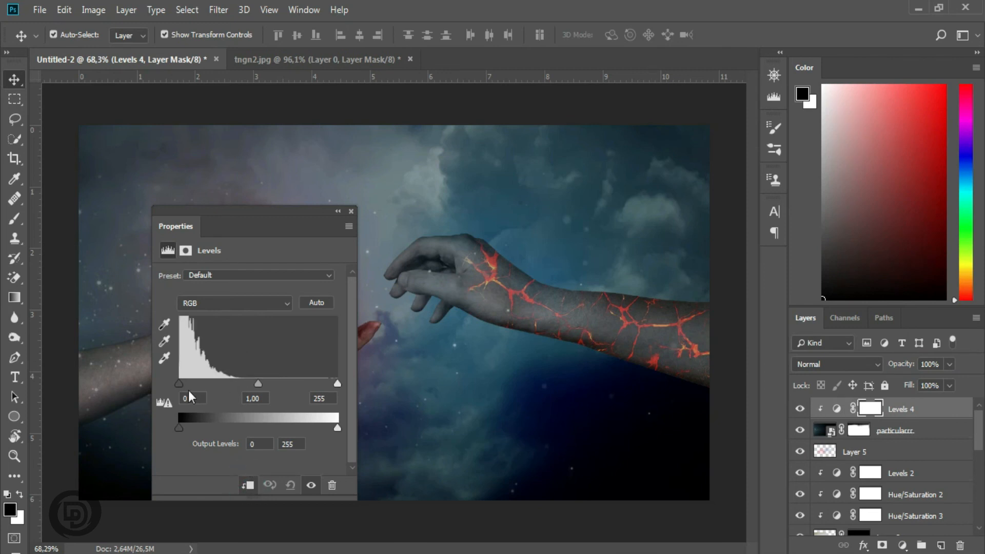
{"action": "left_click_drag", "start_coordinate": [179, 385], "coordinate": [211, 383]}
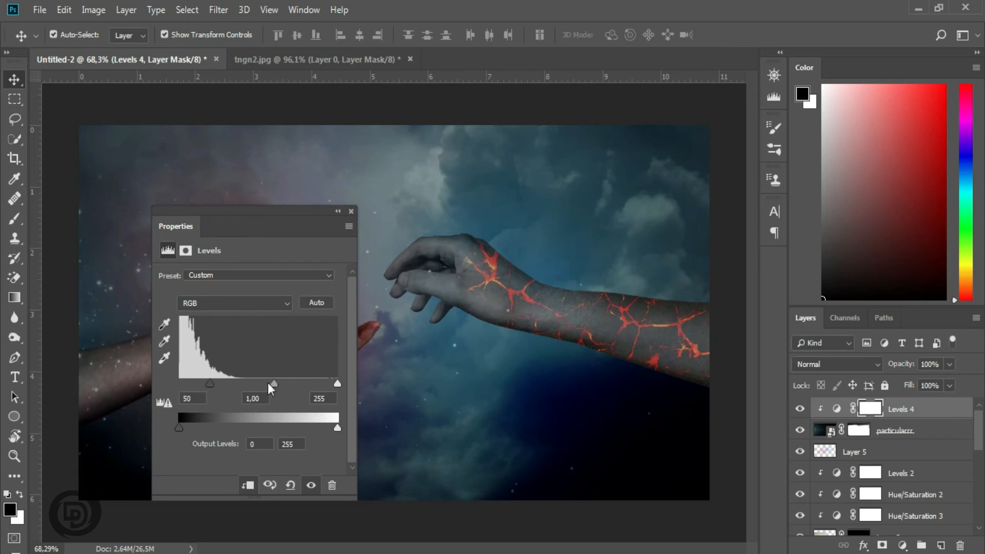
{"action": "left_click", "coordinate": [351, 211]}
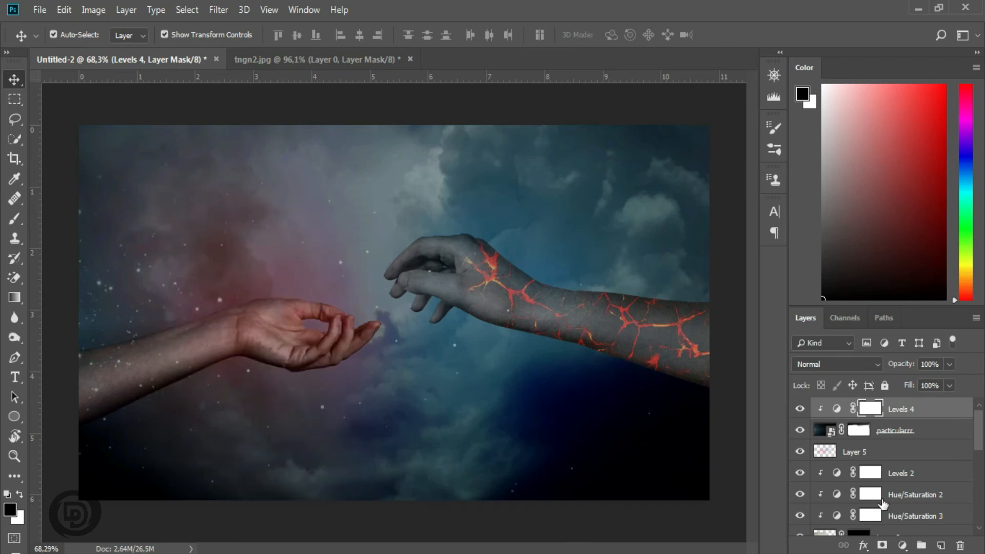
Paint a blue glow between the two hands on a new layer with a 400 px soft brush and set its blend mode to Soft Light.
{"action": "left_click", "coordinate": [935, 545]}
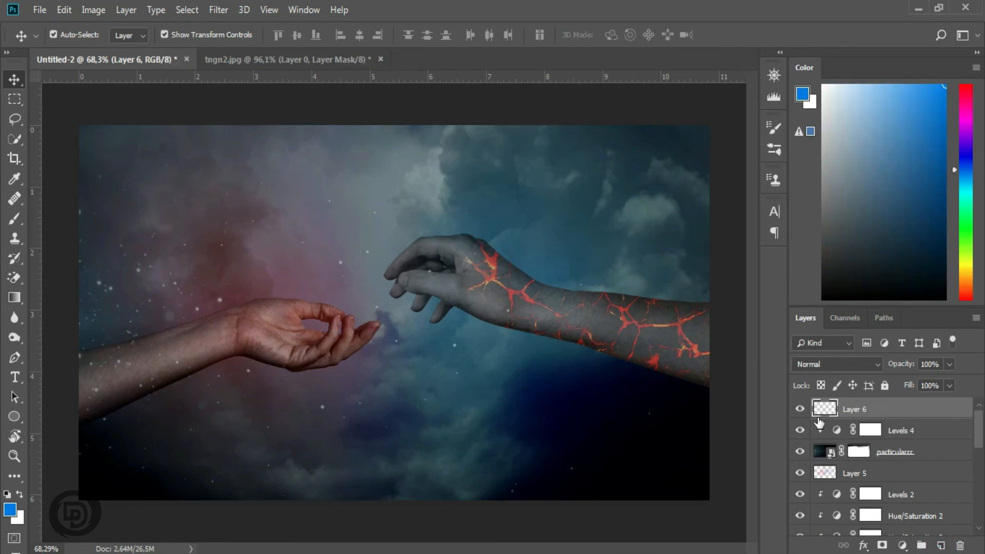
{"action": "left_click", "coordinate": [11, 219]}
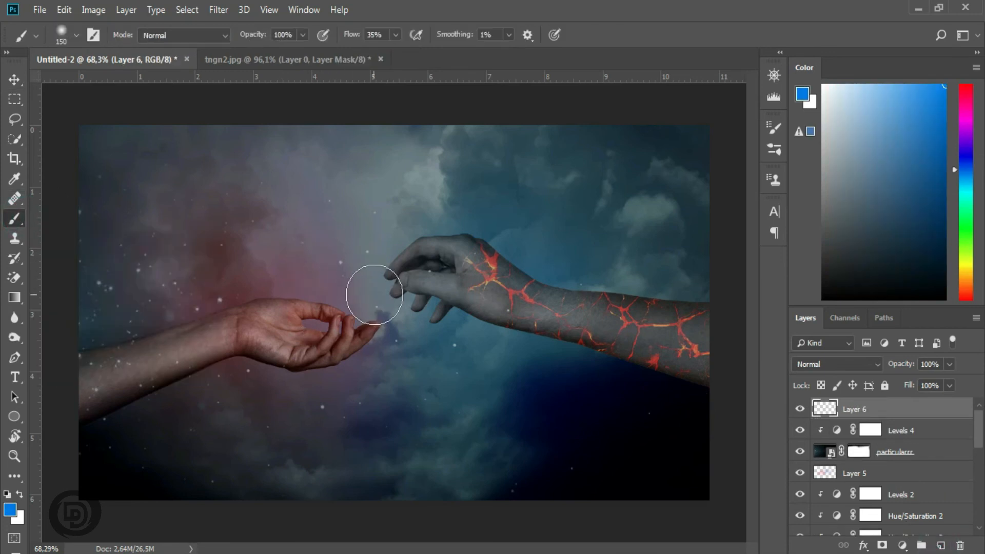
{"action": "key", "text": "bracketright"}
{"action": "key", "text": "bracketright"}
{"action": "key", "text": "bracketright"}
{"action": "key", "text": "bracketright"}
{"action": "key", "text": "bracketright"}
{"action": "left_click", "coordinate": [376, 297]}
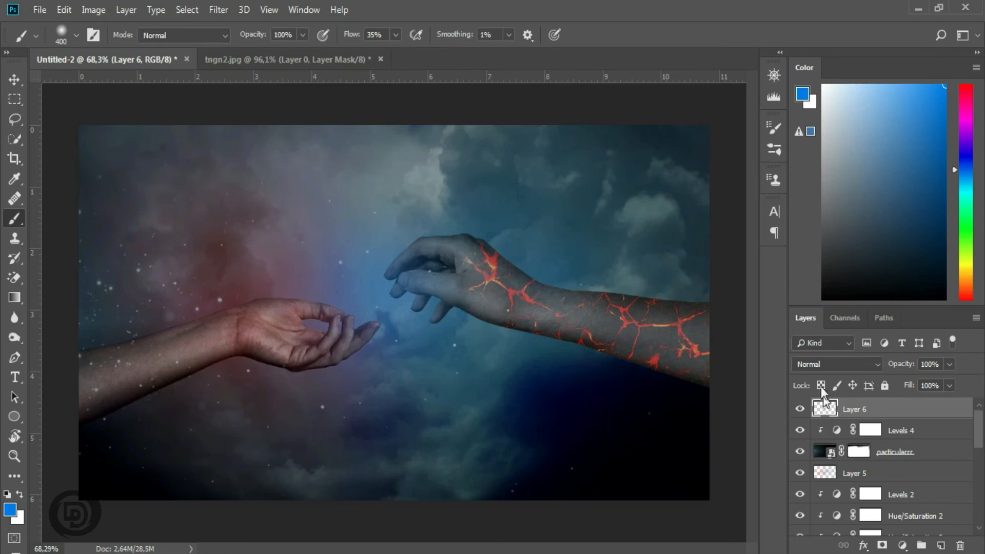
{"action": "left_click", "coordinate": [816, 366]}
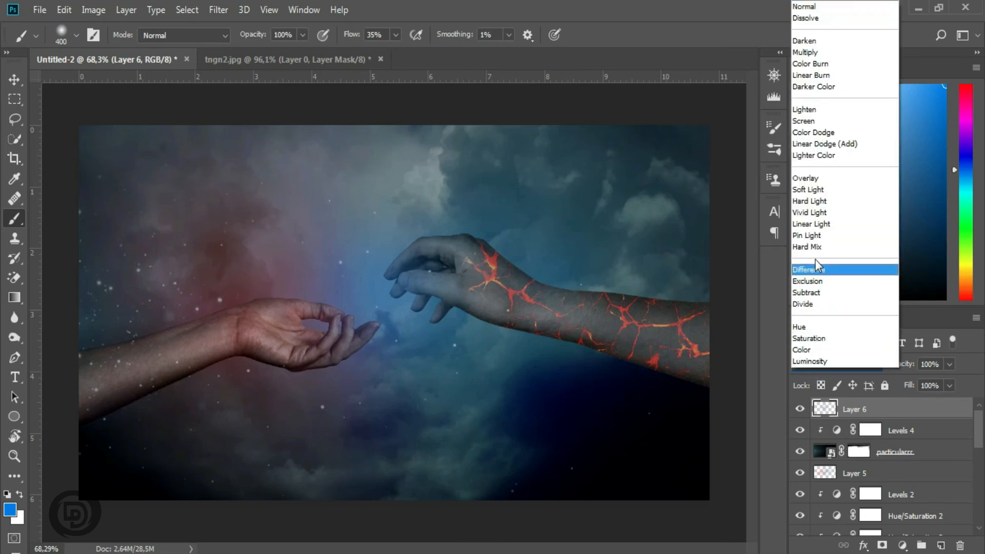
{"action": "left_click", "coordinate": [818, 193]}
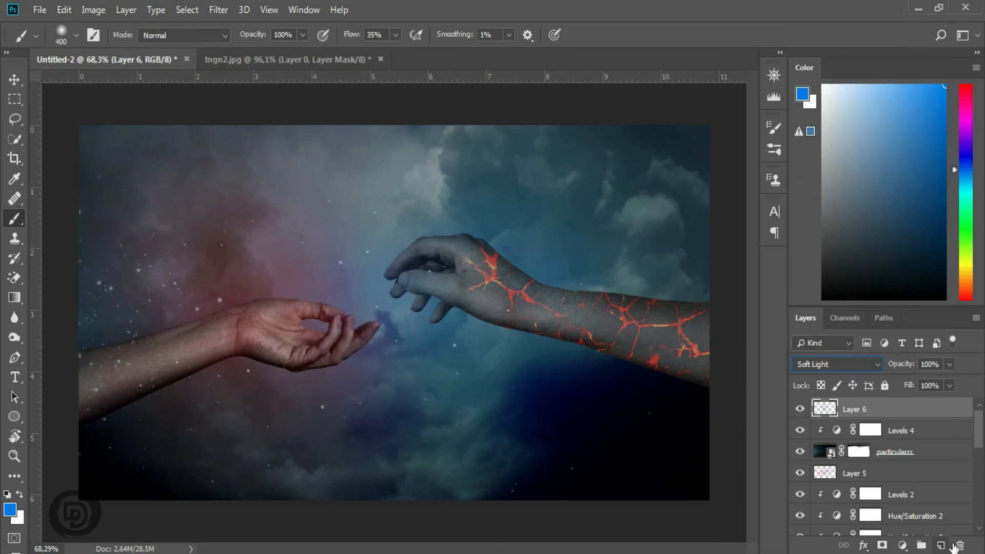
Add a new layer above Layer 6 and choose the Glass Dust 1 brush from the Broken Glass Brush Set.
{"action": "left_click", "coordinate": [942, 546]}
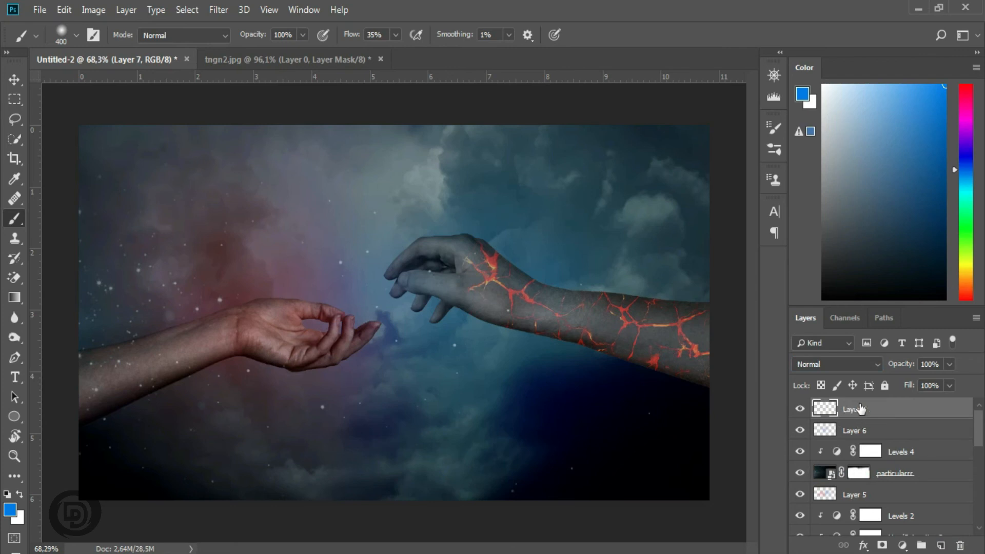
{"action": "left_click", "coordinate": [76, 36]}
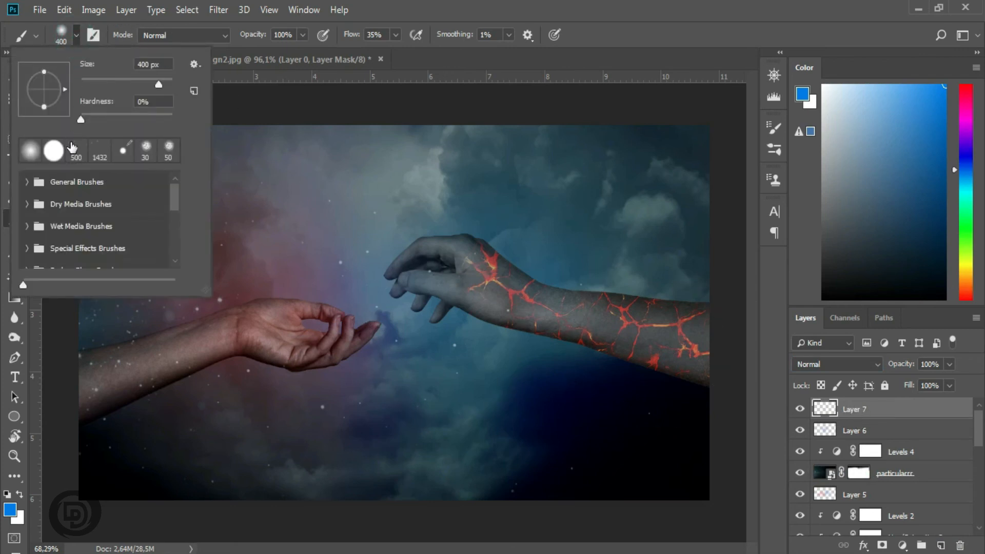
{"action": "left_click_drag", "start_coordinate": [174, 196], "coordinate": [174, 228]}
{"action": "left_click", "coordinate": [96, 231]}
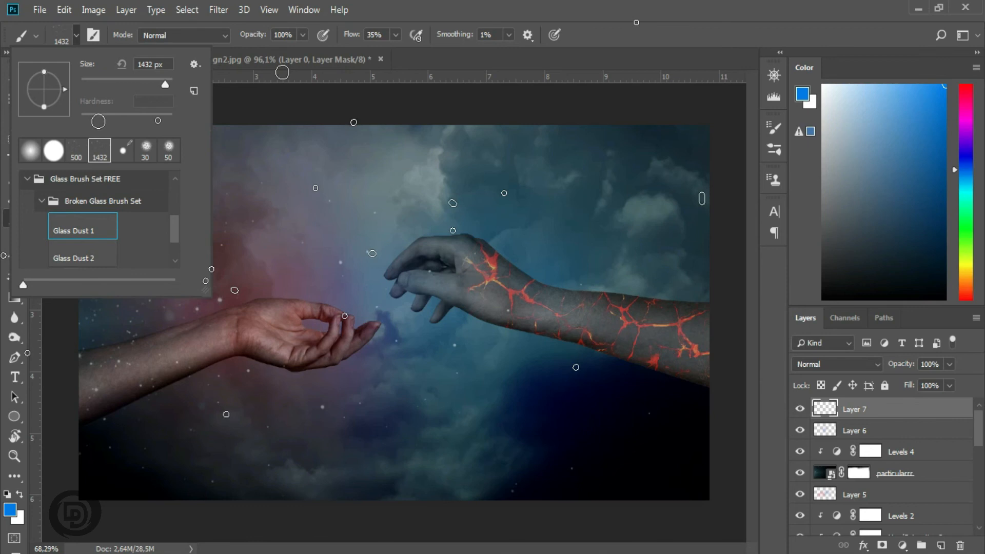
{"action": "left_click", "coordinate": [451, 53]}
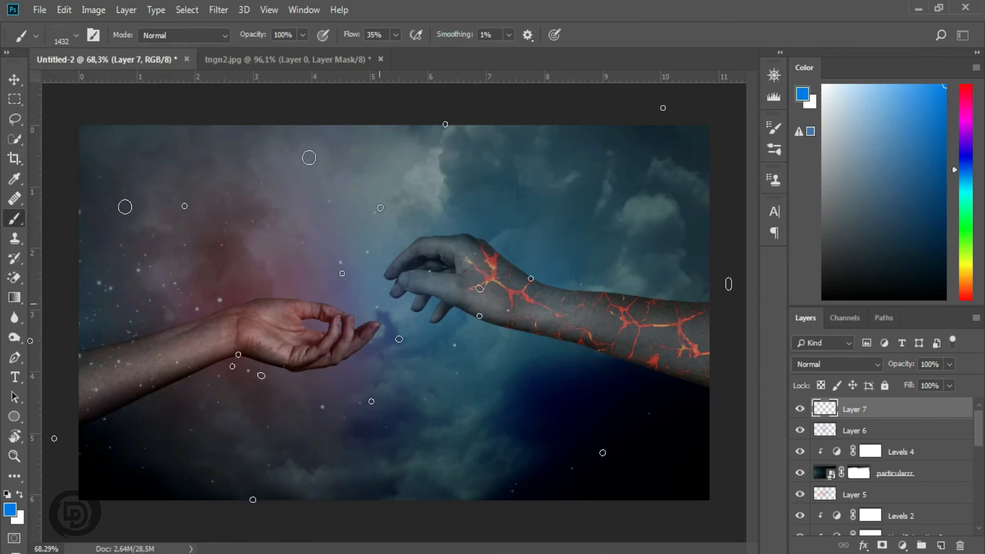
Reduce the Glass Dust 1 brush to 700 px and stamp blue dust specks across the image on Layer 7.
{"action": "key", "text": "bracketleft"}
{"action": "key", "text": "bracketleft"}
{"action": "key", "text": "bracketleft"}
{"action": "key", "text": "bracketleft"}
{"action": "key", "text": "bracketleft"}
{"action": "key", "text": "bracketleft"}
{"action": "key", "text": "bracketleft"}
{"action": "key", "text": "bracketright"}
{"action": "key", "text": "bracketright"}
{"action": "key", "text": "bracketleft"}
{"action": "key", "text": "bracketleft"}
{"action": "key", "text": "bracketleft"}
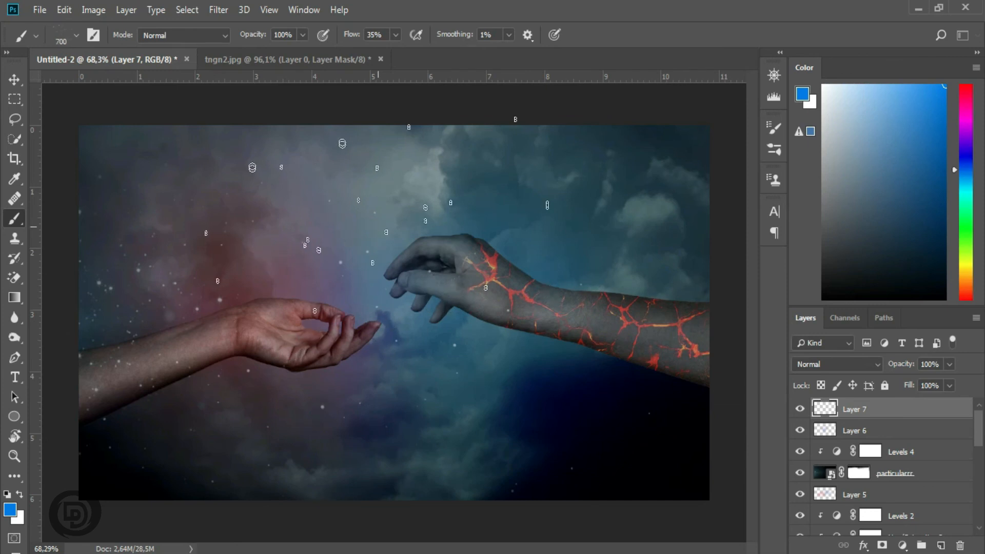
{"action": "left_click", "coordinate": [454, 210]}
{"action": "left_click", "coordinate": [581, 159]}
{"action": "left_click", "coordinate": [132, 452]}
Add a mask to Layer 7 and paint black over the most prominent blue specks with a 90 px soft round brush.
{"action": "left_click", "coordinate": [882, 545]}
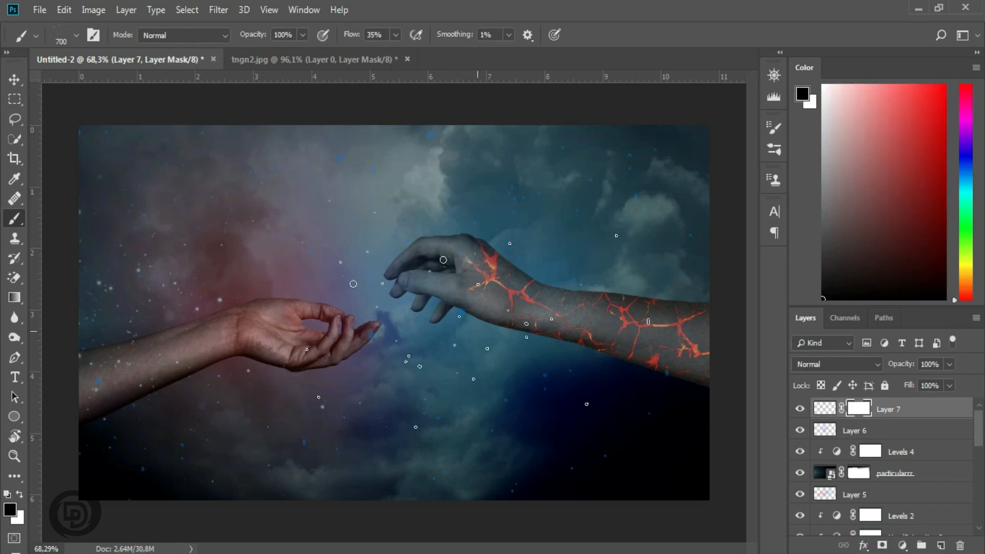
{"action": "left_click", "coordinate": [75, 37]}
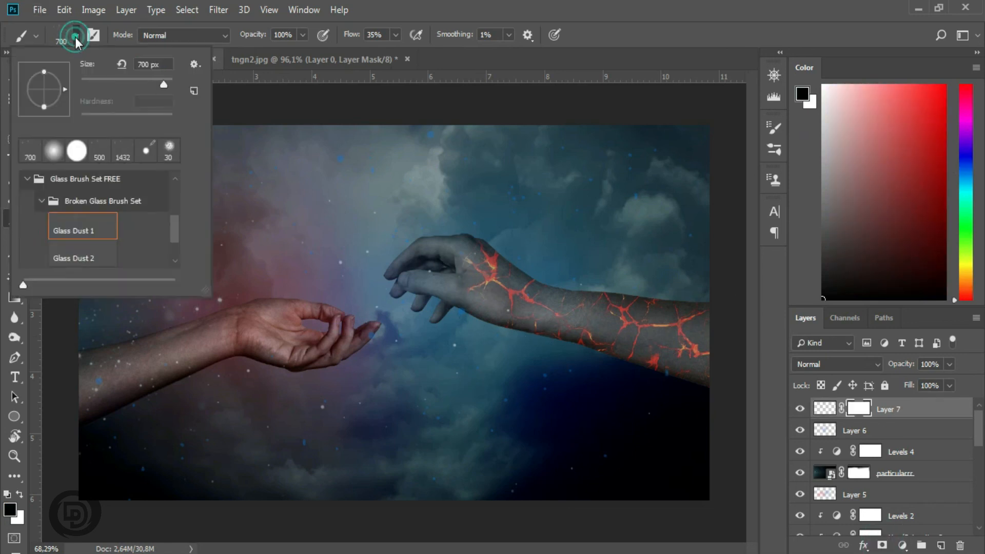
{"action": "left_click", "coordinate": [54, 149]}
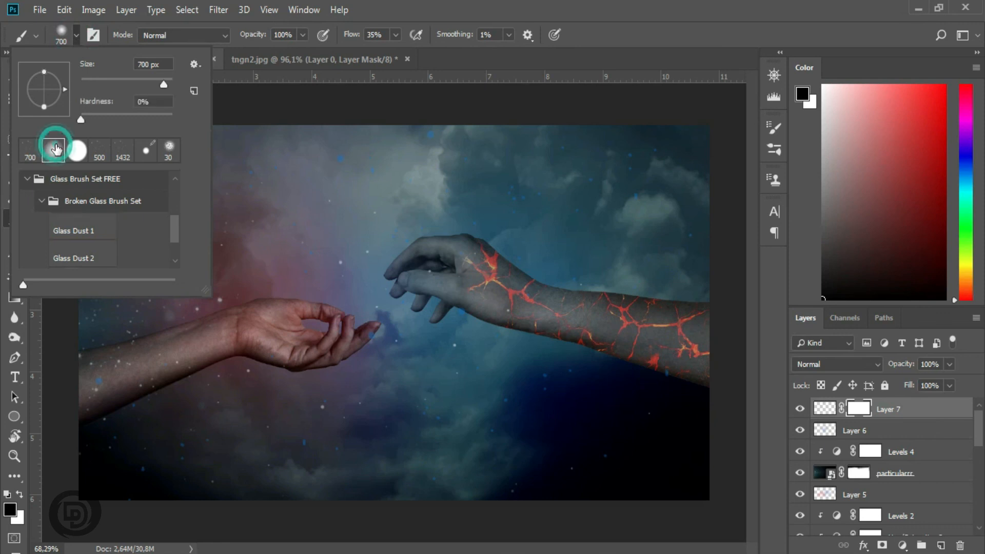
{"action": "left_click", "coordinate": [43, 204]}
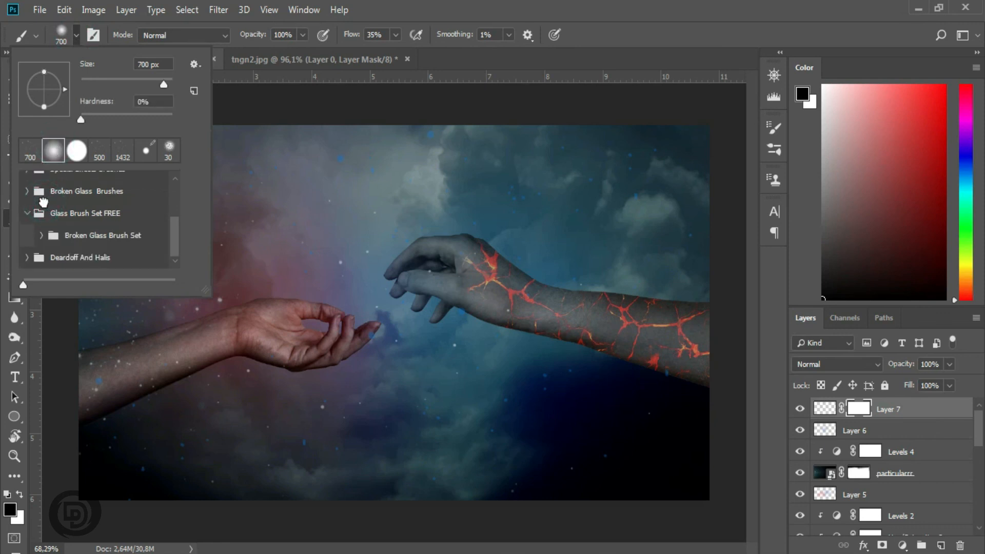
{"action": "left_click", "coordinate": [425, 62]}
{"action": "key", "text": "bracketleft"}
{"action": "key", "text": "bracketleft"}
{"action": "key", "text": "bracketleft"}
{"action": "key", "text": "bracketleft"}
{"action": "key", "text": "bracketleft"}
{"action": "key", "text": "bracketleft"}
{"action": "key", "text": "bracketleft"}
{"action": "key", "text": "bracketleft"}
{"action": "key", "text": "bracketleft"}
{"action": "key", "text": "bracketleft"}
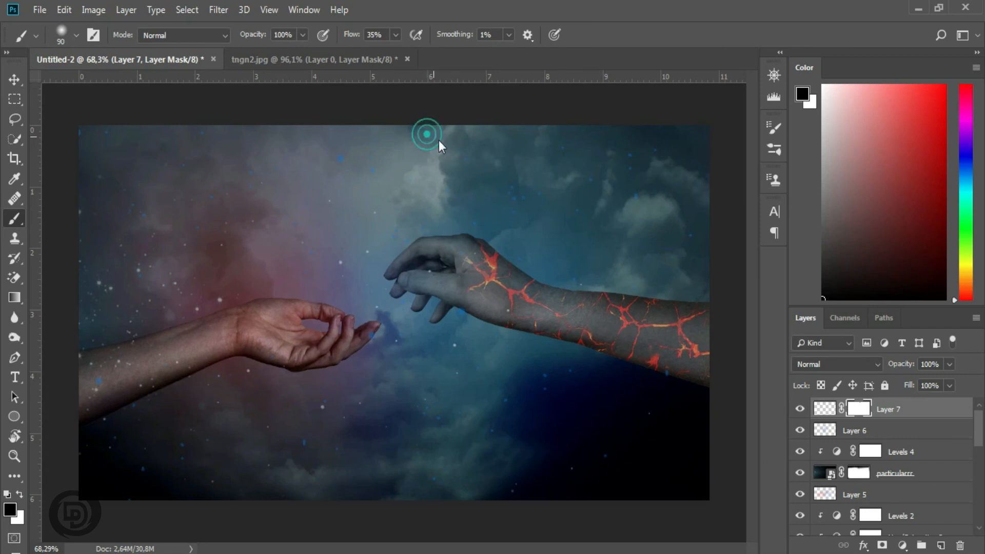
{"action": "left_click", "coordinate": [97, 380]}
{"action": "left_click", "coordinate": [631, 209]}
{"action": "left_click", "coordinate": [422, 418]}
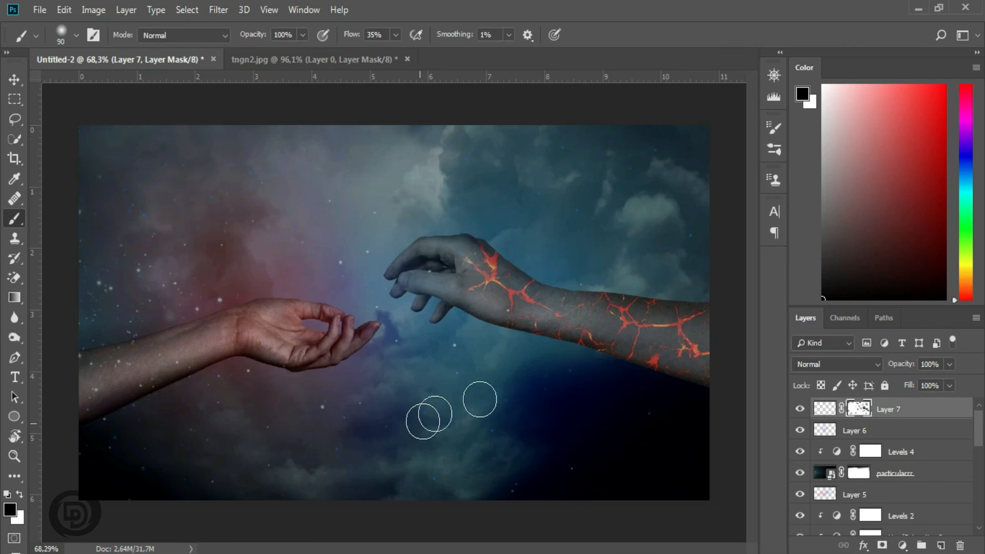
Paint black on the particularrr layer's mask over both hands and forearms to remove the particles covering the skin.
{"action": "left_click", "coordinate": [899, 474]}
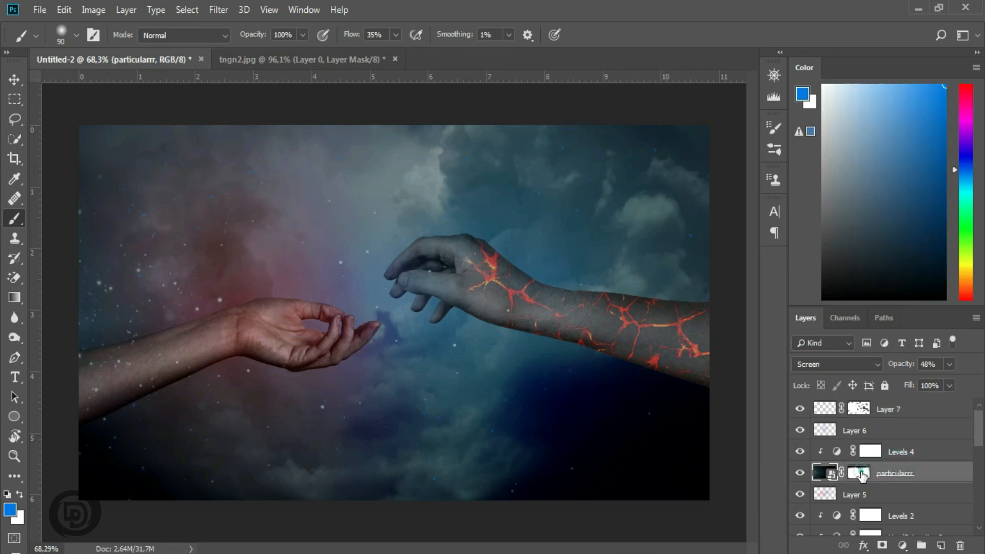
{"action": "left_click", "coordinate": [858, 473]}
{"action": "key", "text": "d"}
{"action": "left_click", "coordinate": [429, 269]}
{"action": "left_click", "coordinate": [498, 296]}
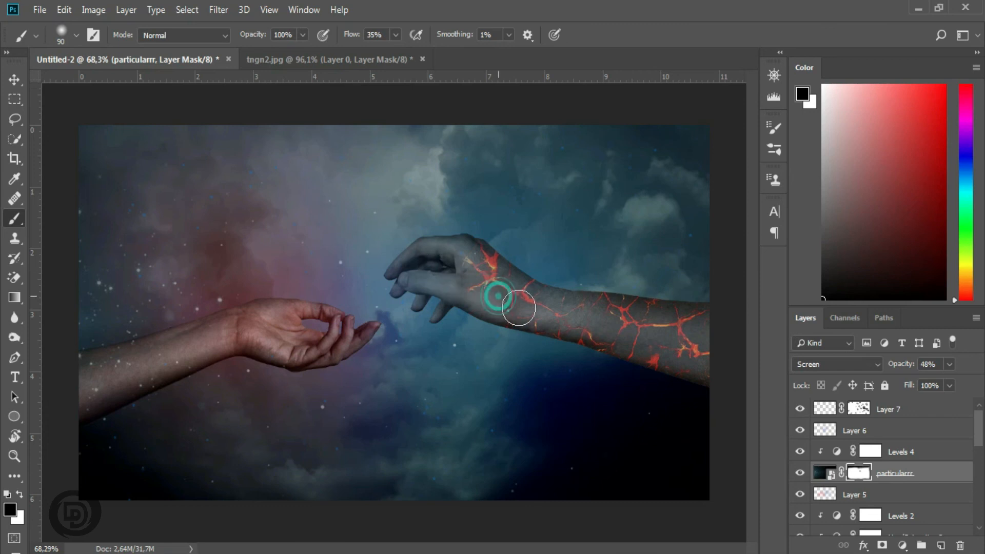
{"action": "left_click", "coordinate": [260, 337]}
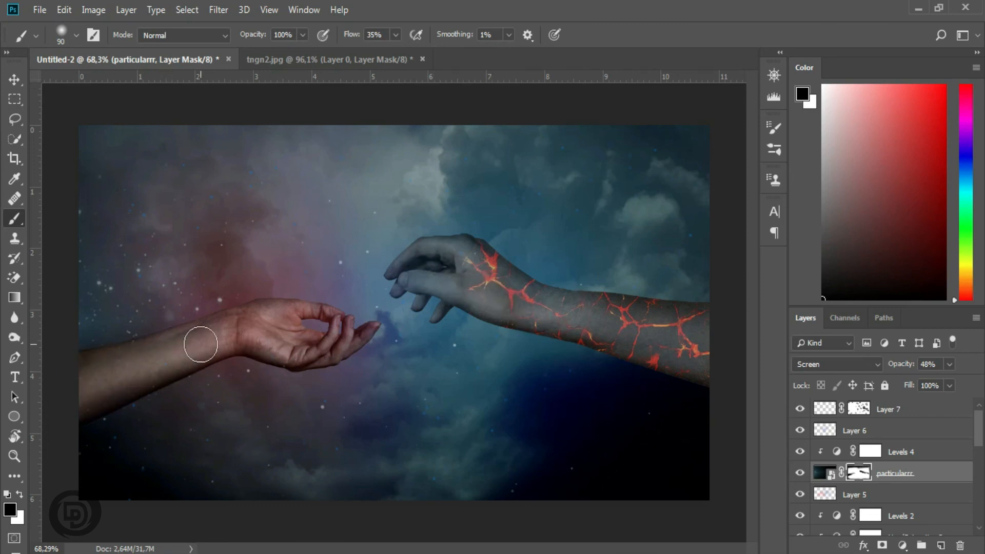
Group all layers from Layer 7 down to awann, excluding Background, and name the group Manipulation hand.
{"action": "key", "text": "v"}
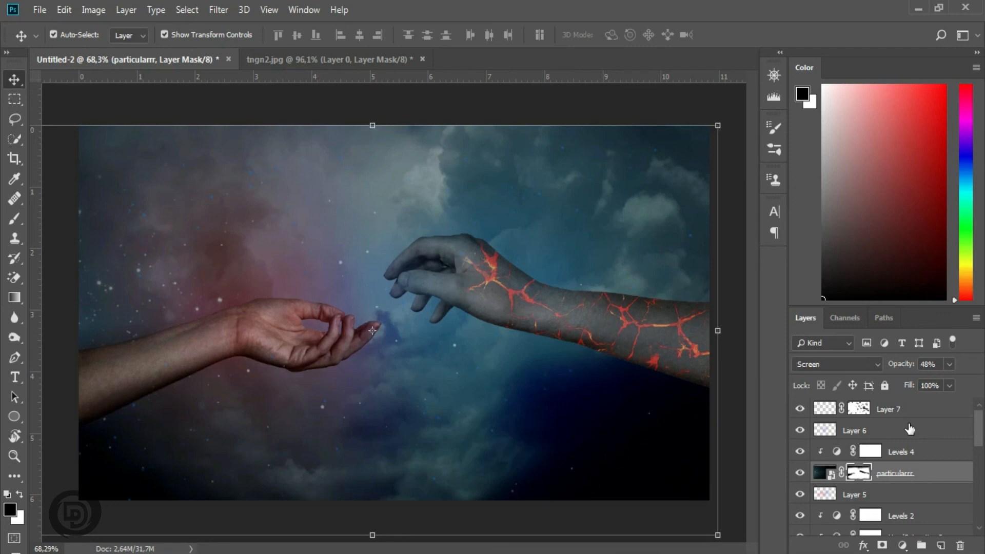
{"action": "left_click", "coordinate": [889, 408]}
{"action": "left_click_drag", "start_coordinate": [979, 431], "coordinate": [978, 524]}
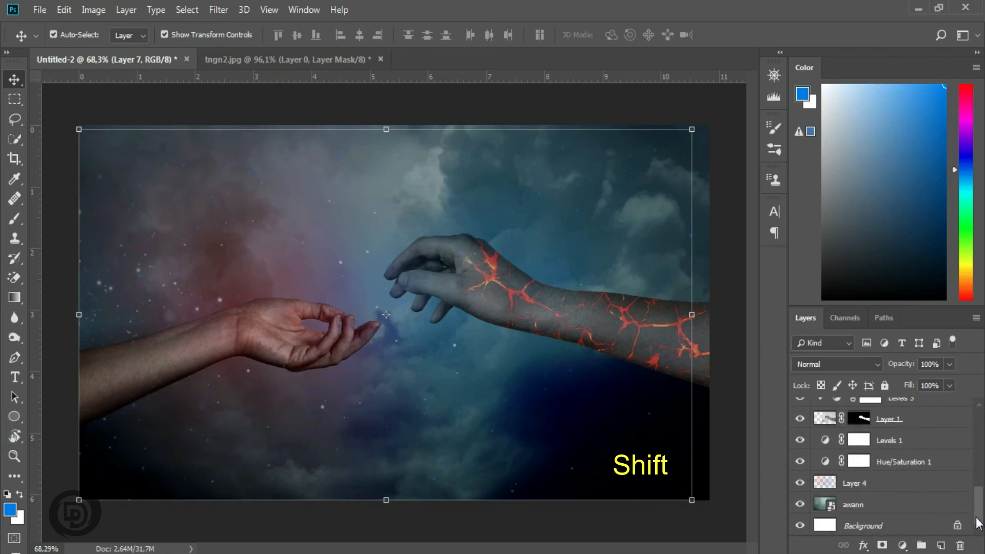
{"action": "left_click", "coordinate": [863, 528], "text": "shift"}
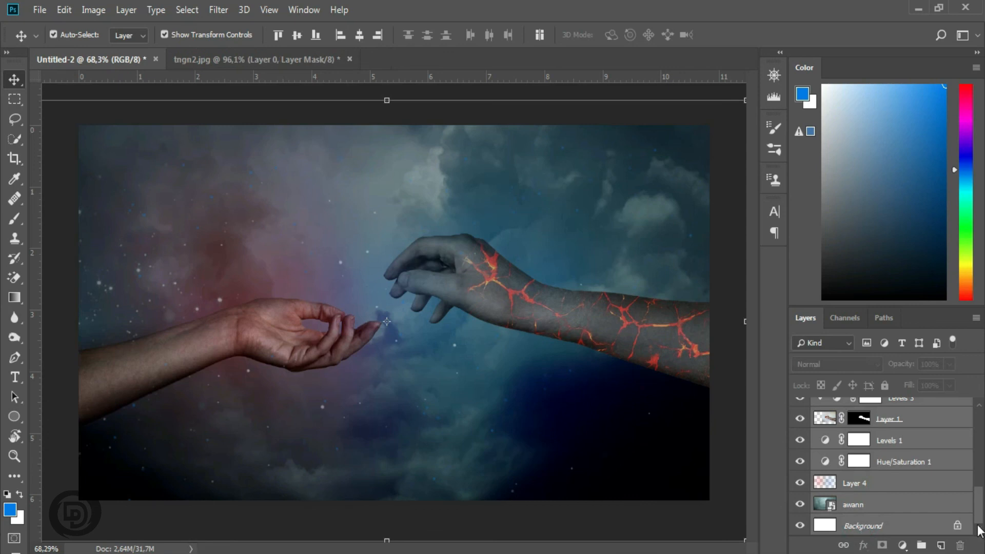
{"action": "left_click", "coordinate": [909, 526], "text": "ctrl"}
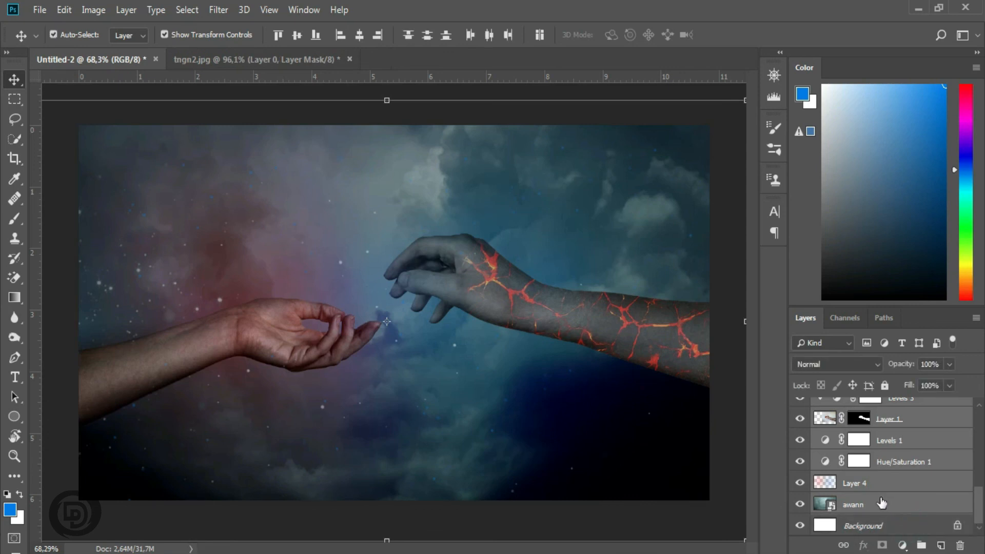
{"action": "left_click", "coordinate": [923, 545]}
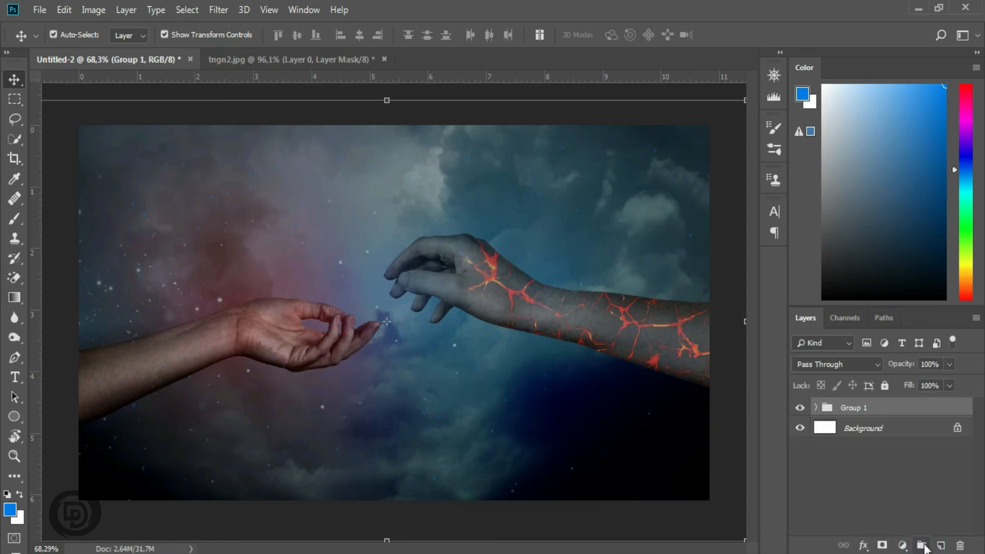
{"action": "double_click", "coordinate": [856, 409]}
{"action": "type", "text": "Manipulation hand"}
{"action": "key", "text": "Return"}
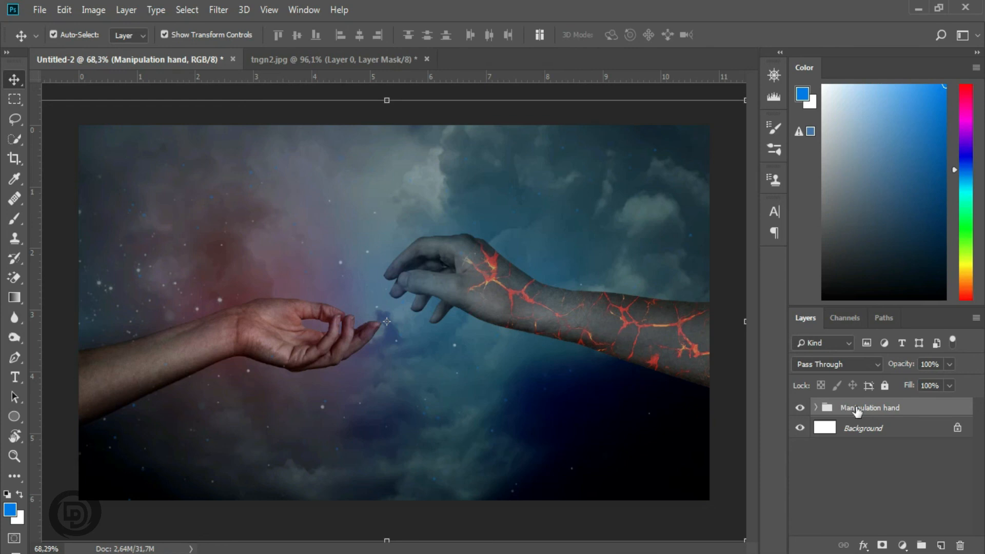
Duplicate the Manipulation hand group and hide the copy.
{"action": "key", "text": "ctrl+j"}
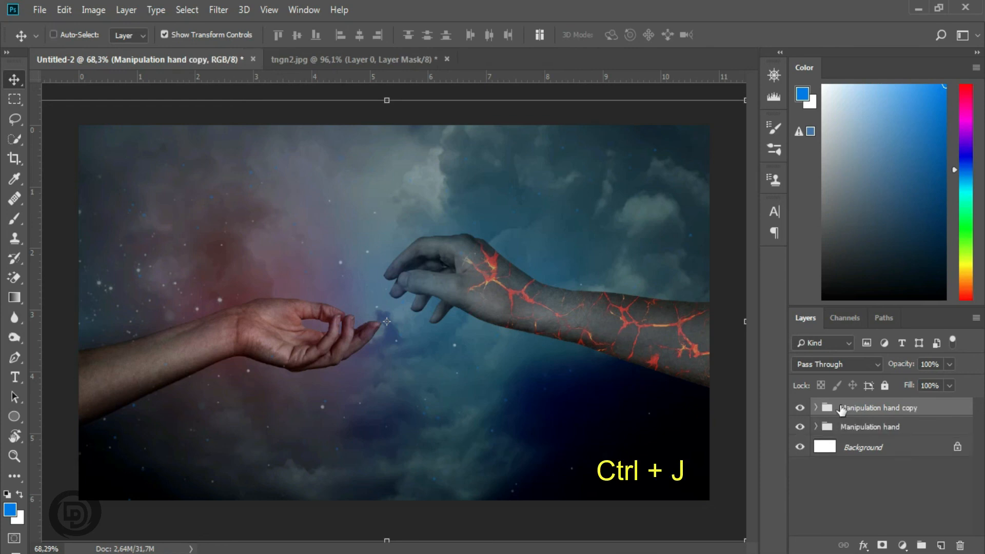
{"action": "left_click", "coordinate": [800, 409]}
{"action": "left_click", "coordinate": [849, 431]}
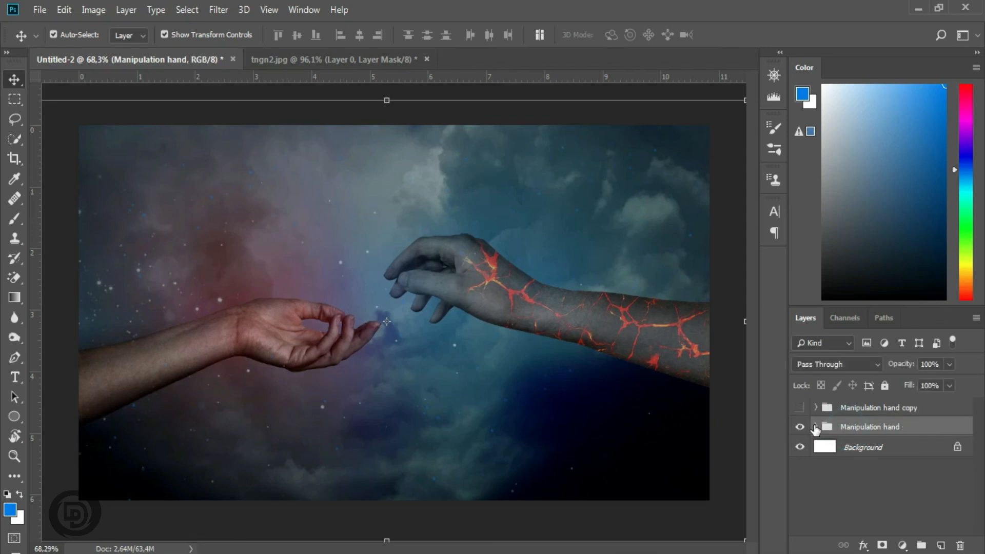
Merge all layers inside the Manipulation hand group, from Layer 7 down to awann, into one layer.
{"action": "left_click", "coordinate": [816, 427]}
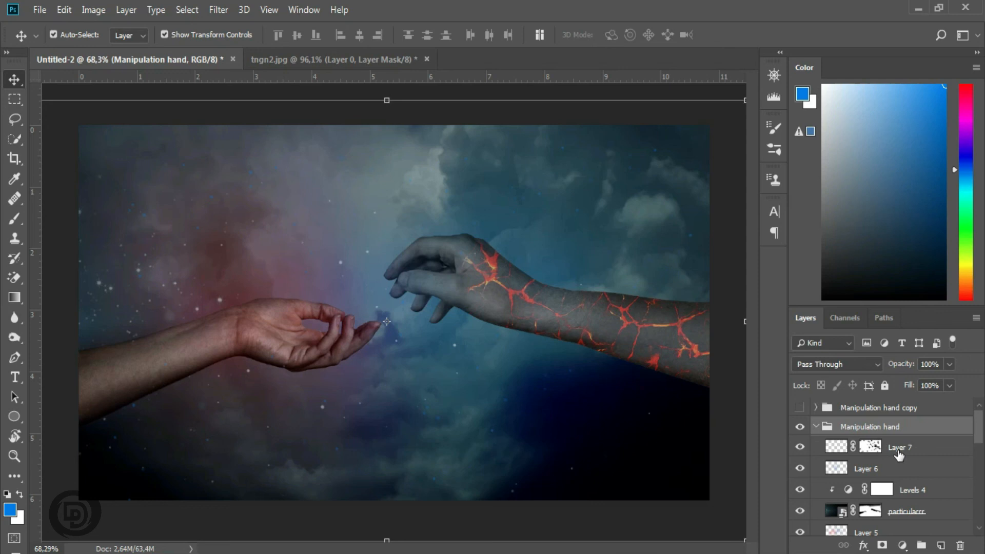
{"action": "left_click", "coordinate": [898, 455]}
{"action": "left_click_drag", "start_coordinate": [978, 440], "coordinate": [982, 529]}
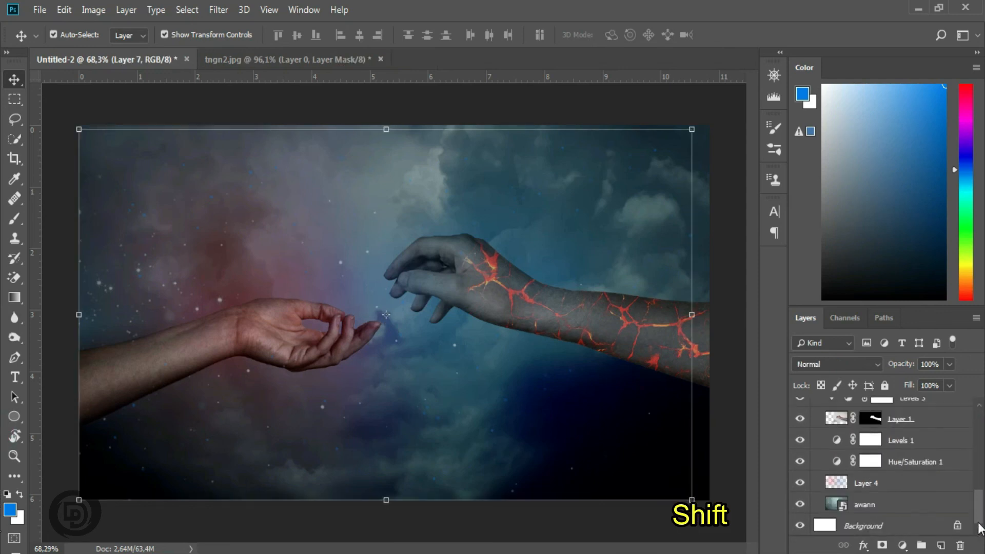
{"action": "left_click", "coordinate": [899, 505], "text": "shift"}
{"action": "key", "text": "ctrl+e"}
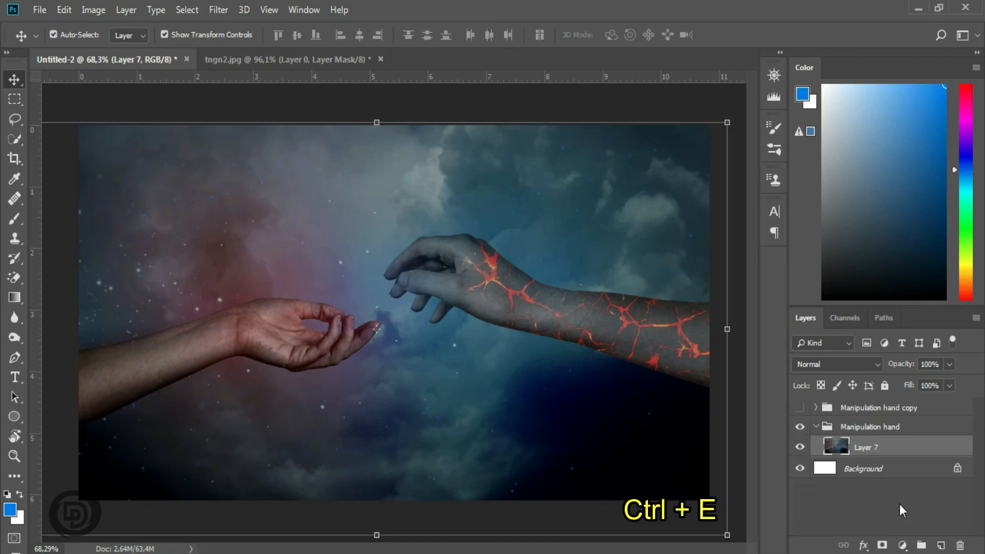
Move the merged Layer 7 out of the Manipulation hand group and delete the emptied group.
{"action": "left_click_drag", "start_coordinate": [866, 449], "coordinate": [877, 418]}
{"action": "left_click", "coordinate": [854, 449]}
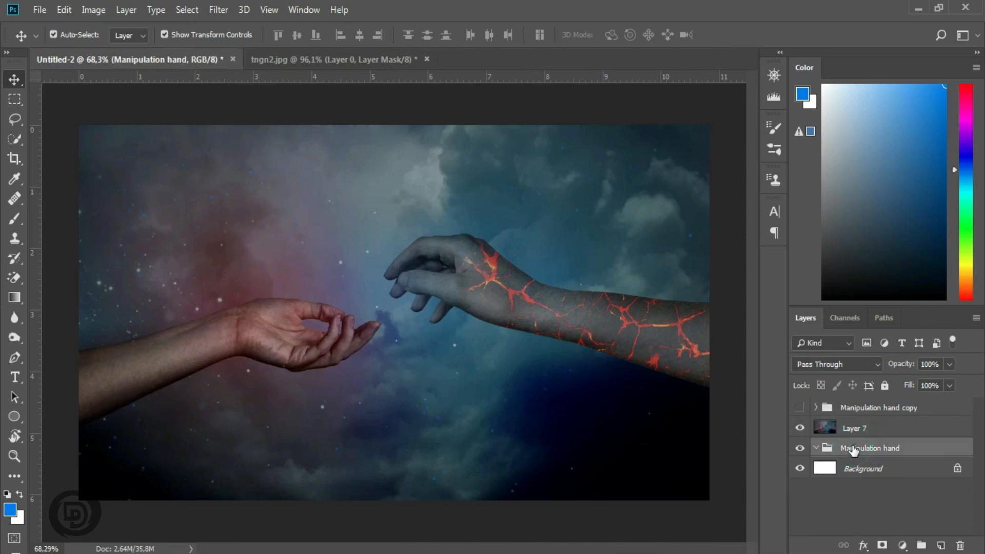
{"action": "key", "text": "Delete"}
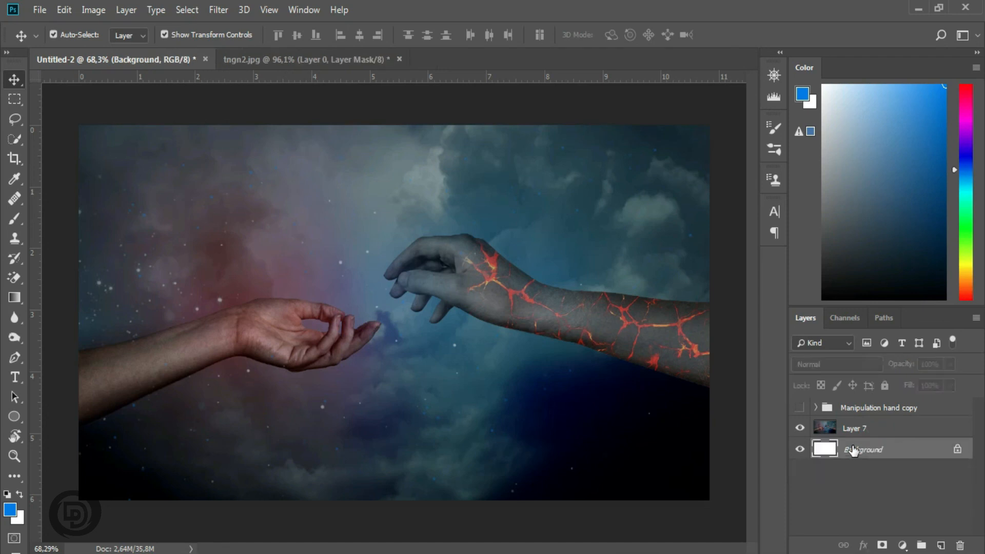
Add a Levels adjustment above Layer 7 with the input black point at 15 and white point at 212.
{"action": "left_click", "coordinate": [853, 429]}
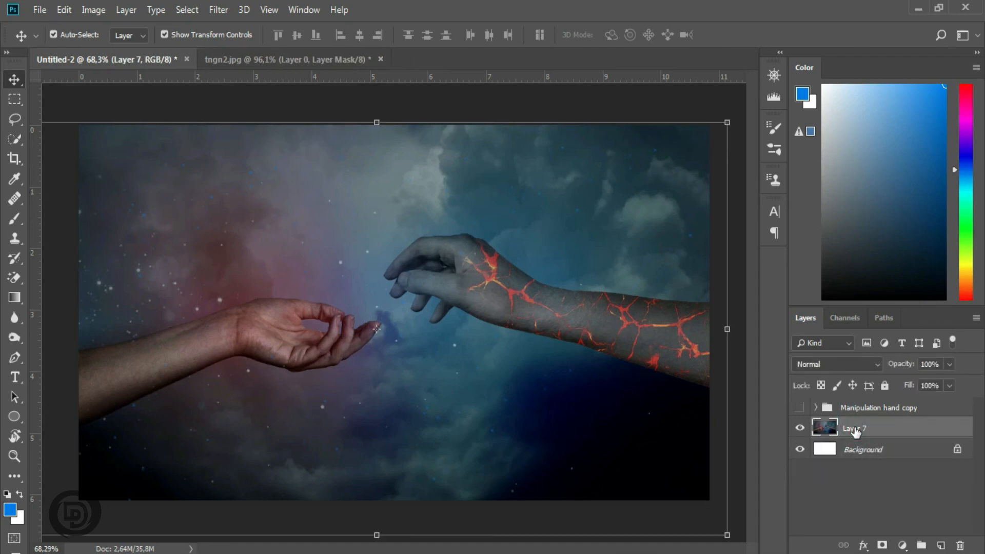
{"action": "left_click", "coordinate": [799, 429]}
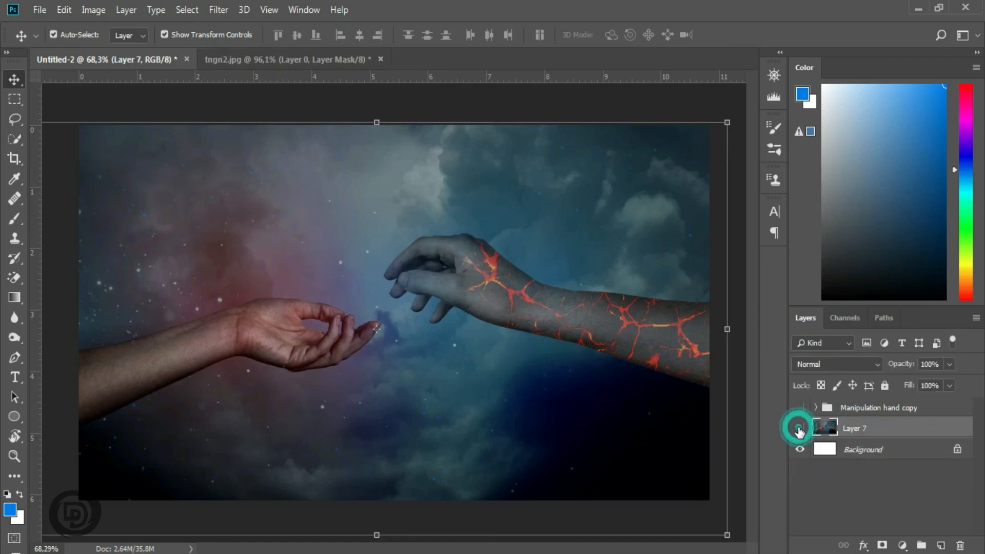
{"action": "left_click", "coordinate": [800, 429]}
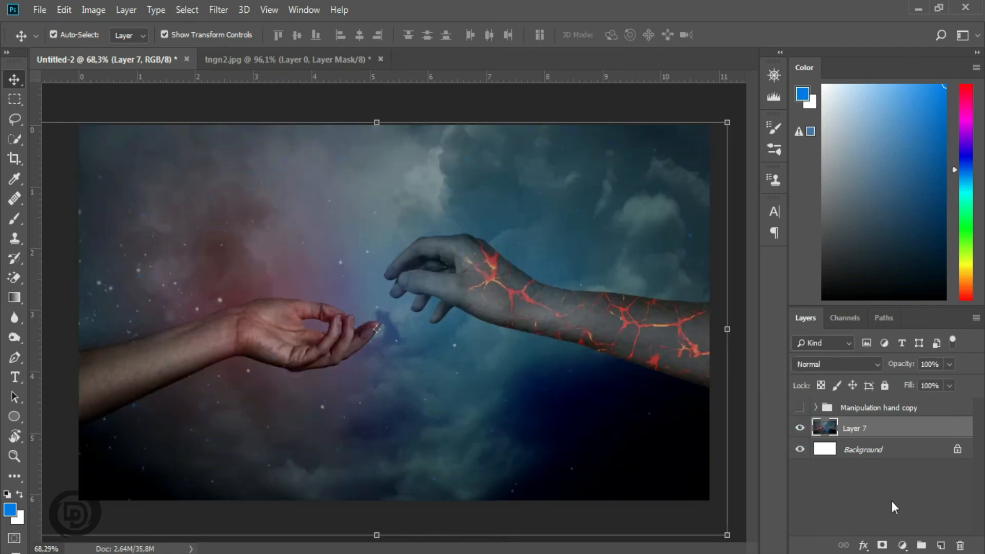
{"action": "left_click", "coordinate": [902, 545]}
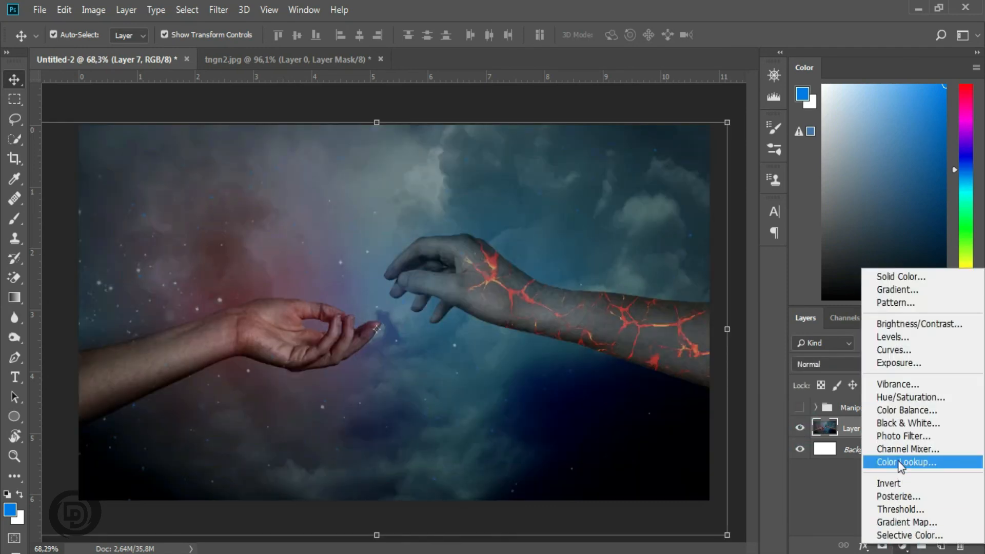
{"action": "left_click", "coordinate": [897, 338]}
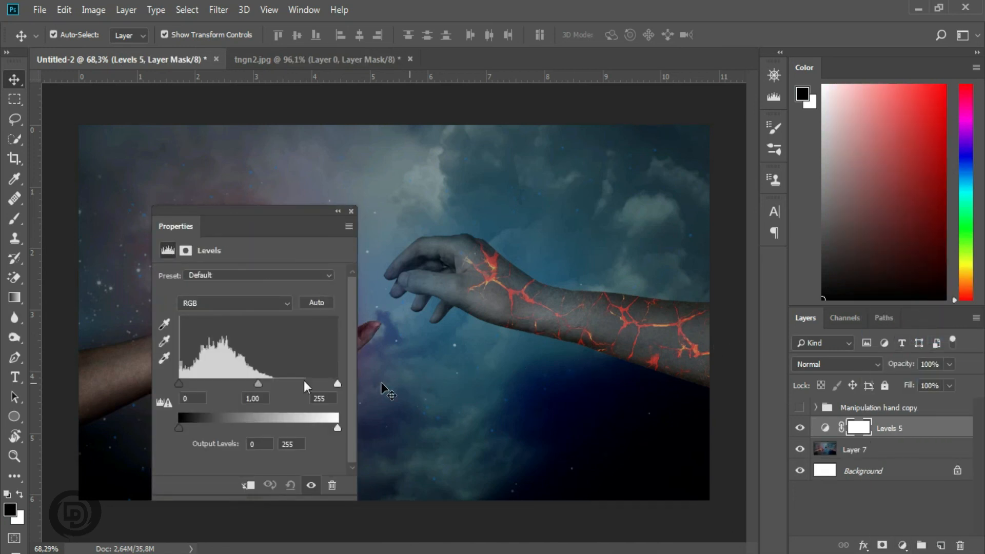
{"action": "left_click_drag", "start_coordinate": [178, 385], "coordinate": [189, 384]}
{"action": "left_click_drag", "start_coordinate": [336, 384], "coordinate": [311, 384]}
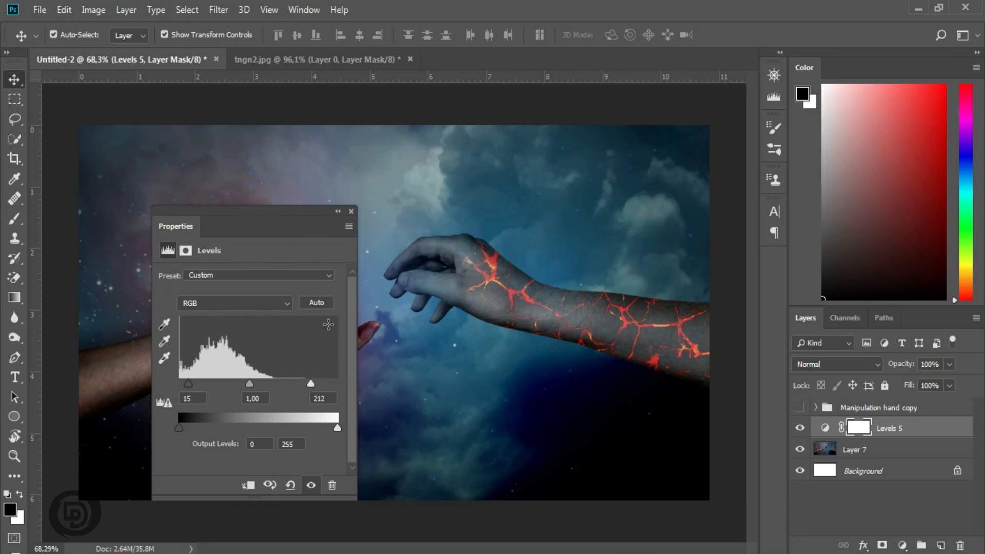
{"action": "left_click", "coordinate": [351, 211]}
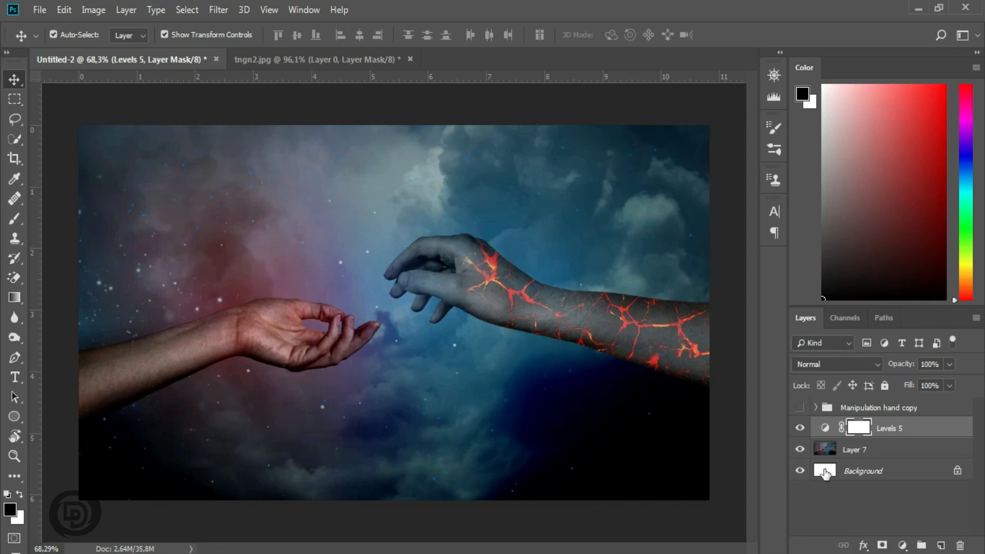
Add a Brightness/Contrast adjustment above the Levels layer with Brightness 58 and Contrast 36.
{"action": "left_click", "coordinate": [903, 544]}
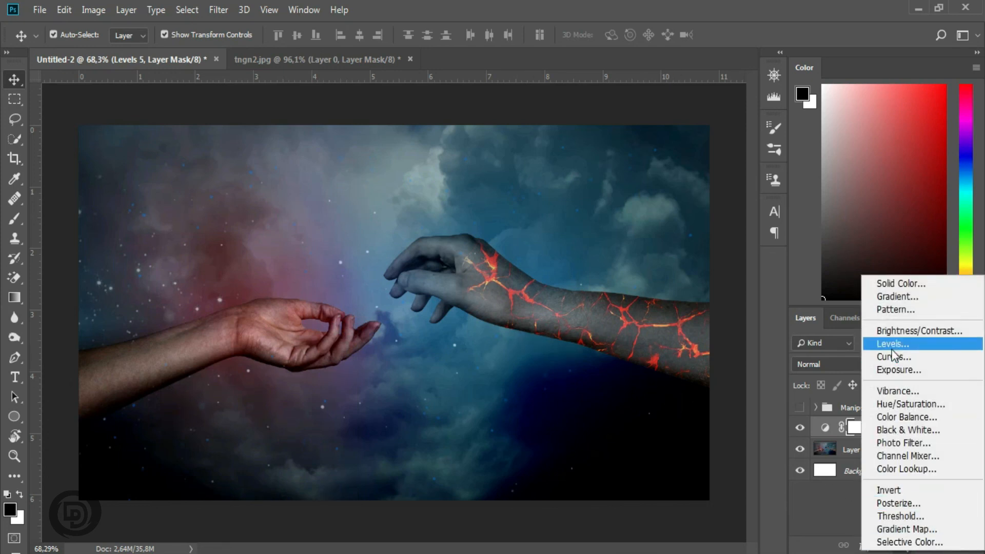
{"action": "left_click", "coordinate": [894, 331]}
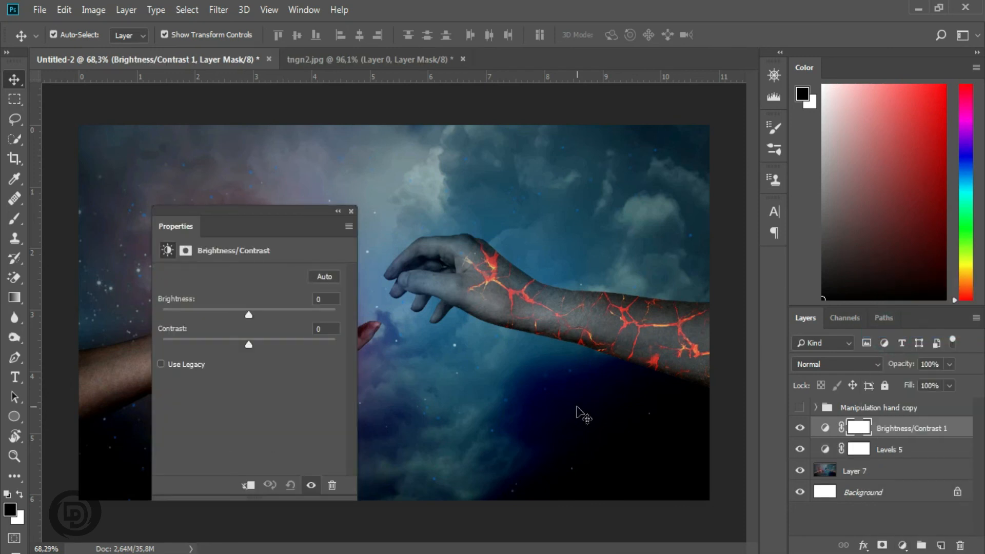
{"action": "left_click", "coordinate": [250, 314]}
{"action": "left_click_drag", "start_coordinate": [251, 315], "coordinate": [282, 316]}
{"action": "left_click_drag", "start_coordinate": [249, 345], "coordinate": [292, 340]}
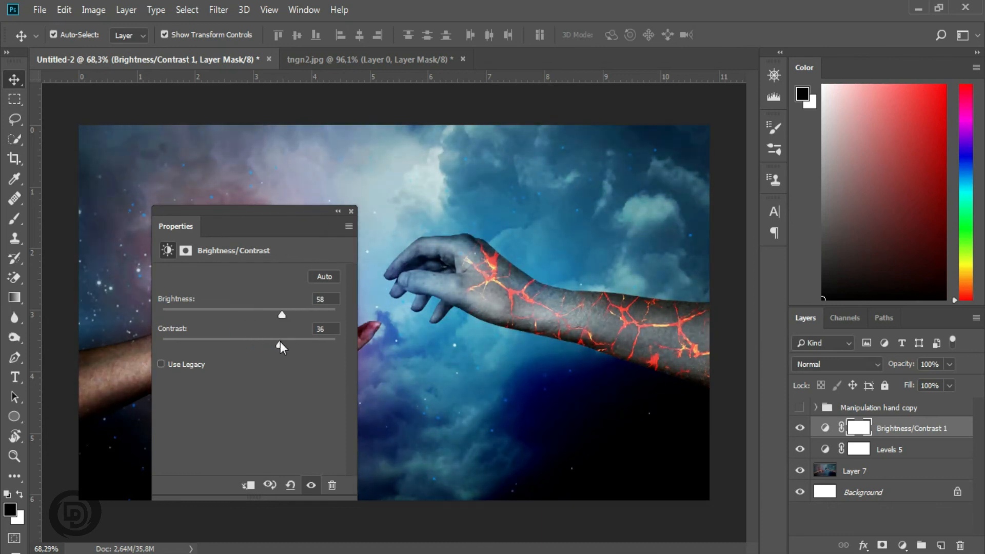
{"action": "left_click", "coordinate": [351, 212]}
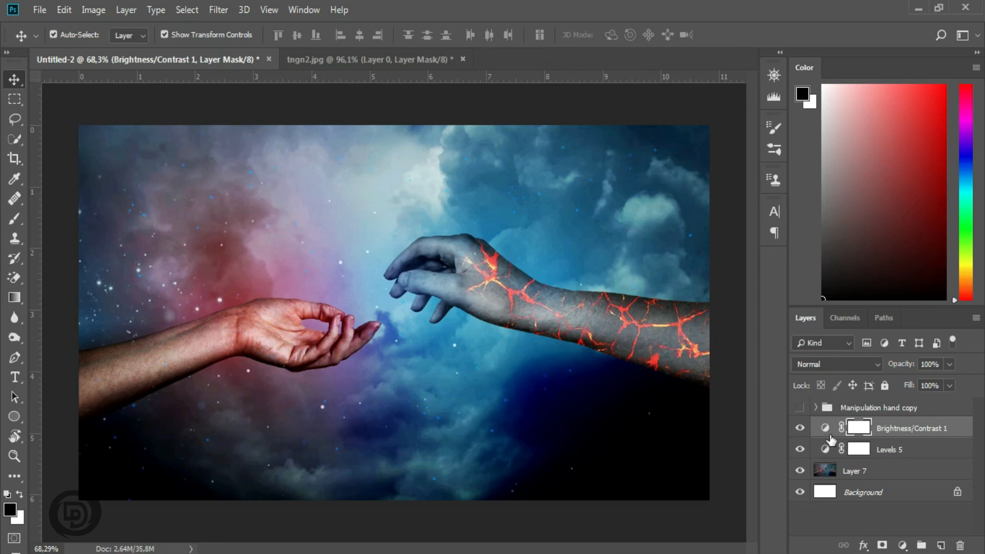
Merge the Brightness/Contrast and Levels adjustments with Layer 7, name the merged layer finised, and deselect it.
{"action": "left_click", "coordinate": [877, 471], "text": "shift"}
{"action": "key", "text": "ctrl+e"}
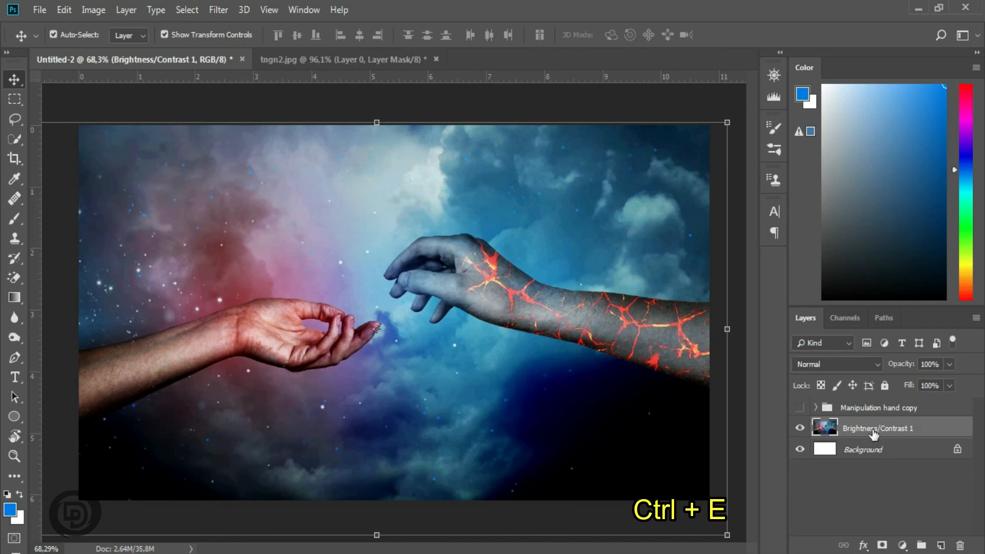
{"action": "double_click", "coordinate": [874, 429]}
{"action": "type", "text": "finised"}
{"action": "key", "text": "Return"}
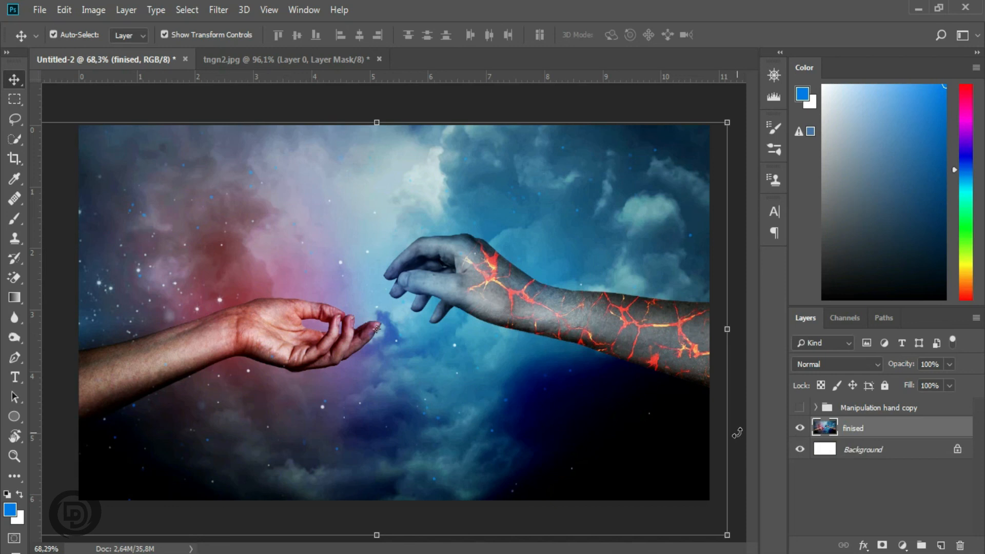
{"action": "left_click", "coordinate": [744, 467]}
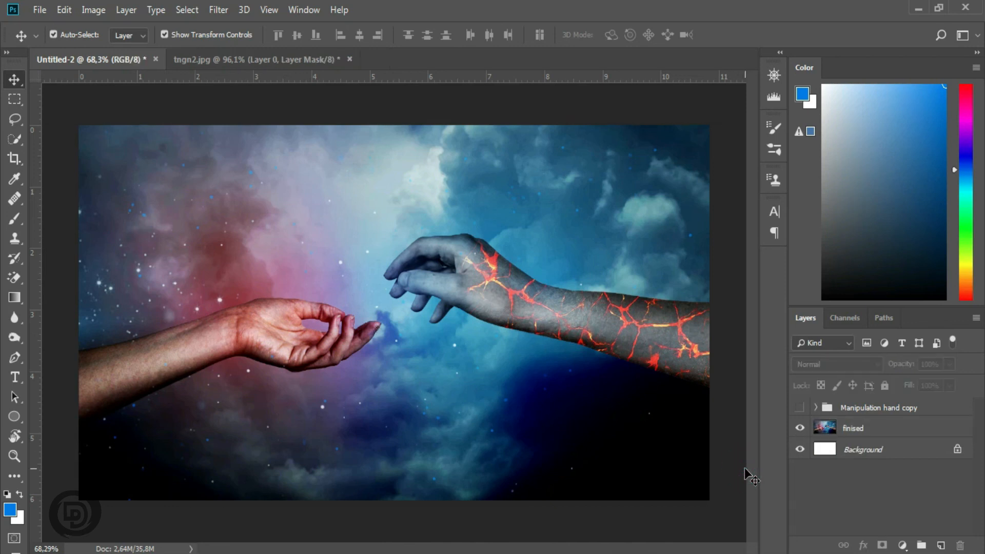